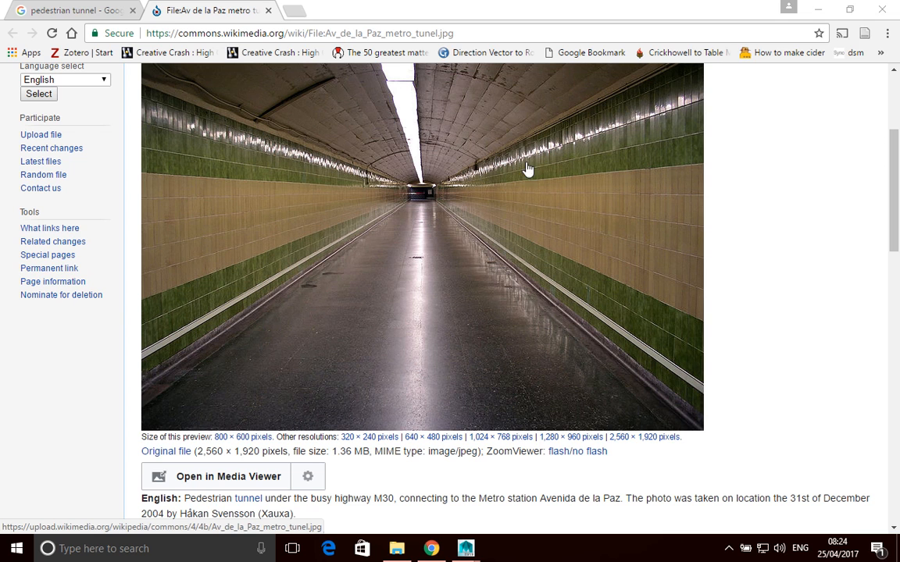
# Examine the pedestrian tunnel photo on the Wikimedia Commons page, then switch to the tunnel scene in Maya
pyautogui.scroll(-1, 386, 326)
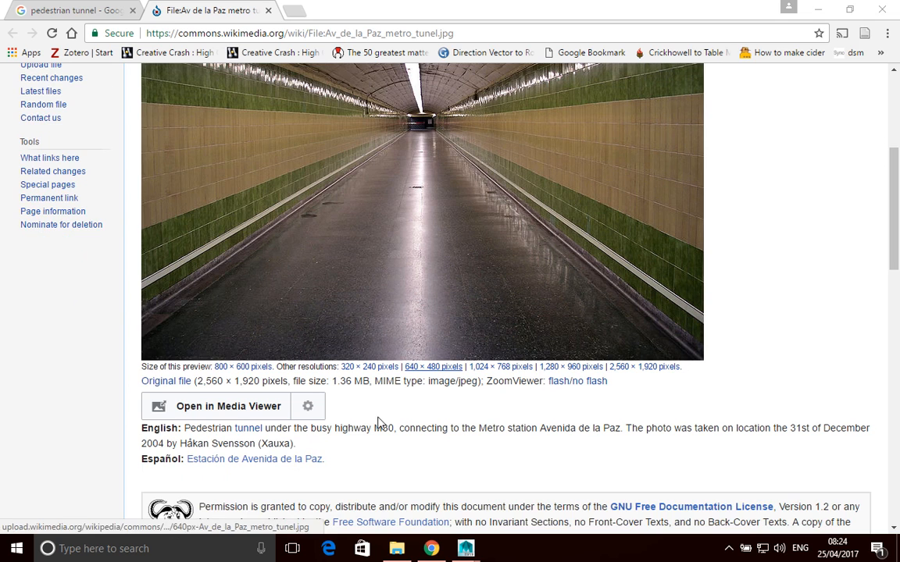
pyautogui.scroll(2, 474, 331)
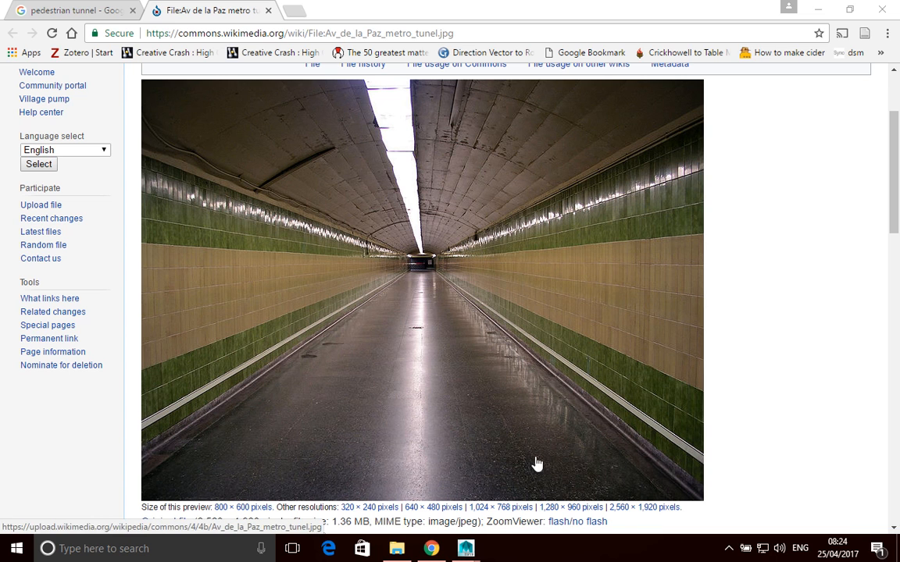
pyautogui.moveTo(468, 551)
pyautogui.click(485, 493)
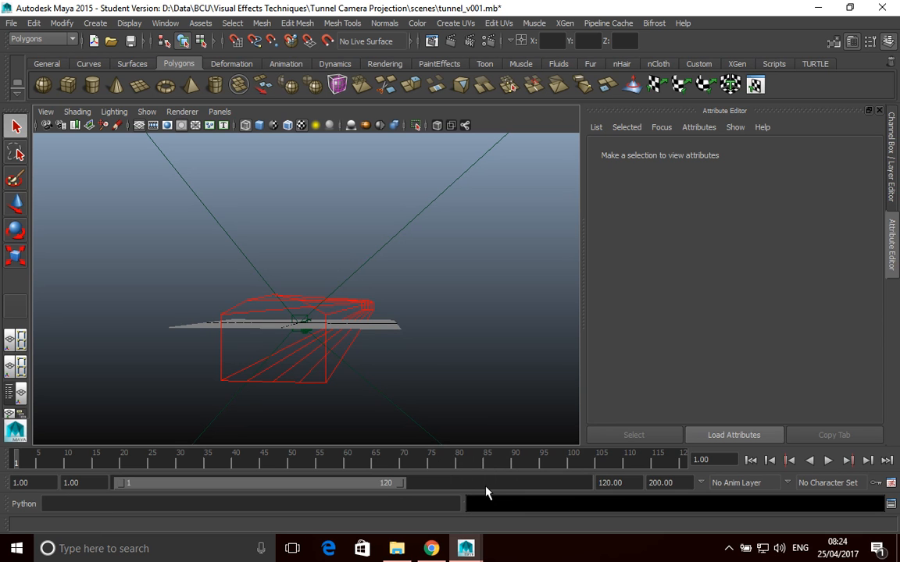
# Inspect the wireframe tunnel setup, selecting the place3dTexture1 node, the shotCam camera and the projector camera
pyautogui.keyDown('alt'); pyautogui.moveTo(459, 354); pyautogui.dragTo(281, 334); pyautogui.keyUp('alt')
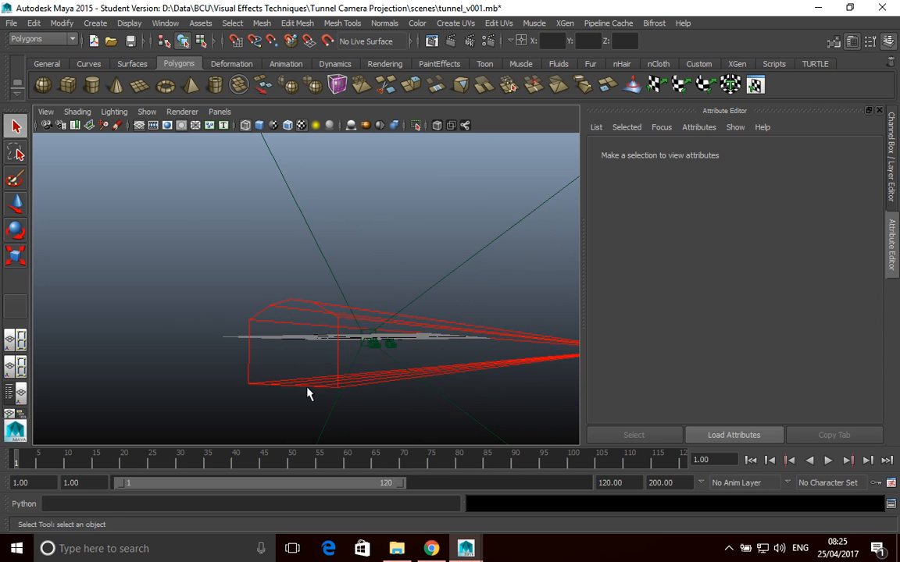
pyautogui.keyDown('alt'); pyautogui.moveTo(440, 414); pyautogui.dragTo(359, 381); pyautogui.keyUp('alt')
pyautogui.click(396, 369)
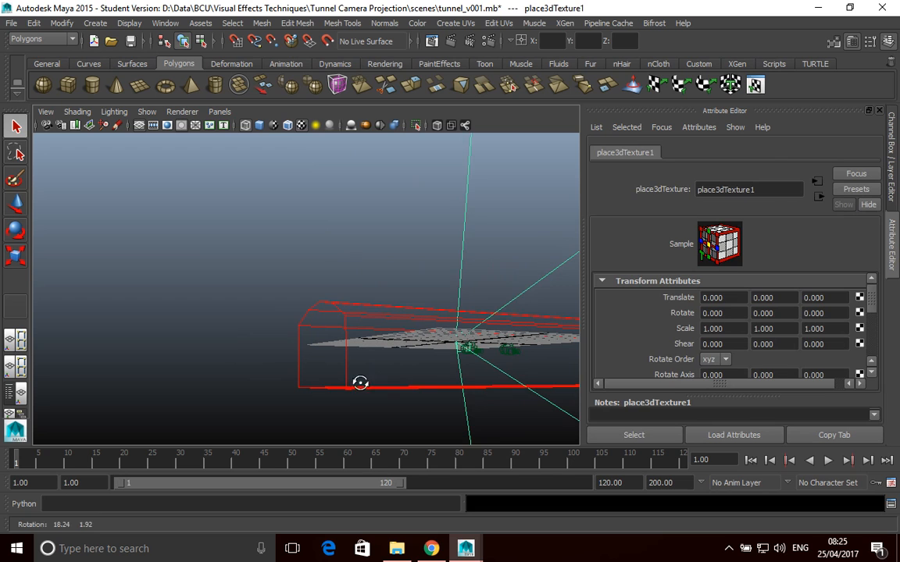
pyautogui.click(480, 358)
pyautogui.click(509, 352)
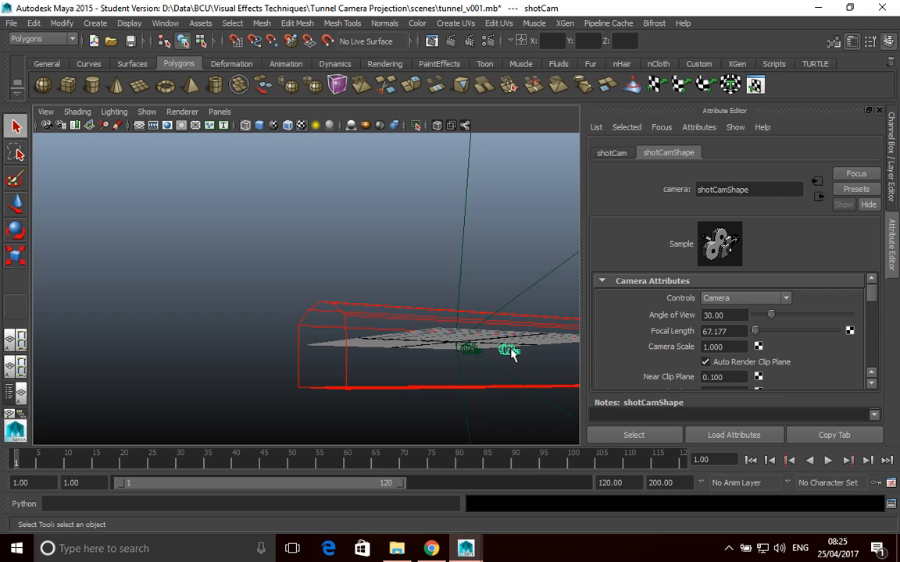
pyautogui.click(469, 349)
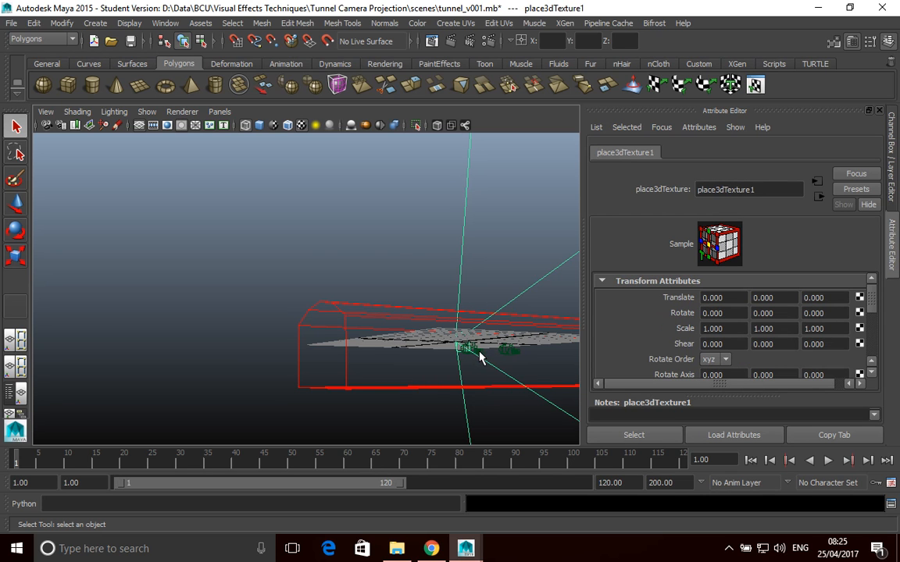
pyautogui.keyDown('alt'); pyautogui.moveTo(507, 421); pyautogui.dragTo(496, 390); pyautogui.keyUp('alt')
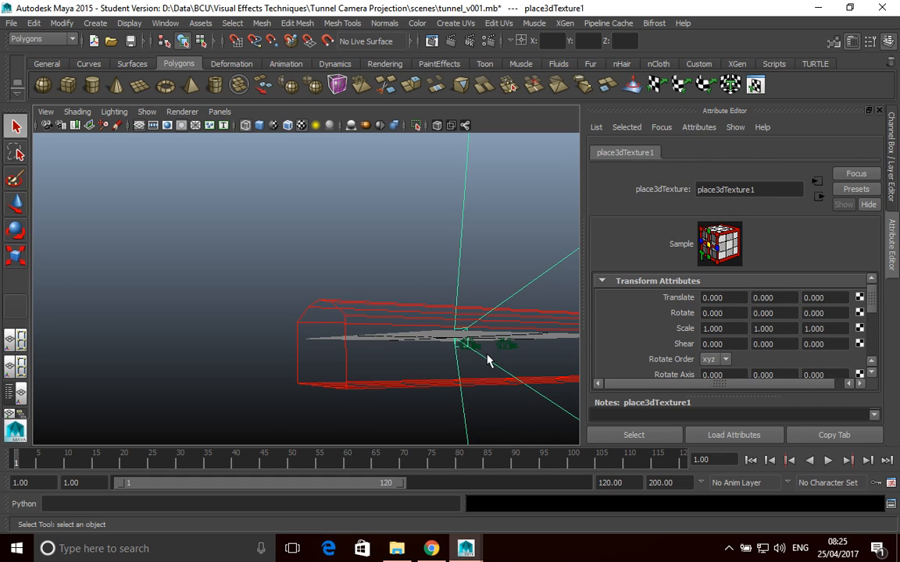
pyautogui.click(473, 347)
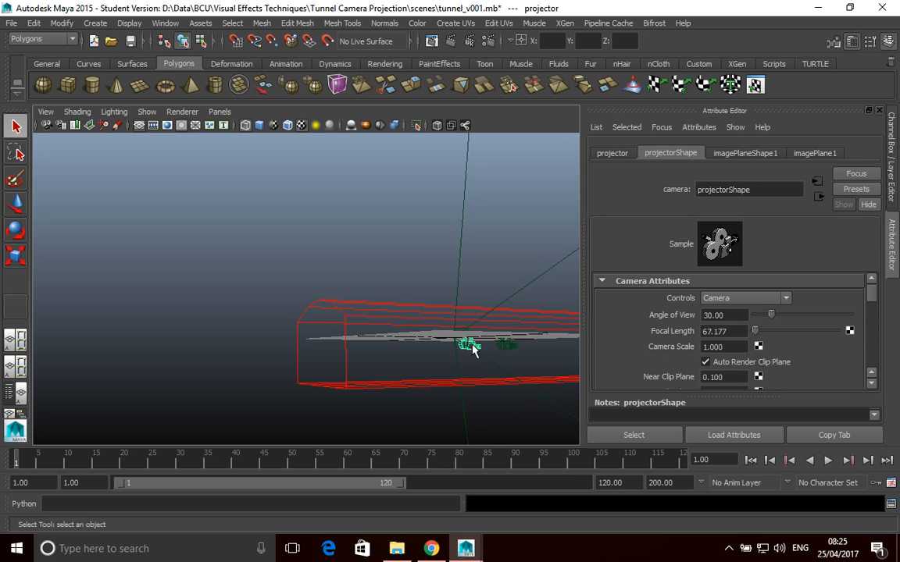
pyautogui.keyDown('alt'); pyautogui.moveTo(426, 394); pyautogui.dragTo(245, 373); pyautogui.keyUp('alt')
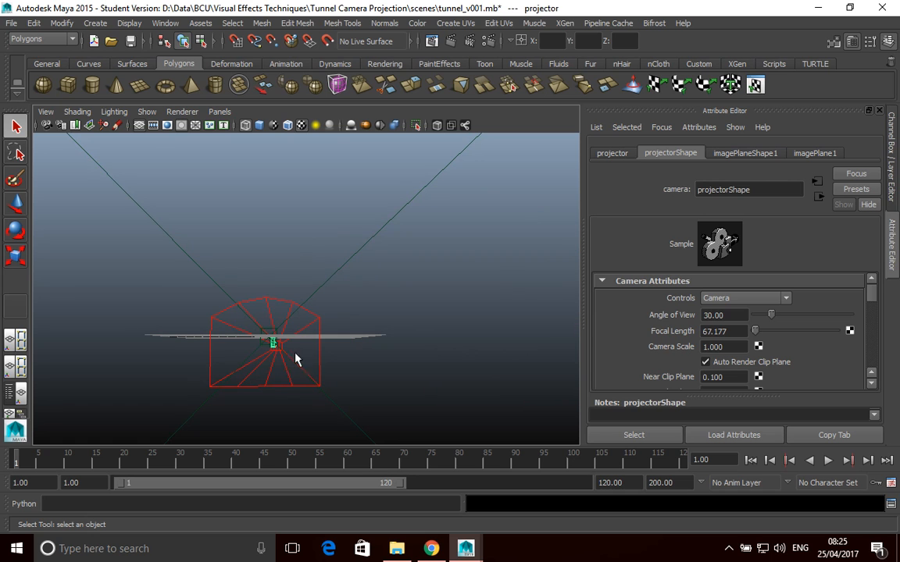
pyautogui.keyDown('alt'); pyautogui.moveTo(313, 386); pyautogui.dragTo(257, 341); pyautogui.keyUp('alt')
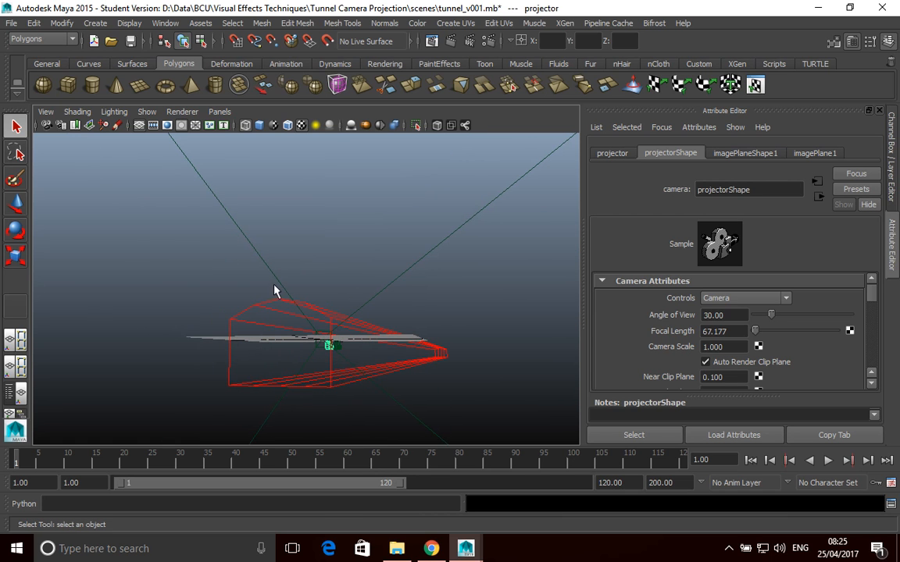
# Display the viewport with Smooth Shade All and examine the textured tunnel from outside
pyautogui.click(46, 112)
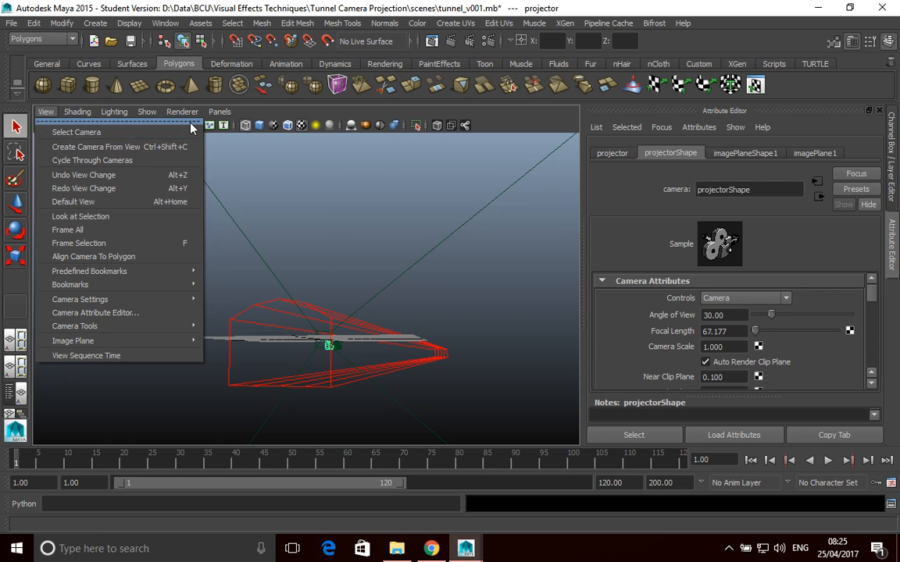
pyautogui.moveTo(215, 111)
pyautogui.moveTo(233, 127)
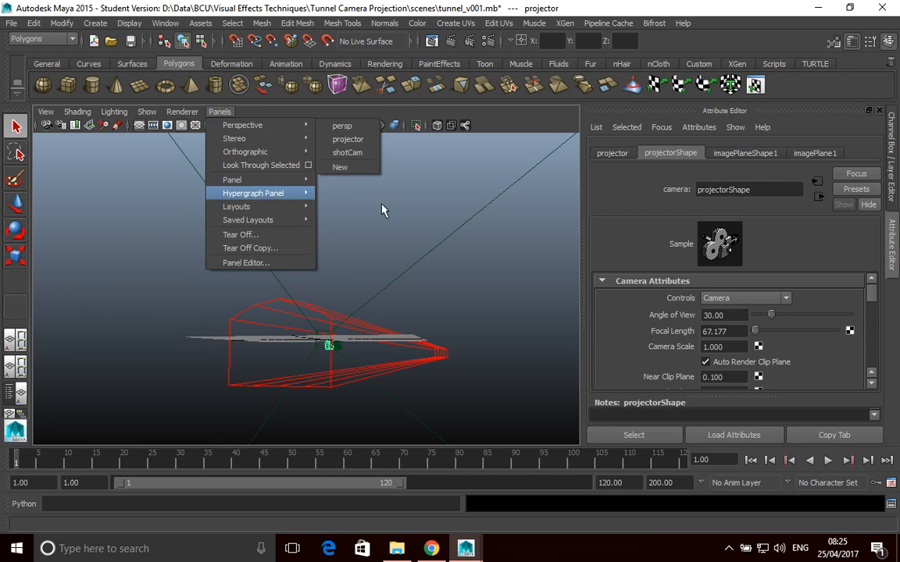
pyautogui.moveTo(77, 111)
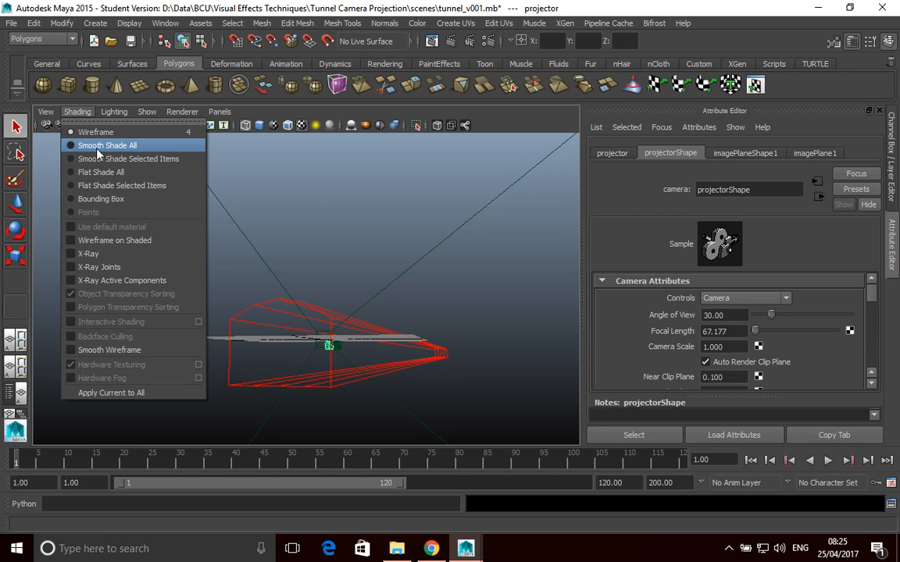
pyautogui.click(91, 147)
pyautogui.keyDown('alt'); pyautogui.moveTo(387, 343); pyautogui.dragTo(249, 406); pyautogui.keyUp('alt')
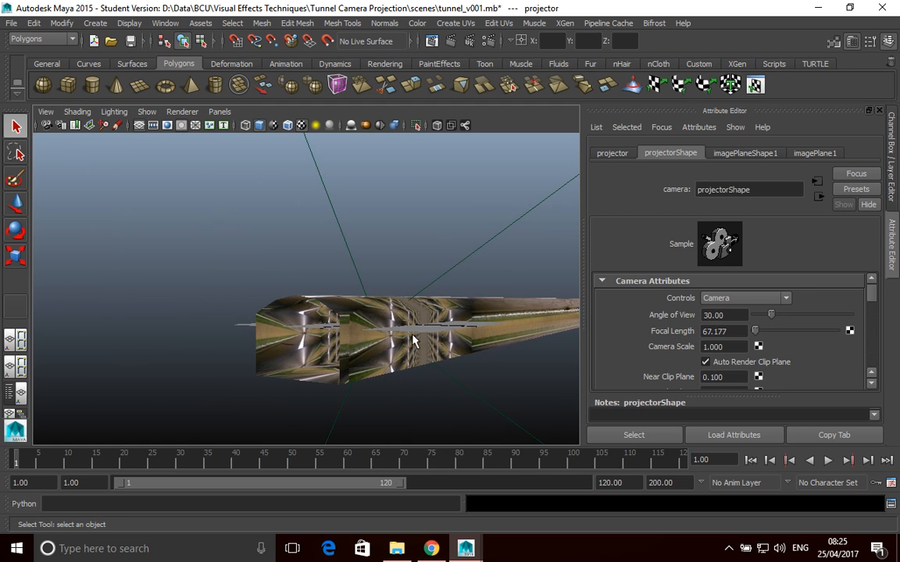
pyautogui.keyDown('alt'); pyautogui.moveTo(476, 372); pyautogui.dragTo(425, 285); pyautogui.keyUp('alt')
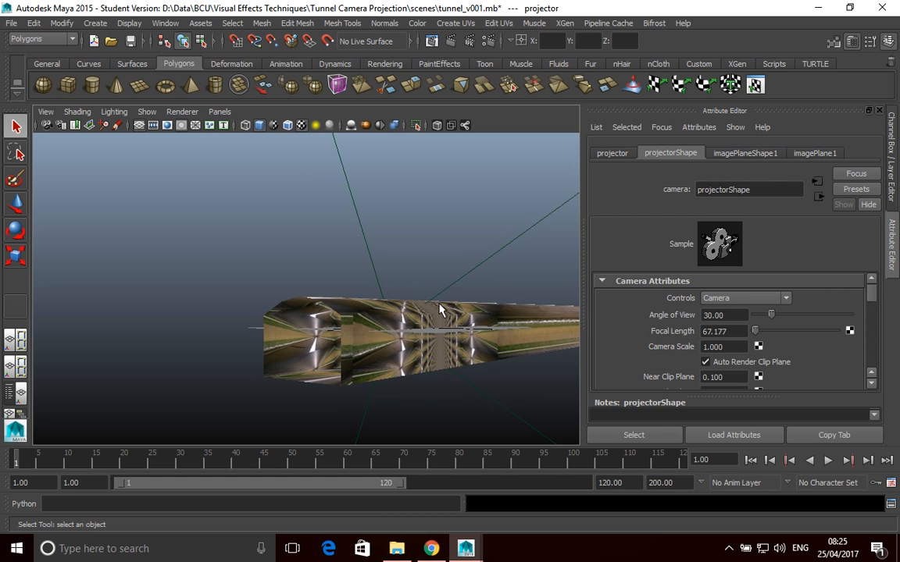
# Examine the projected photo texture inside the tunnel and around the projector camera
pyautogui.keyDown('alt'); pyautogui.moveTo(286, 313); pyautogui.dragTo(257, 380); pyautogui.keyUp('alt')
pyautogui.scroll(5, 278, 335)
pyautogui.keyDown('alt'); pyautogui.moveTo(257, 380); pyautogui.dragTo(304, 212, button='middle'); pyautogui.keyUp('alt')
pyautogui.keyDown('alt'); pyautogui.moveTo(304, 212); pyautogui.dragTo(257, 301); pyautogui.keyUp('alt')
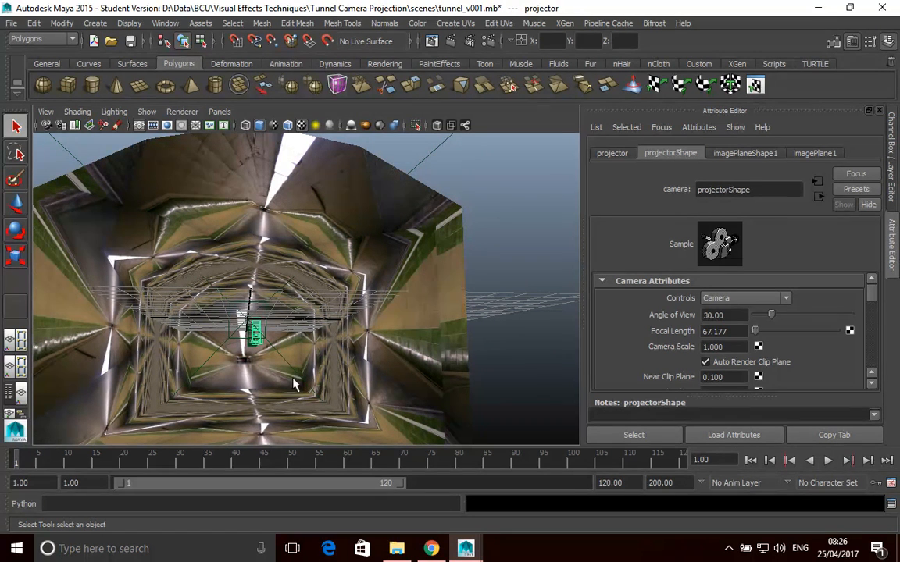
pyautogui.keyDown('alt'); pyautogui.moveTo(244, 347); pyautogui.dragTo(356, 348); pyautogui.keyUp('alt')
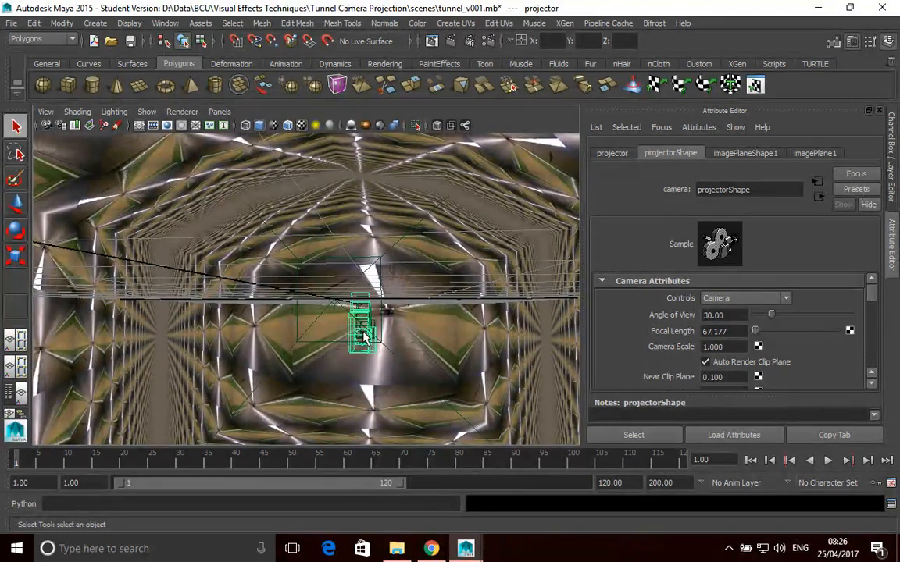
pyautogui.keyDown('alt'); pyautogui.moveTo(412, 352); pyautogui.dragTo(295, 355); pyautogui.keyUp('alt')
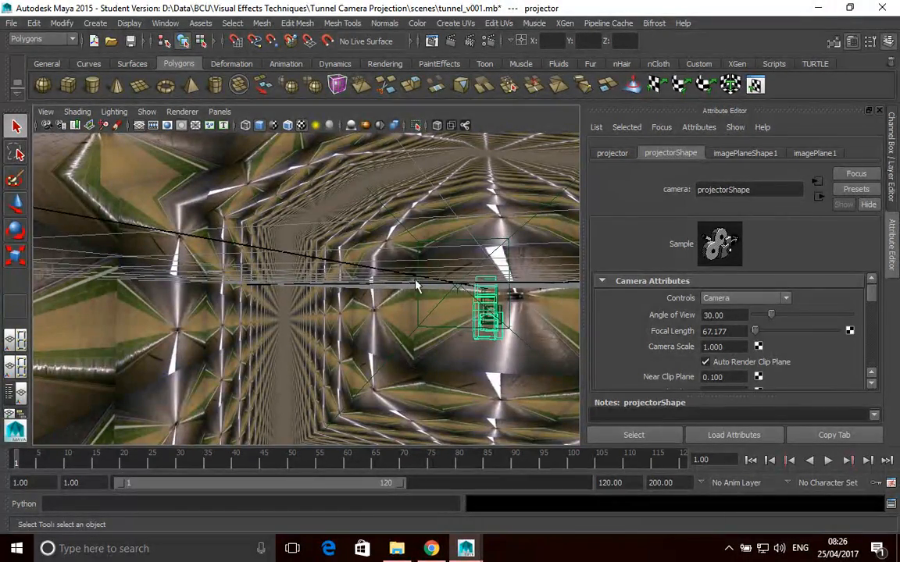
pyautogui.keyDown('alt'); pyautogui.moveTo(455, 353); pyautogui.dragTo(535, 354); pyautogui.keyUp('alt')
pyautogui.scroll(-4, 453, 331)
pyautogui.keyDown('alt'); pyautogui.moveTo(399, 326); pyautogui.dragTo(353, 301); pyautogui.keyUp('alt')
# Select shotCam, look through it and shift the camera to preview the projected tunnel
pyautogui.click(362, 301)
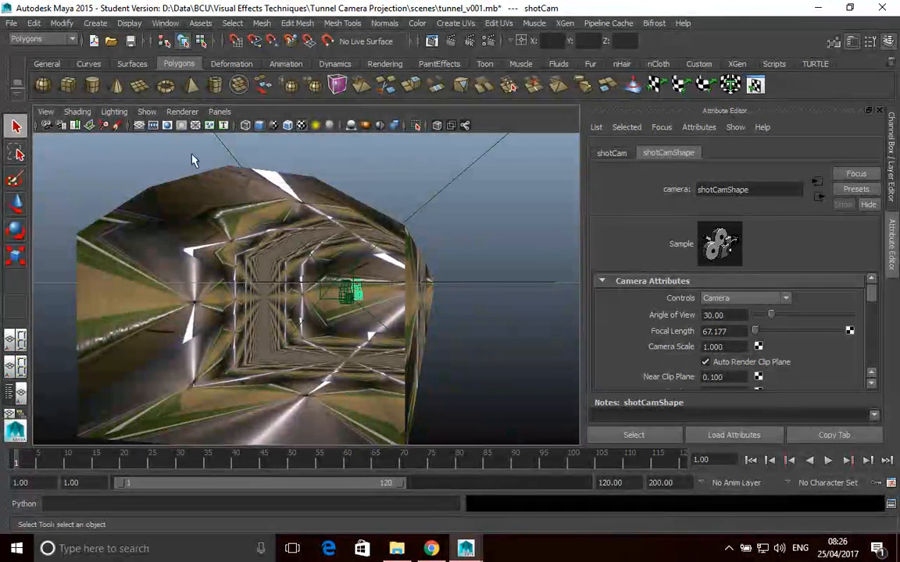
pyautogui.click(218, 112)
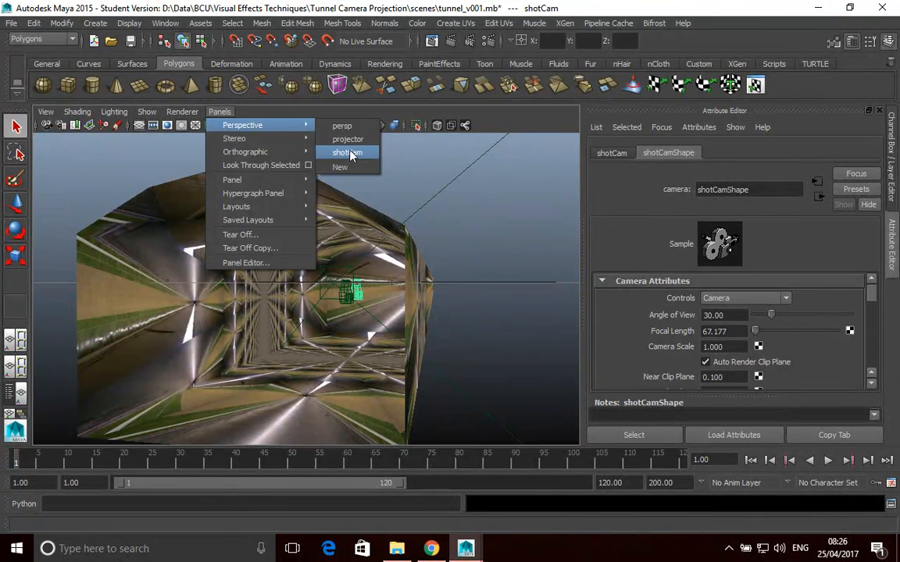
pyautogui.click(346, 153)
pyautogui.keyDown('alt'); pyautogui.moveTo(302, 305); pyautogui.dragTo(372, 248, button='middle'); pyautogui.keyUp('alt')
pyautogui.keyDown('alt'); pyautogui.moveTo(373, 249); pyautogui.dragTo(296, 327, button='right'); pyautogui.keyUp('alt')
pyautogui.keyDown('alt'); pyautogui.moveTo(295, 326); pyautogui.dragTo(275, 313, button='middle'); pyautogui.keyUp('alt')
pyautogui.keyDown('alt'); pyautogui.moveTo(275, 312); pyautogui.dragTo(281, 281); pyautogui.keyUp('alt')
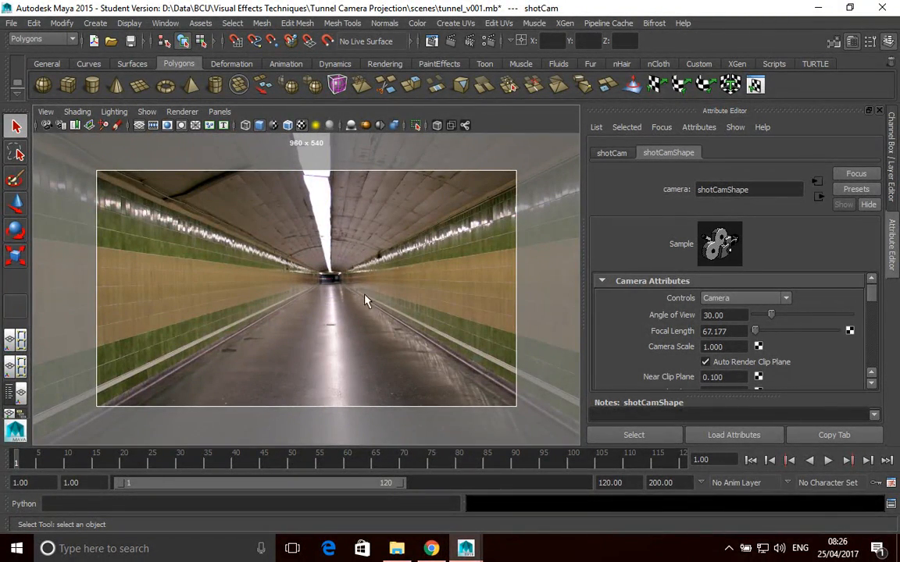
# Select the tunnel mesh and check the projection's parallax against its geometry from several shotCam positions
pyautogui.keyDown('alt'); pyautogui.moveTo(442, 236); pyautogui.dragTo(257, 349); pyautogui.keyUp('alt')
pyautogui.click(263, 332)
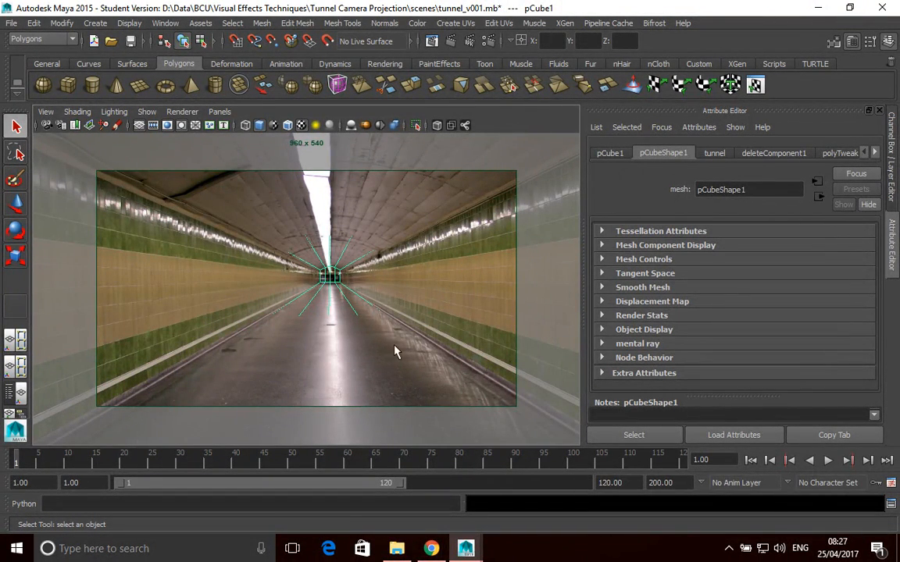
pyautogui.keyDown('alt'); pyautogui.moveTo(342, 396); pyautogui.dragTo(479, 234, button='middle'); pyautogui.keyUp('alt')
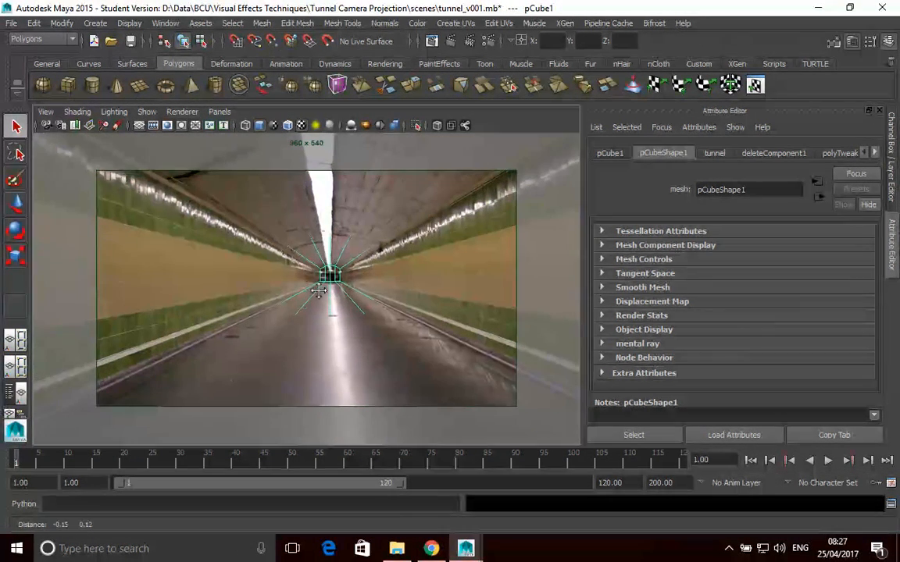
pyautogui.keyDown('alt'); pyautogui.moveTo(326, 293); pyautogui.dragTo(350, 271, button='middle'); pyautogui.keyUp('alt')
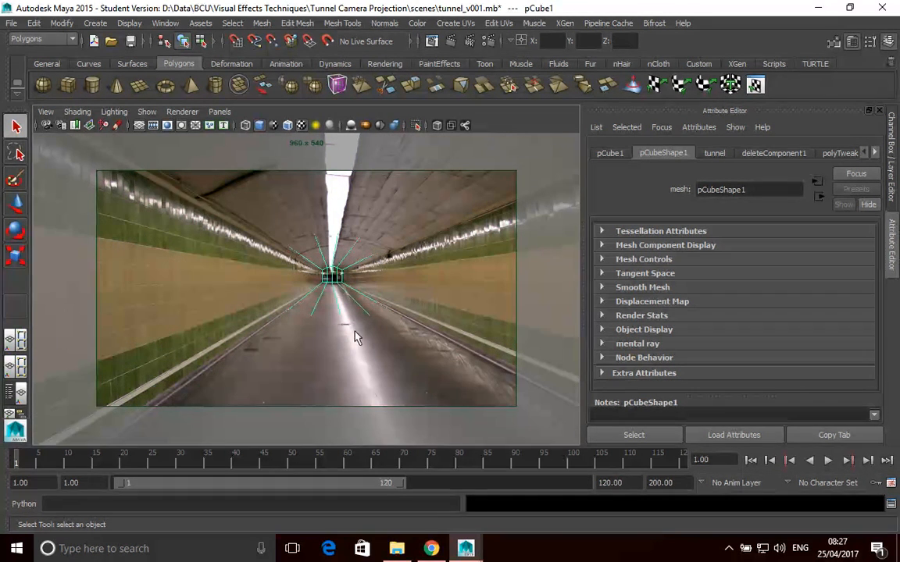
pyautogui.keyDown('alt'); pyautogui.moveTo(364, 311); pyautogui.dragTo(289, 301, button='middle'); pyautogui.keyUp('alt')
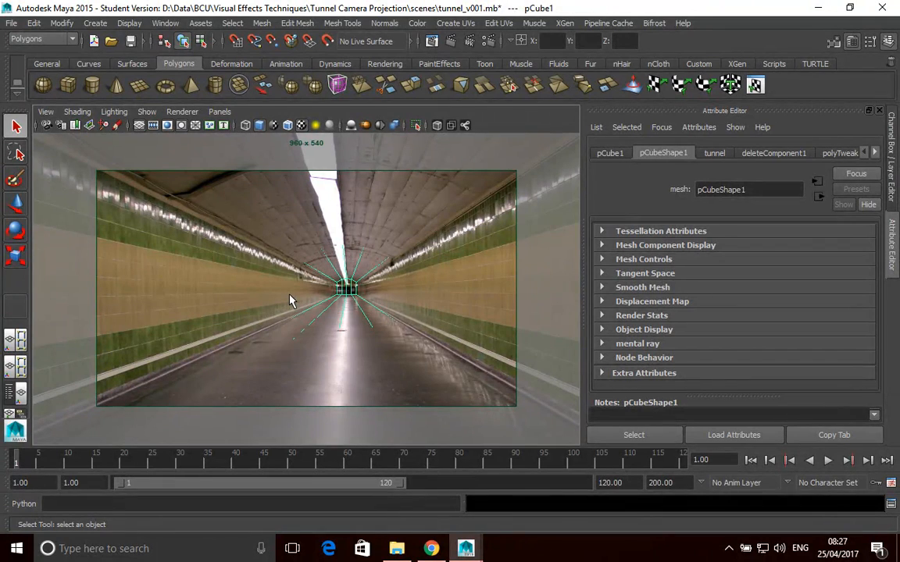
# Start a new scene without saving the changes to tunnel_v001.mb
pyautogui.click(12, 22)
pyautogui.click(23, 44)
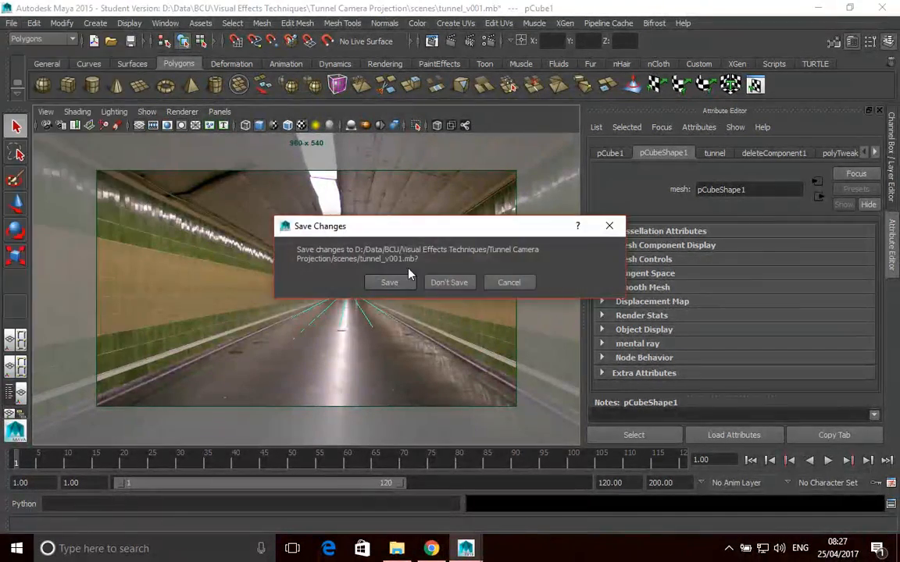
pyautogui.click(454, 283)
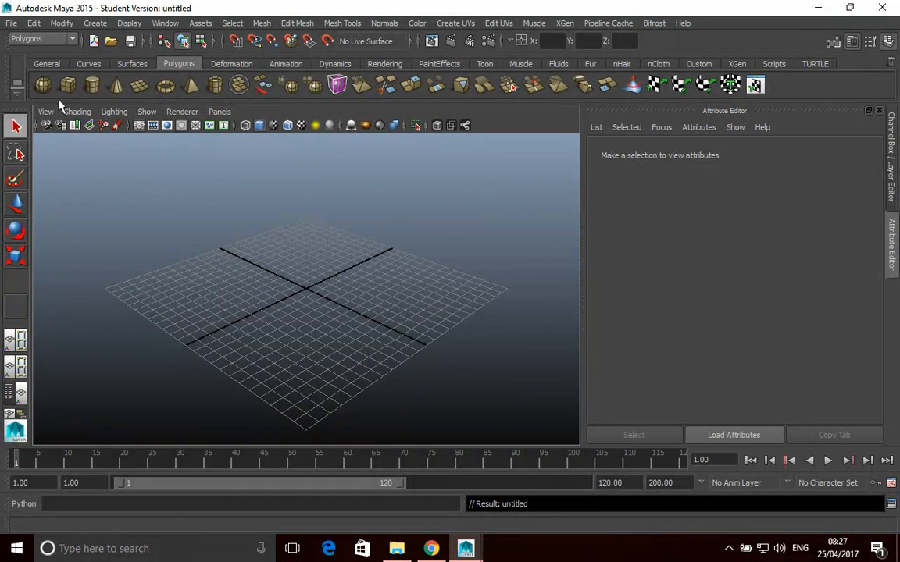
# Create a new camera at the origin of the empty scene
pyautogui.click(89, 113)
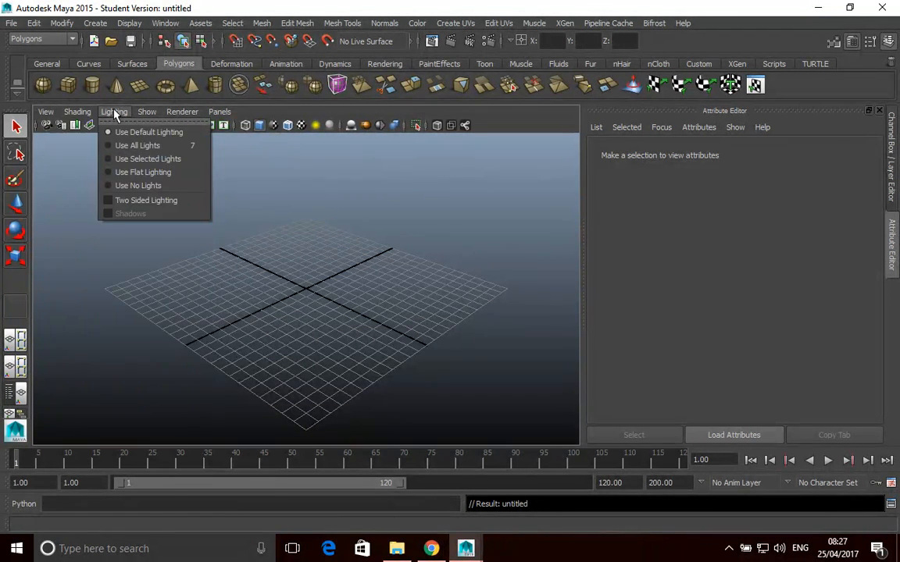
pyautogui.click(95, 23)
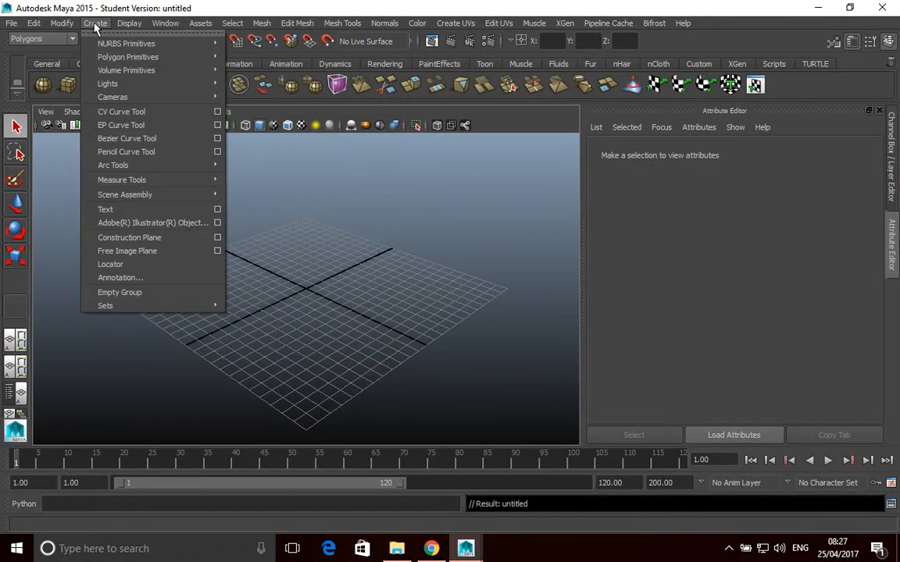
pyautogui.moveTo(115, 98)
pyautogui.click(257, 104)
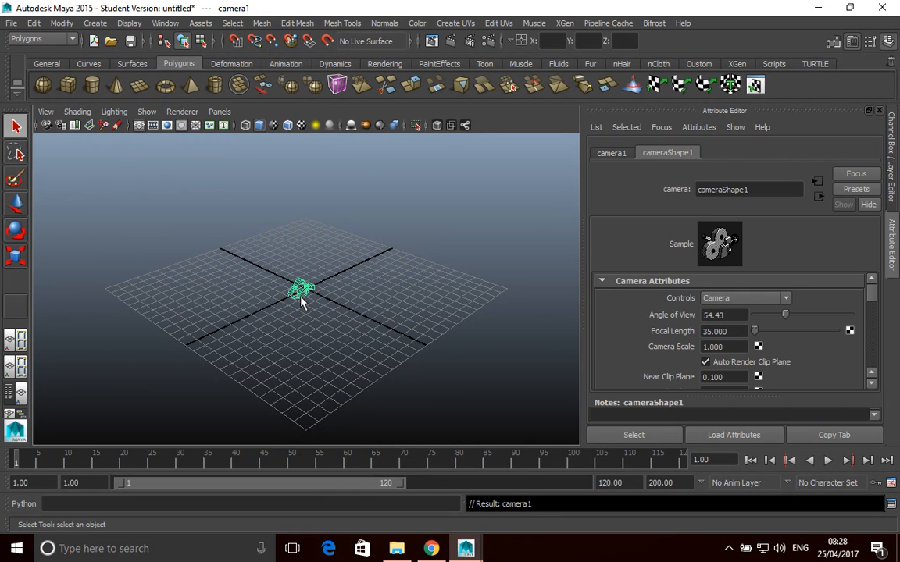
# Rename the new camera's transform as projection and keep the camera selected
pyautogui.click(621, 154)
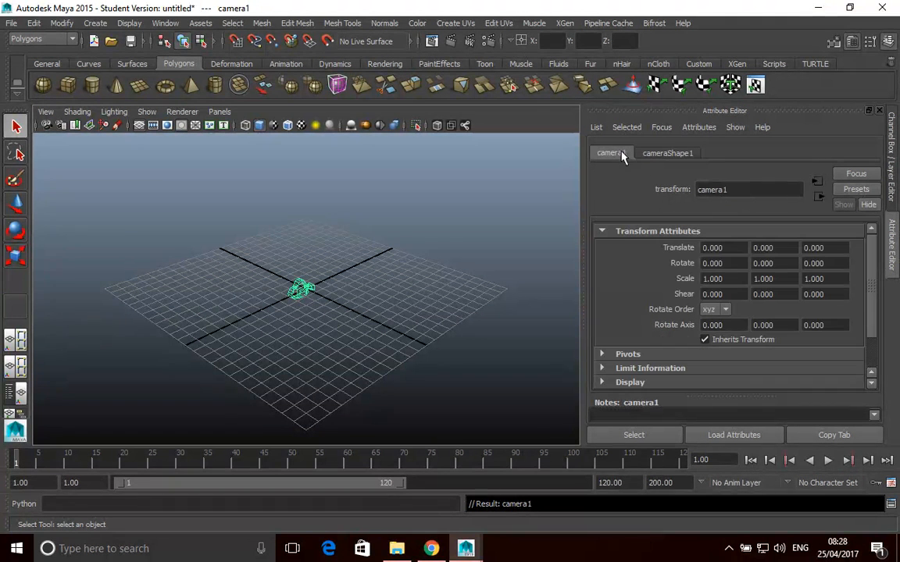
pyautogui.doubleClick(734, 190)
pyautogui.write('porjection')
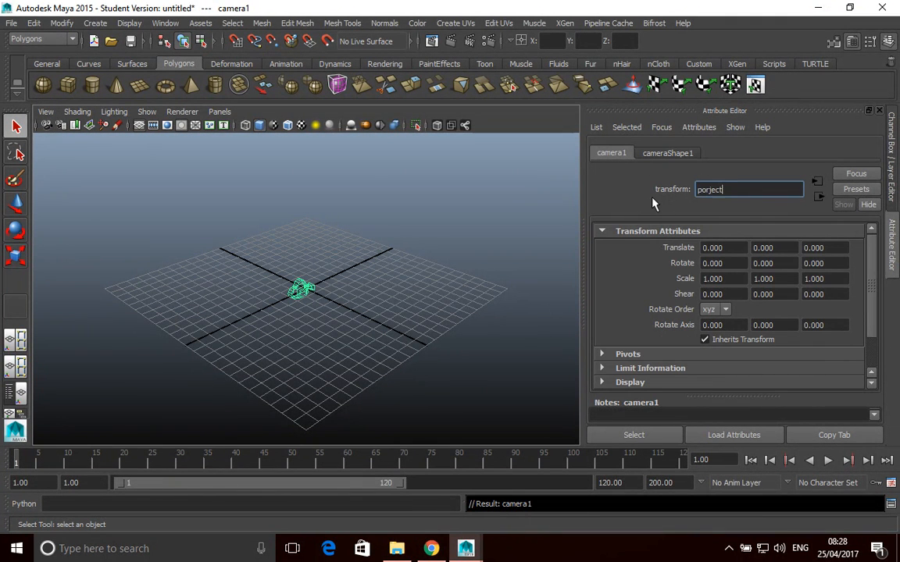
pyautogui.press('Return')
pyautogui.click(795, 190)
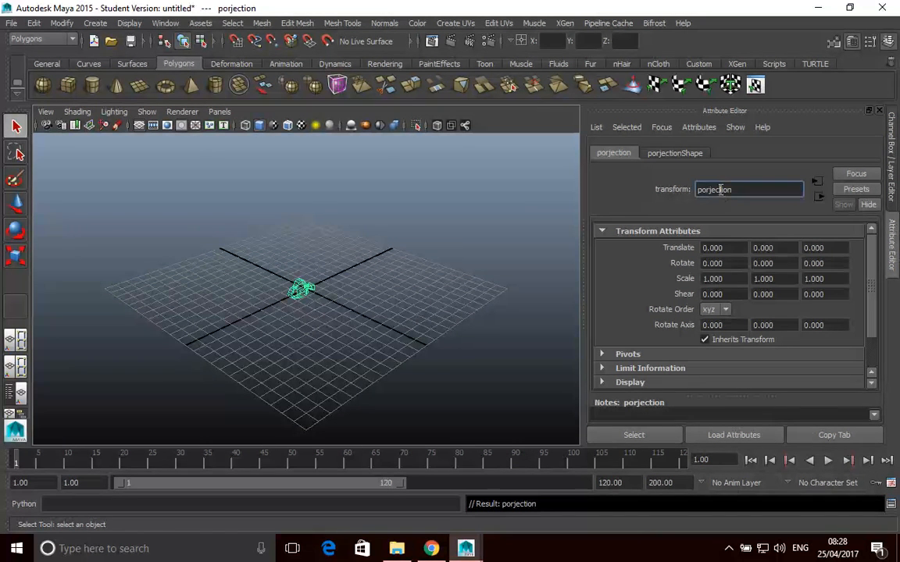
pyautogui.press('Right')
pyautogui.press('BackSpace')
pyautogui.press('Left')
pyautogui.write('r')
pyautogui.click(415, 245)
pyautogui.click(299, 294)
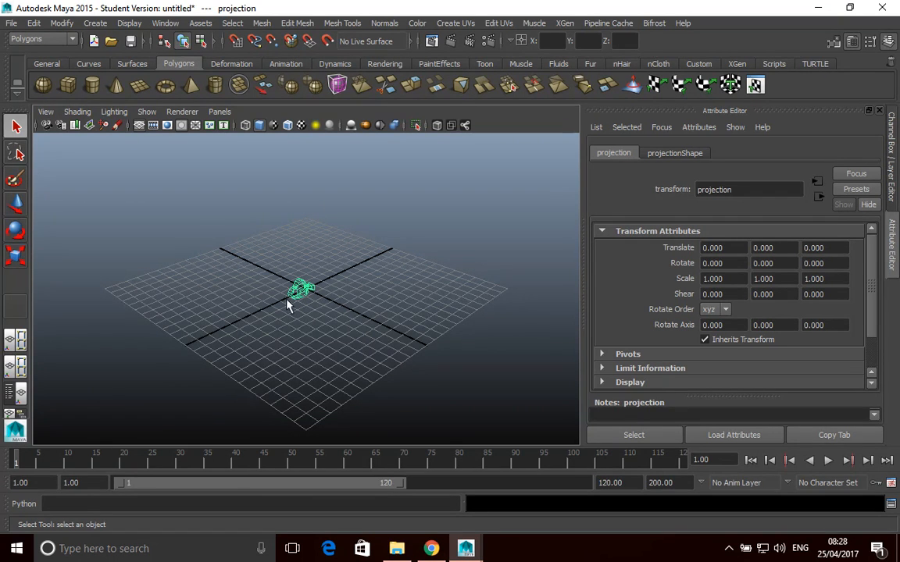
# Look through the projection camera in the viewport
pyautogui.click(226, 115)
pyautogui.moveTo(235, 124)
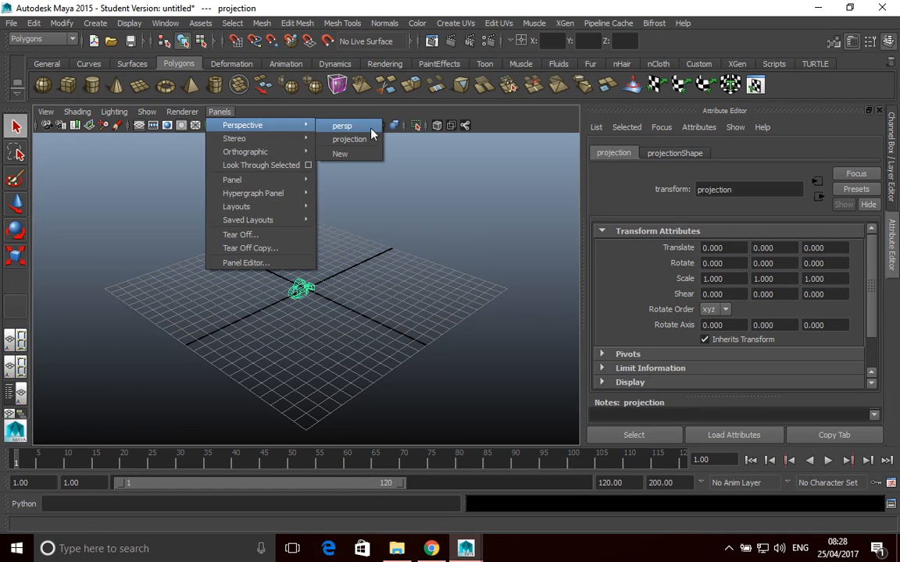
pyautogui.click(361, 143)
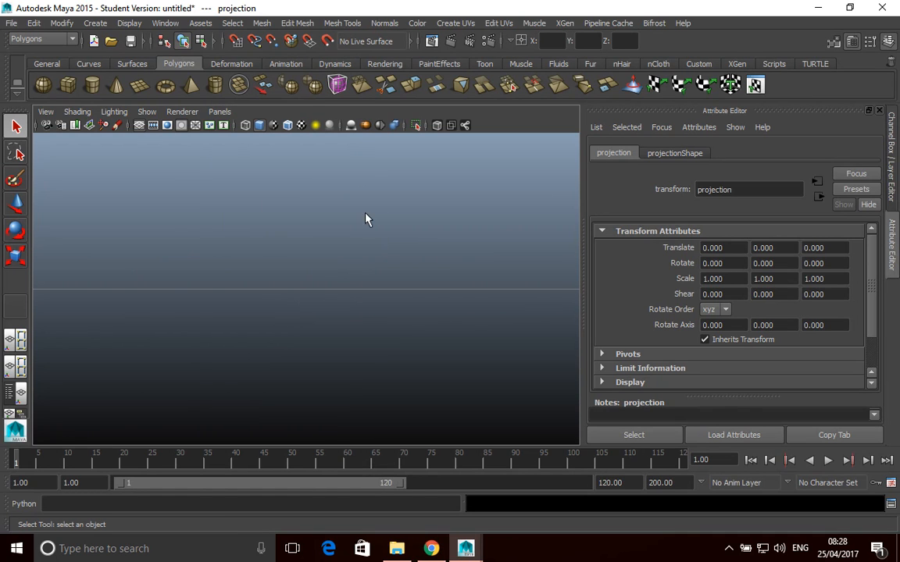
# Import Av_de_la_Paz_metro_tunel.jpg from the project's sourceimages folder as the projection camera's image plane
pyautogui.click(50, 116)
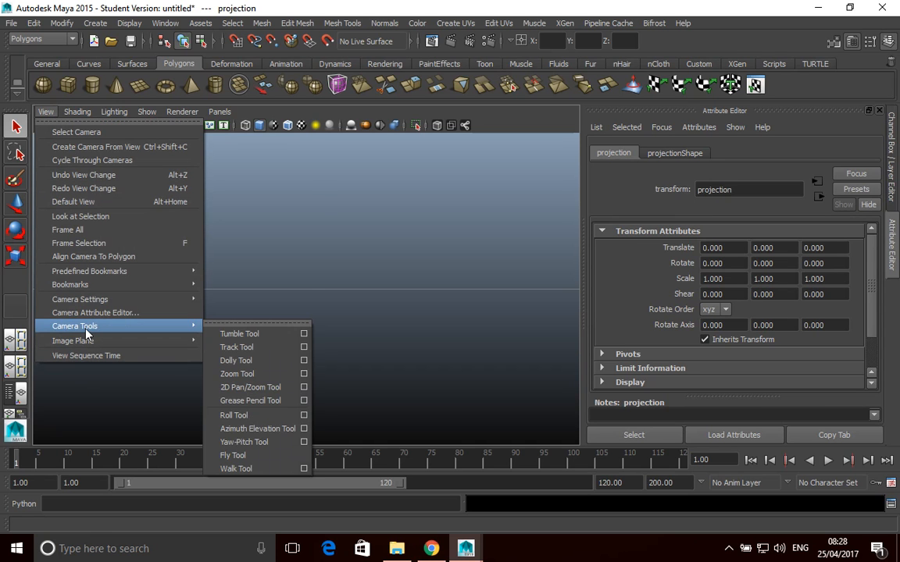
pyautogui.moveTo(84, 301)
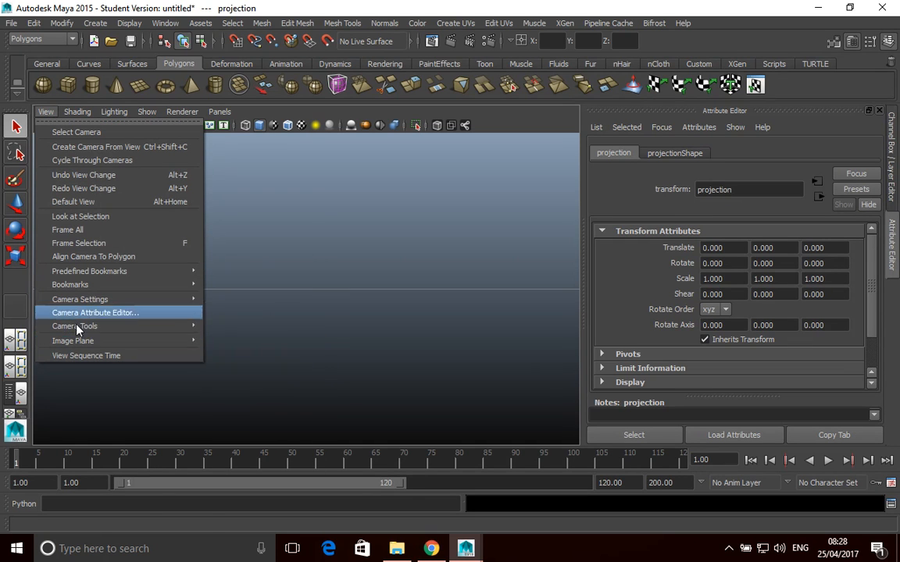
pyautogui.moveTo(92, 345)
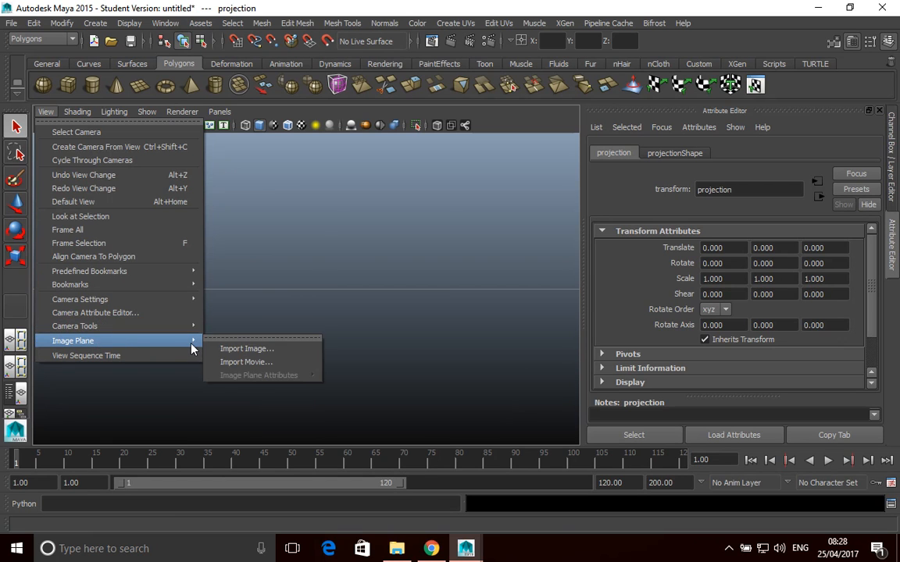
pyautogui.click(255, 350)
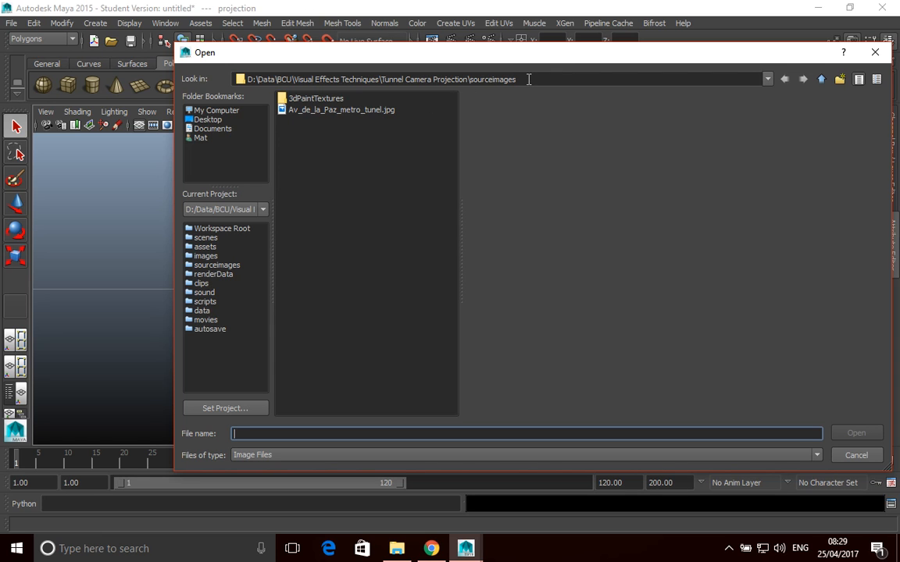
pyautogui.click(328, 109)
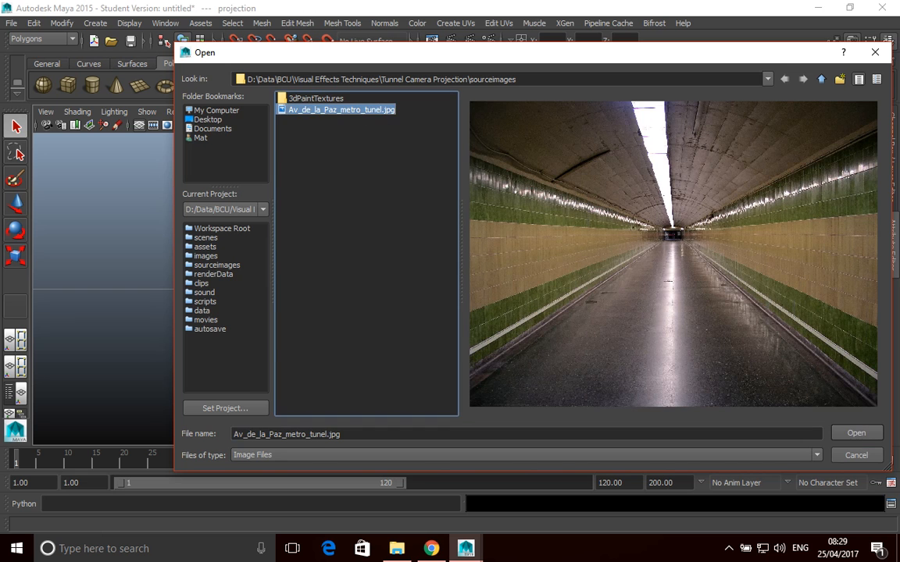
pyautogui.click(857, 433)
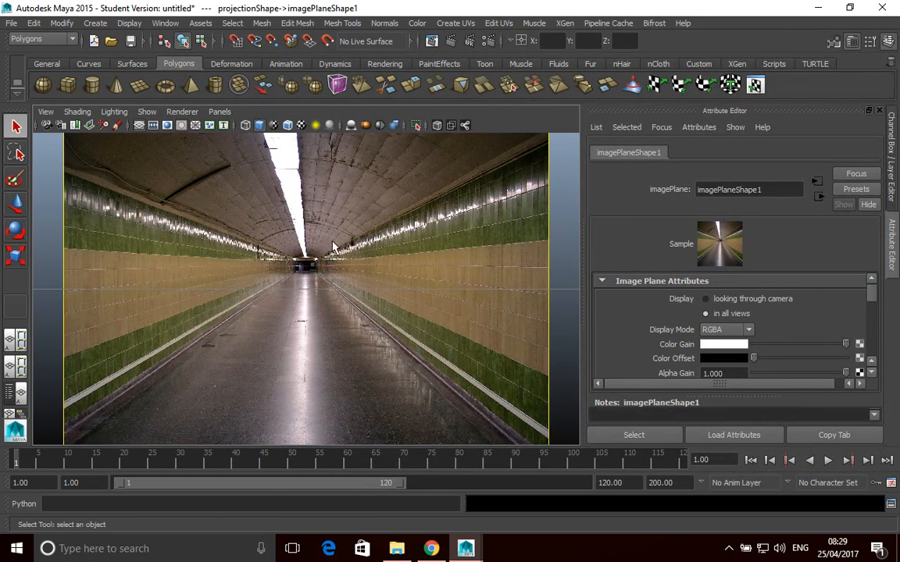
# In the persp view, create a polygon cube at the origin and scale it uniformly to about 11.05
pyautogui.click(220, 112)
pyautogui.moveTo(306, 125)
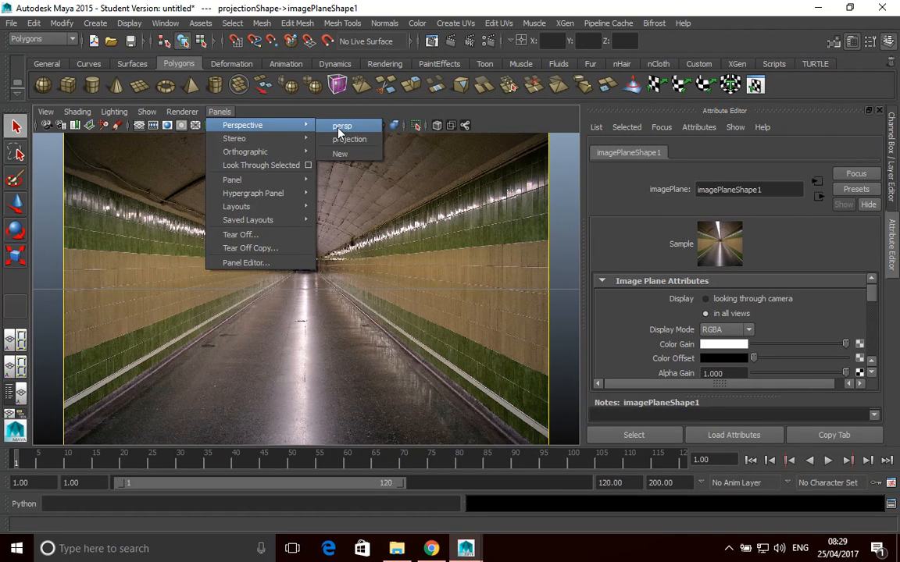
pyautogui.click(340, 128)
pyautogui.keyDown('alt'); pyautogui.moveTo(346, 335); pyautogui.dragTo(211, 381); pyautogui.keyUp('alt')
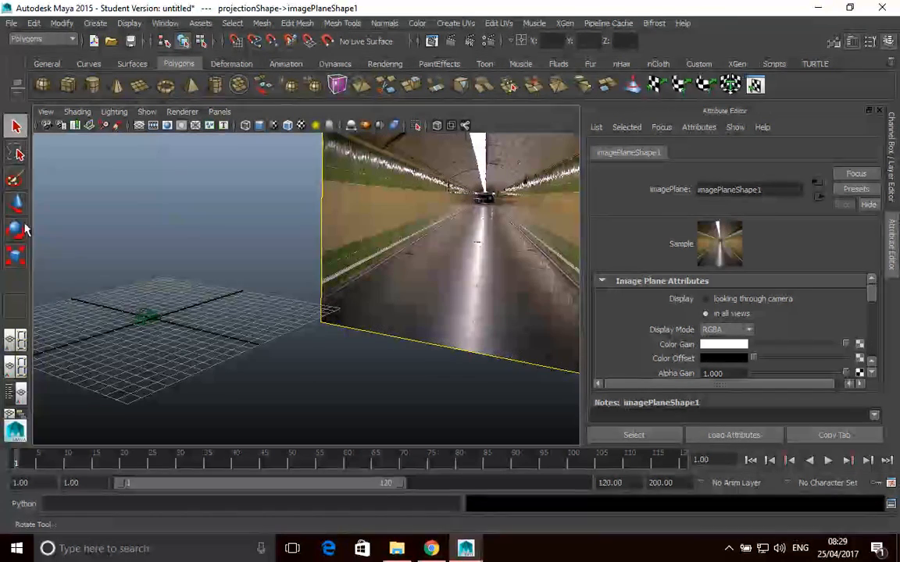
pyautogui.click(67, 86)
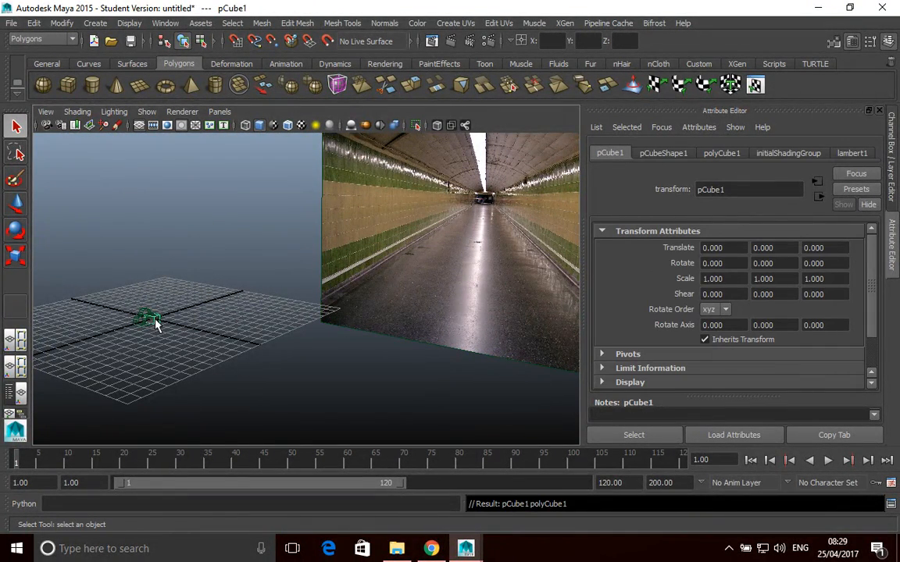
pyautogui.press('r')
pyautogui.moveTo(153, 321); pyautogui.dragTo(254, 372)
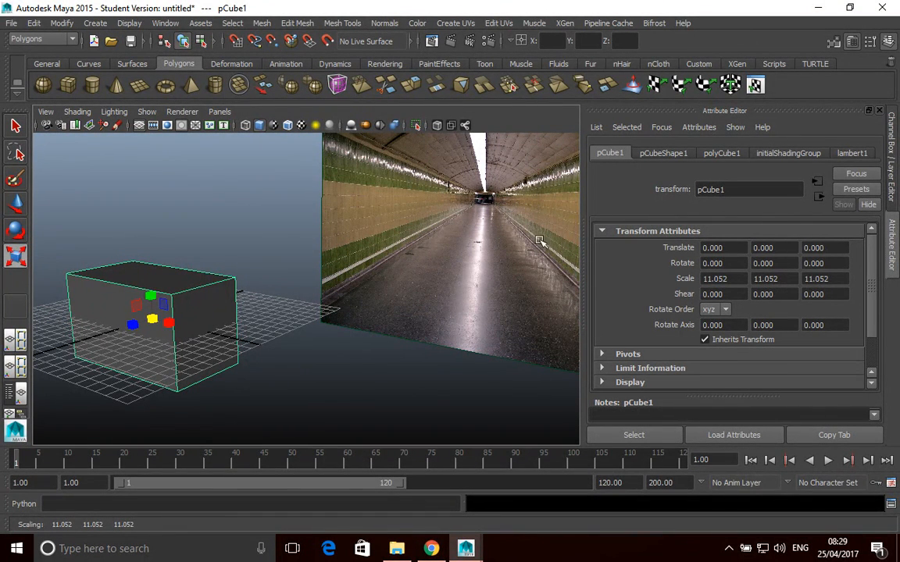
pyautogui.click(165, 23)
pyautogui.moveTo(188, 99)
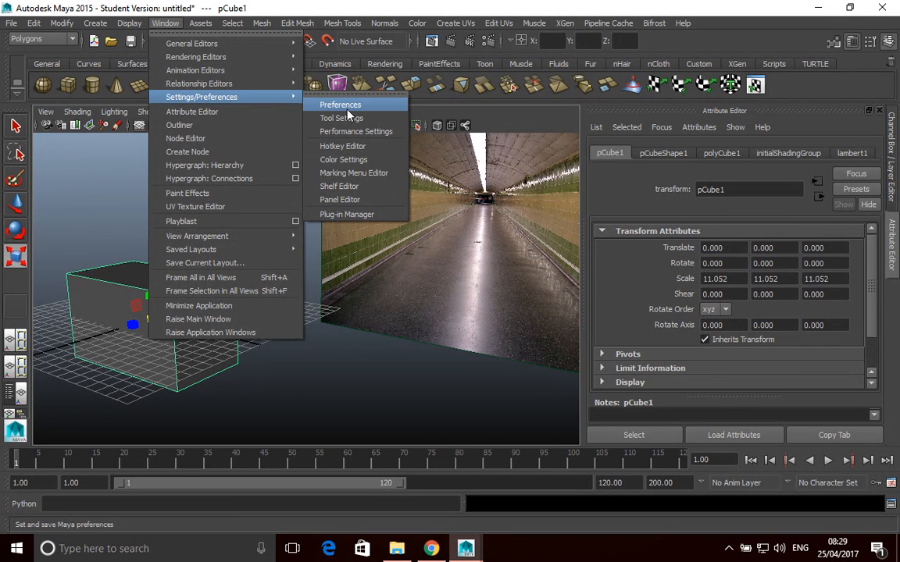
pyautogui.click(357, 388)
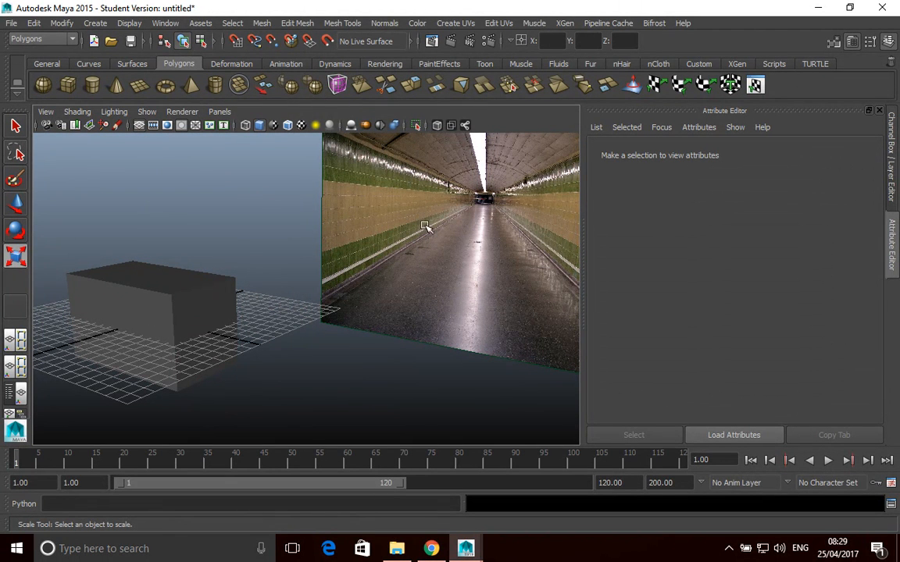
# Review the dimensions and divisions in the polygon cube creation options without creating another cube
pyautogui.click(90, 27)
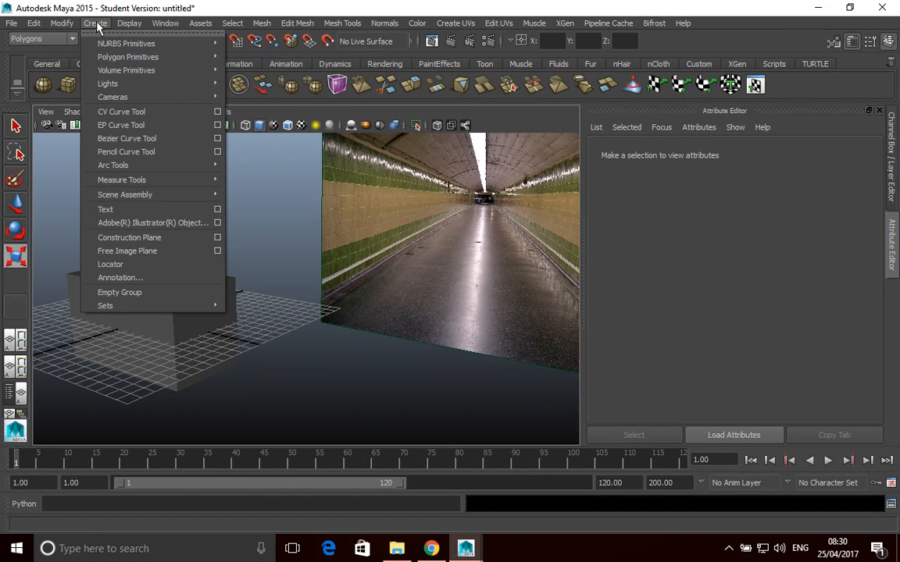
pyautogui.moveTo(114, 47)
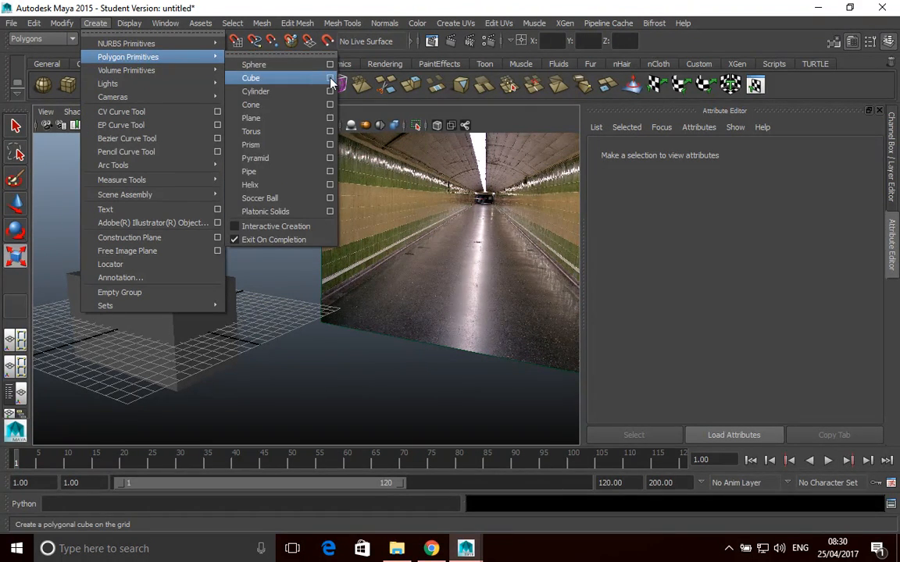
pyautogui.click(299, 76)
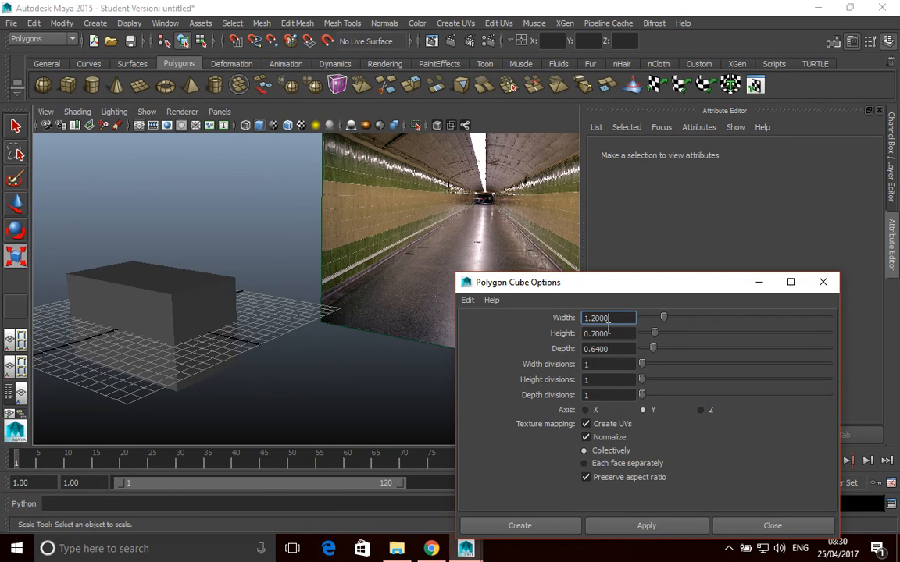
pyautogui.click(828, 287)
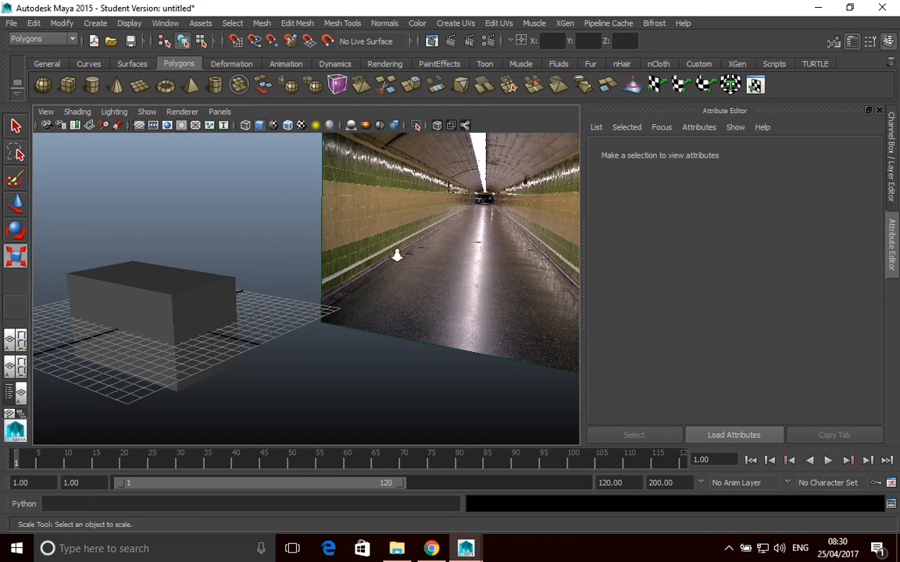
# Stretch the cube to a Z scale of about 161.6 and move it along Z to about -48.5, towards the image plane
pyautogui.keyDown('alt'); pyautogui.moveTo(328, 282); pyautogui.dragTo(369, 292); pyautogui.keyUp('alt')
pyautogui.keyDown('alt'); pyautogui.moveTo(369, 292); pyautogui.dragTo(344, 317, button='middle'); pyautogui.keyUp('alt')
pyautogui.scroll(-5, 365, 298)
pyautogui.keyDown('alt'); pyautogui.moveTo(348, 305); pyautogui.dragTo(287, 297); pyautogui.keyUp('alt')
pyautogui.click(288, 297)
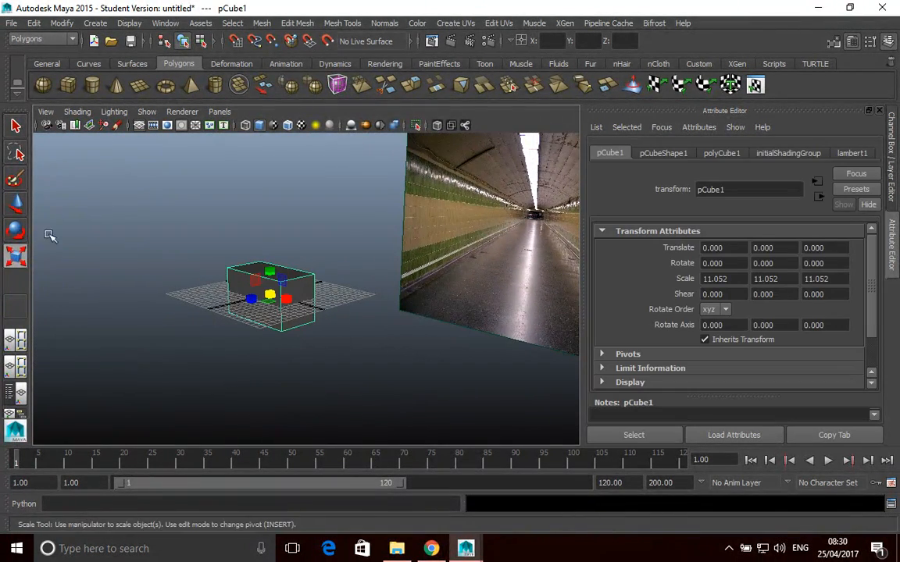
pyautogui.click(16, 201)
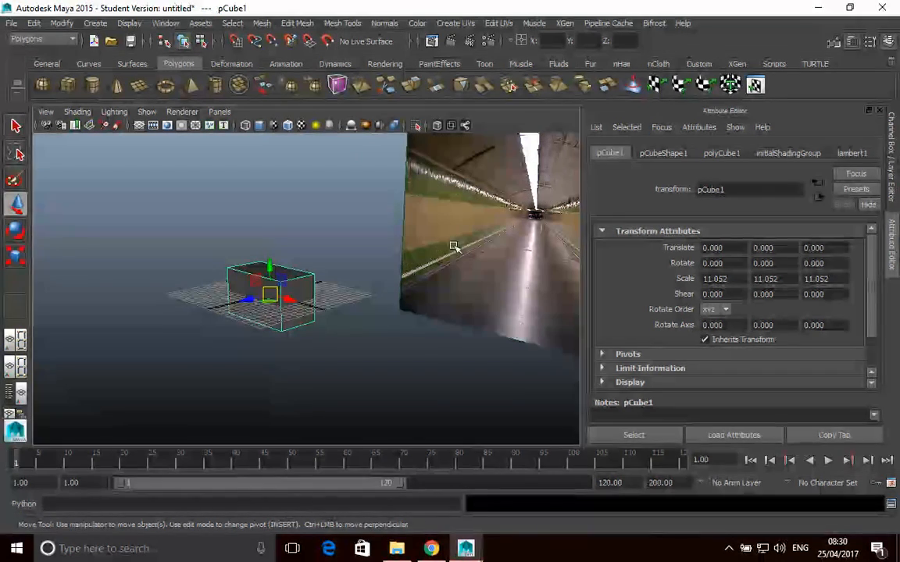
pyautogui.click(22, 260)
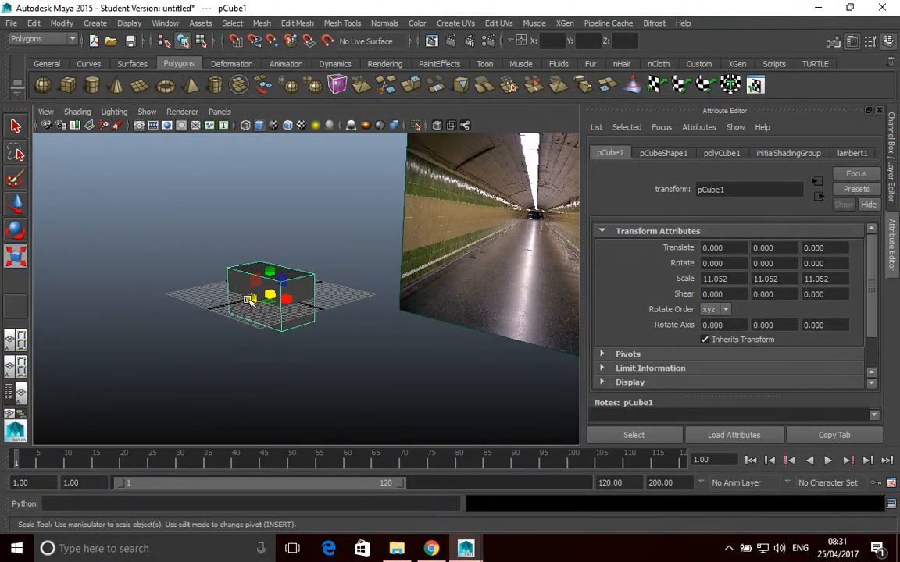
pyautogui.moveTo(251, 301); pyautogui.dragTo(69, 344)
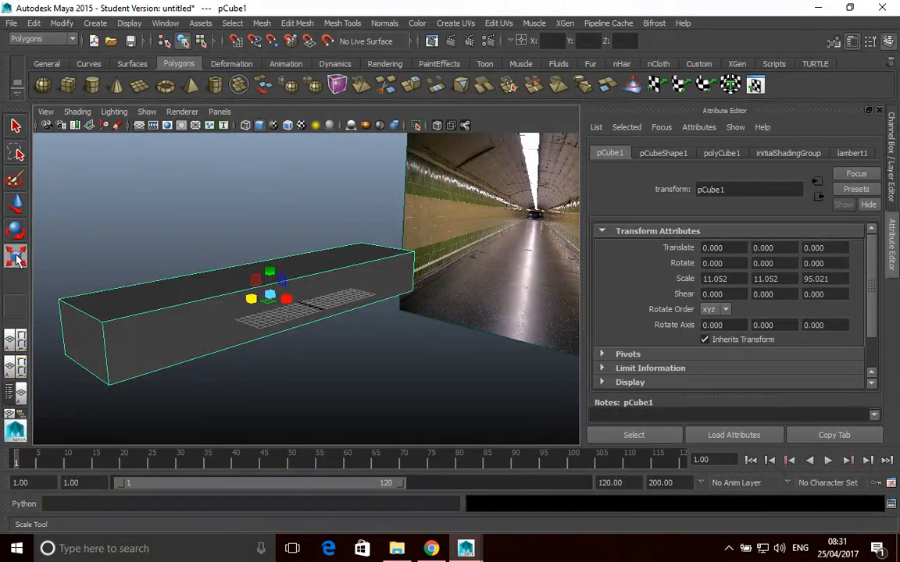
pyautogui.moveTo(258, 306); pyautogui.dragTo(23, 186)
pyautogui.click(16, 205)
pyautogui.moveTo(264, 291); pyautogui.dragTo(378, 223)
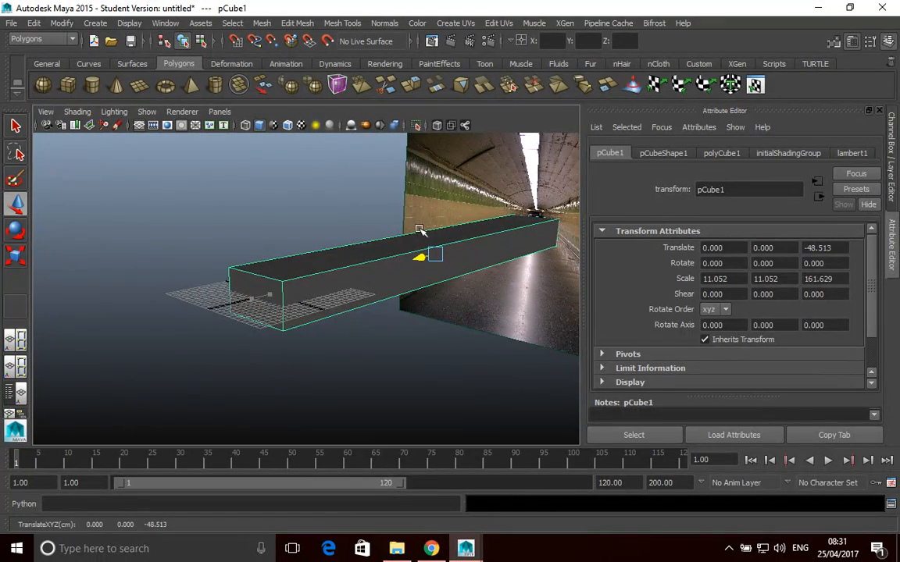
# Delete the face at the box's near end, on the projection camera's side
pyautogui.keyDown('alt'); pyautogui.moveTo(347, 291); pyautogui.dragTo(395, 334); pyautogui.keyUp('alt')
pyautogui.keyDown('alt'); pyautogui.moveTo(289, 346); pyautogui.dragTo(264, 303); pyautogui.keyUp('alt')
pyautogui.moveTo(266, 299); pyautogui.dragTo(268, 264, button='right')
pyautogui.press('Delete')
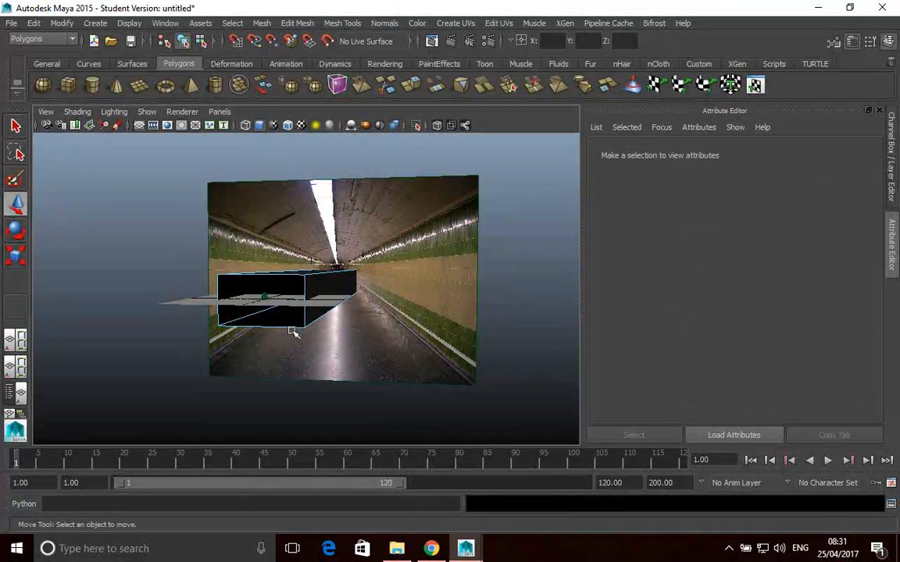
# Switch the viewport shading to wireframe
pyautogui.click(78, 112)
pyautogui.click(89, 130)
pyautogui.keyDown('alt'); pyautogui.moveTo(284, 389); pyautogui.dragTo(364, 315); pyautogui.keyUp('alt')
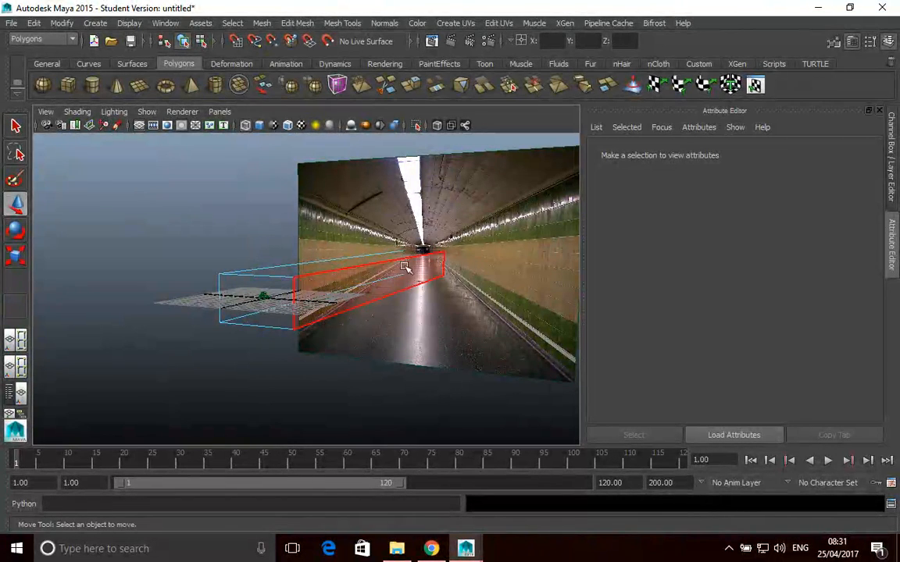
pyautogui.keyDown('alt'); pyautogui.moveTo(460, 313); pyautogui.dragTo(538, 284); pyautogui.keyUp('alt')
# Compare the box's edges with the tunnel photo through the projection camera, and examine its length against the image plane in the persp view
pyautogui.click(219, 111)
pyautogui.moveTo(244, 126)
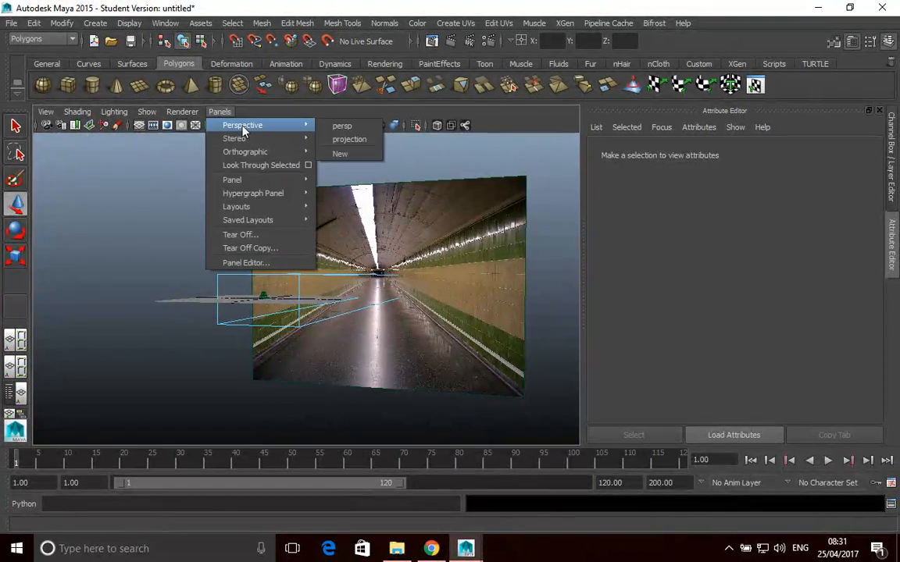
pyautogui.click(351, 125)
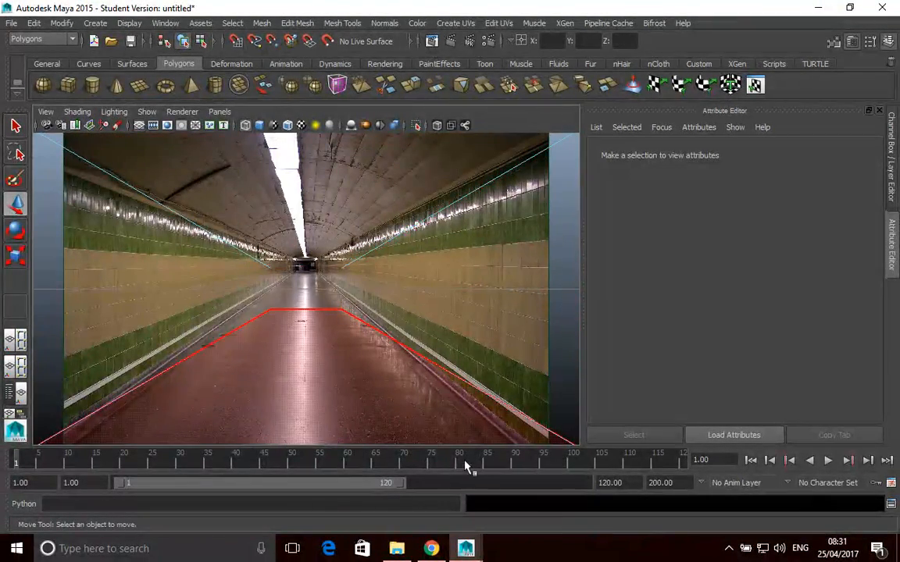
pyautogui.click(219, 111)
pyautogui.moveTo(258, 126)
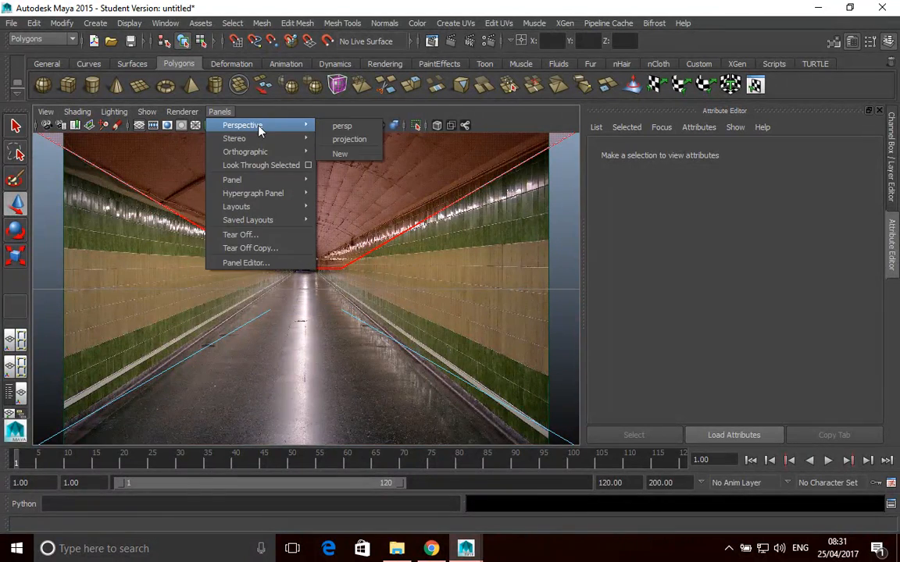
pyautogui.click(328, 129)
pyautogui.keyDown('alt'); pyautogui.moveTo(422, 326); pyautogui.dragTo(320, 346); pyautogui.keyUp('alt')
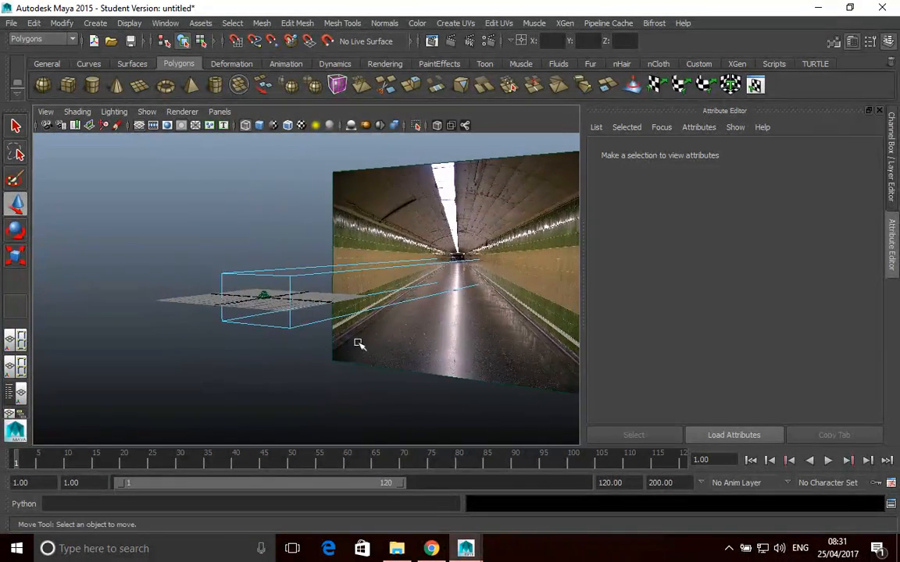
pyautogui.scroll(-3, 375, 320)
pyautogui.keyDown('alt'); pyautogui.moveTo(428, 297); pyautogui.dragTo(111, 310); pyautogui.keyUp('alt')
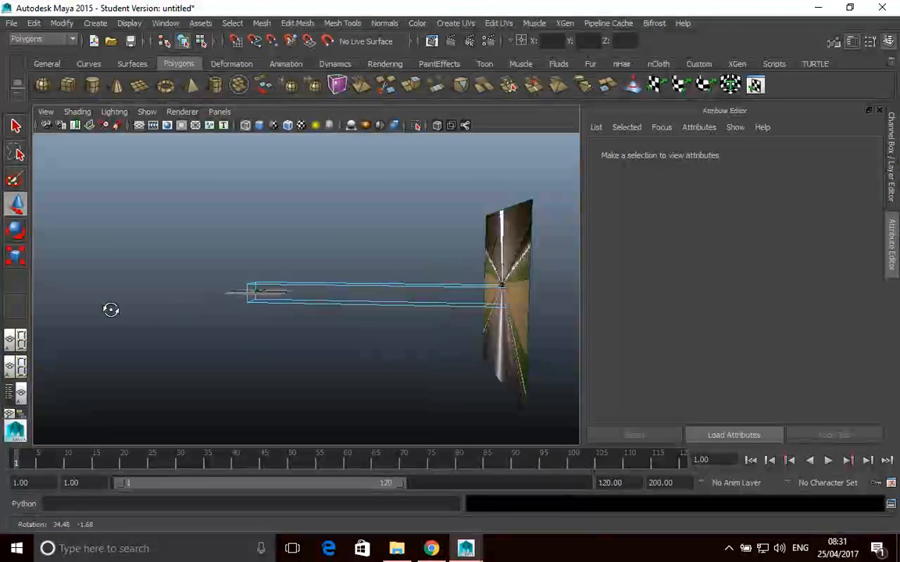
pyautogui.keyDown('alt'); pyautogui.moveTo(454, 335); pyautogui.dragTo(339, 301); pyautogui.keyUp('alt')
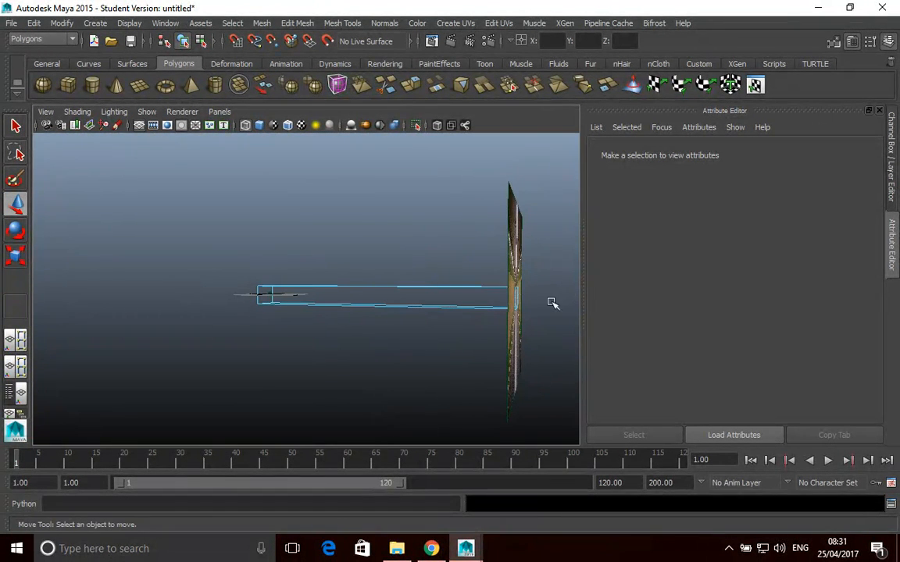
pyautogui.keyDown('alt'); pyautogui.moveTo(522, 319); pyautogui.dragTo(416, 368); pyautogui.keyUp('alt')
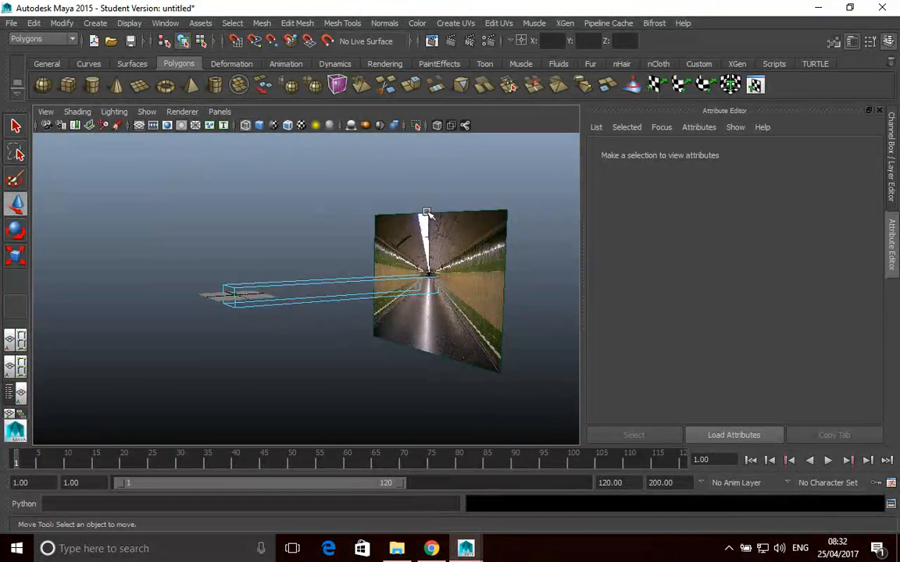
pyautogui.click(426, 215)
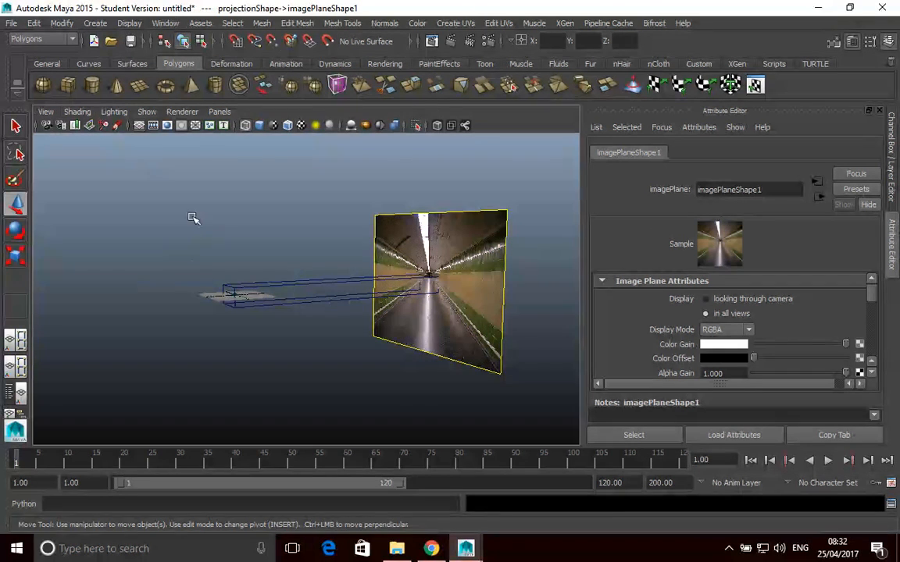
pyautogui.click(220, 112)
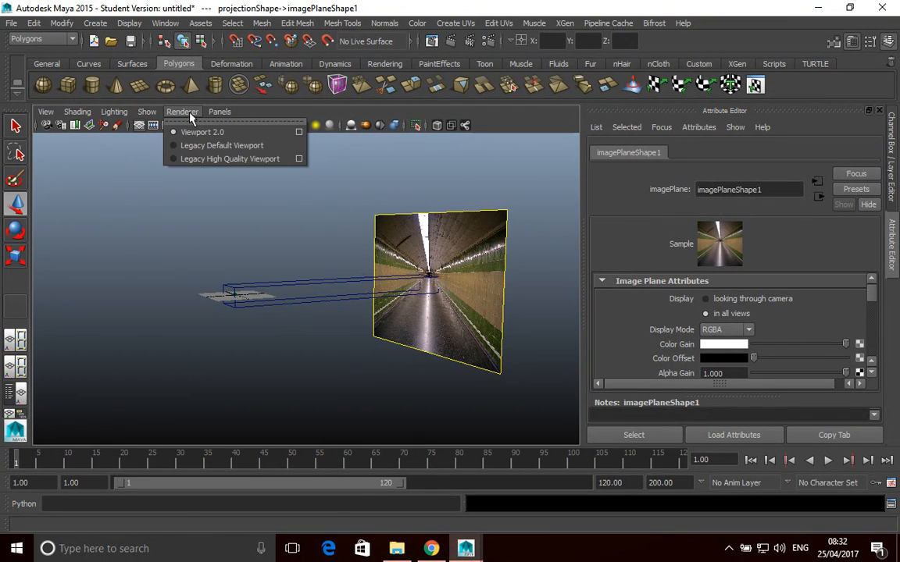
pyautogui.click(264, 215)
pyautogui.click(363, 203)
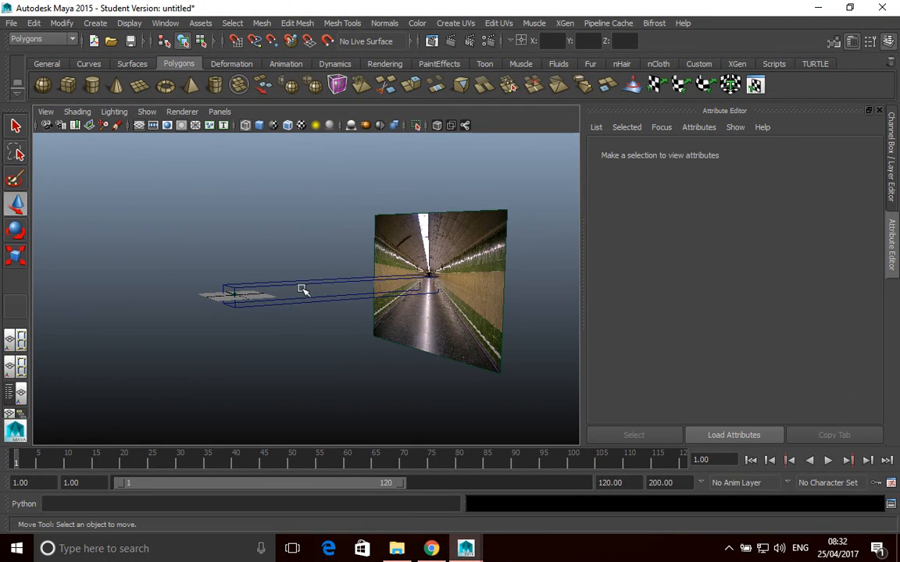
# Look through the projection camera and open the attributes of its image plane
pyautogui.click(300, 288)
pyautogui.click(182, 112)
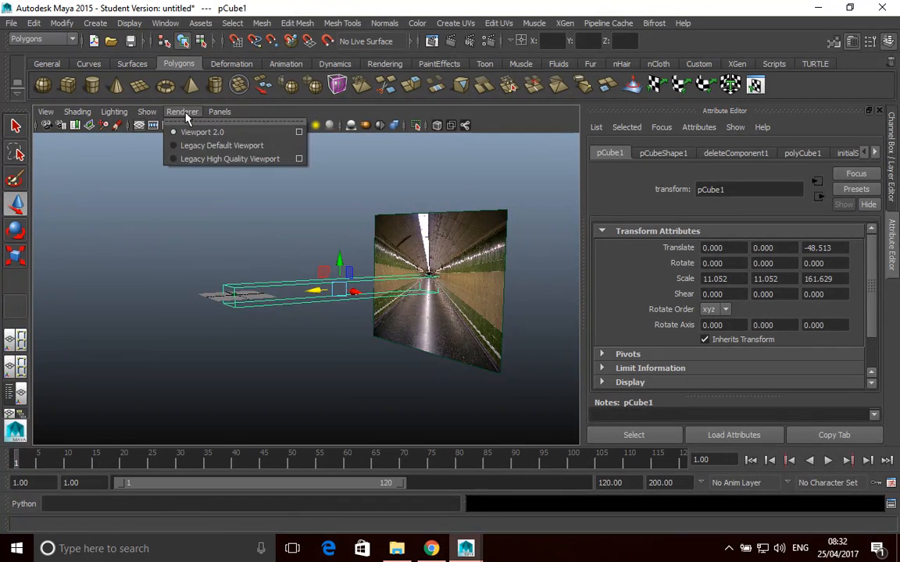
pyautogui.moveTo(213, 115)
pyautogui.moveTo(234, 127)
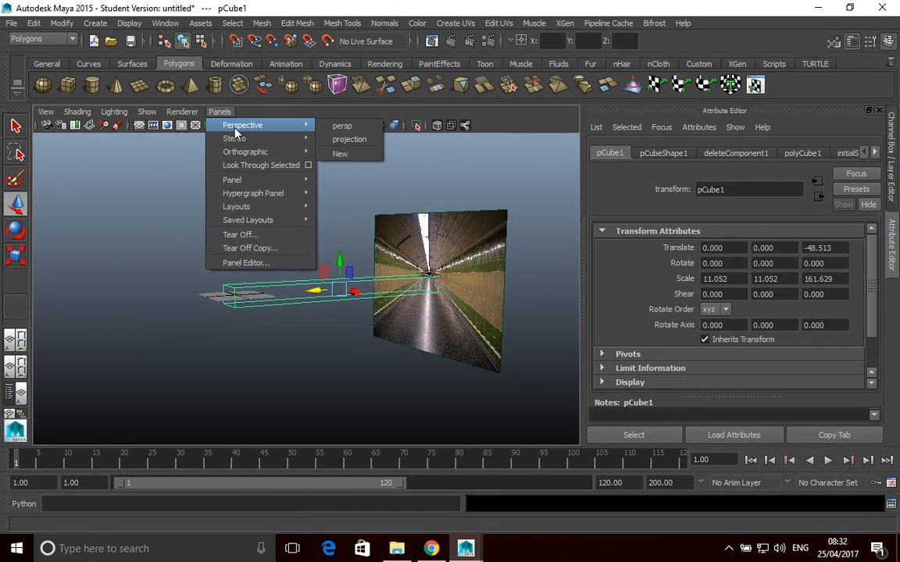
pyautogui.click(348, 140)
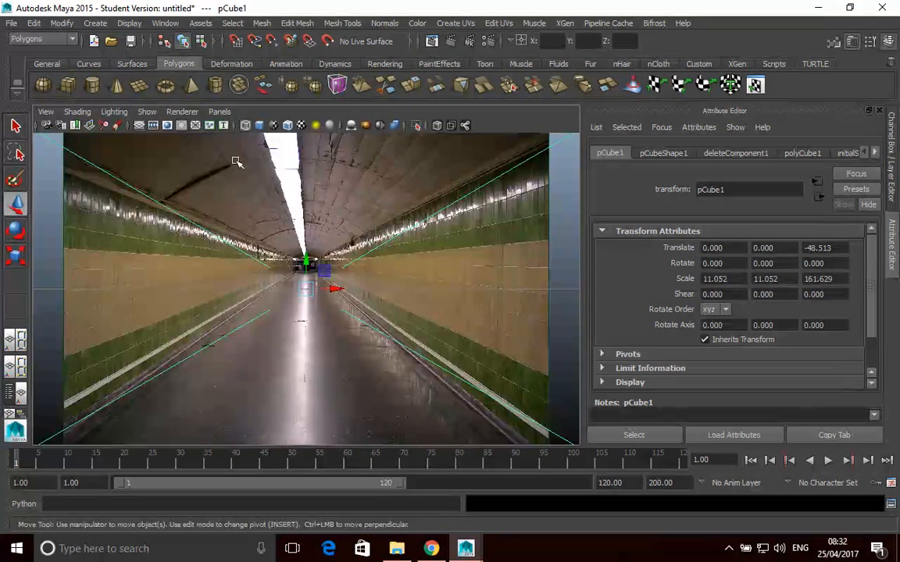
pyautogui.click(46, 112)
pyautogui.moveTo(118, 341)
pyautogui.moveTo(254, 378)
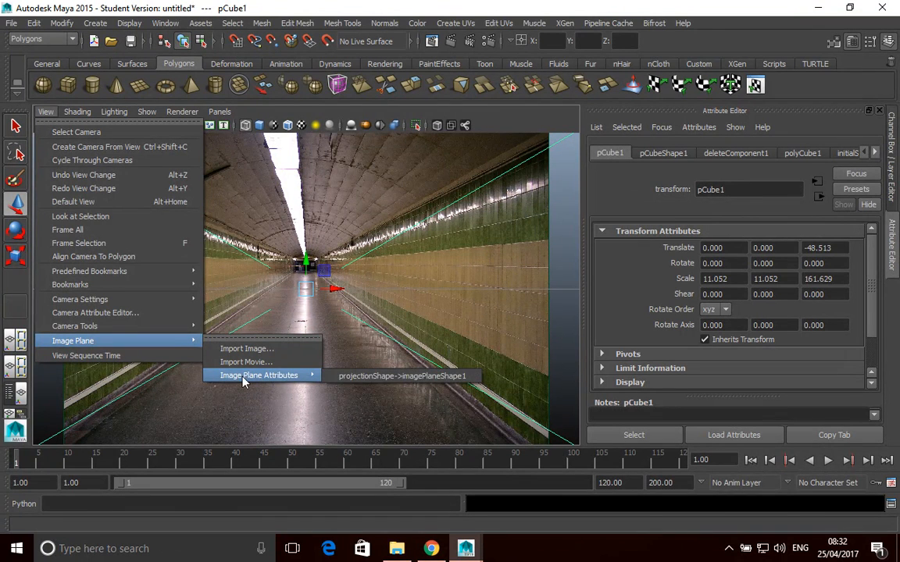
pyautogui.click(416, 378)
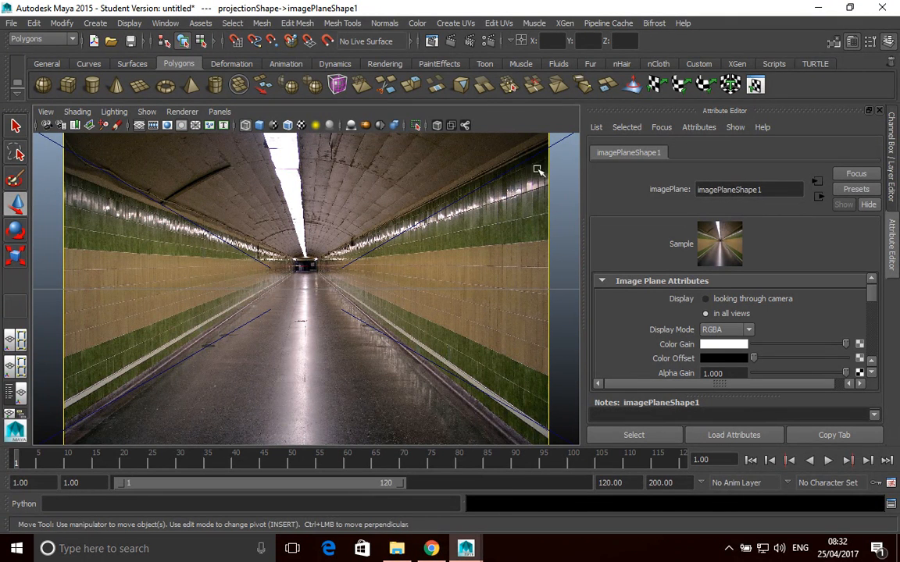
# Return to the persp view and set the image plane's depth to 1000
pyautogui.click(220, 112)
pyautogui.moveTo(248, 127)
pyautogui.click(344, 127)
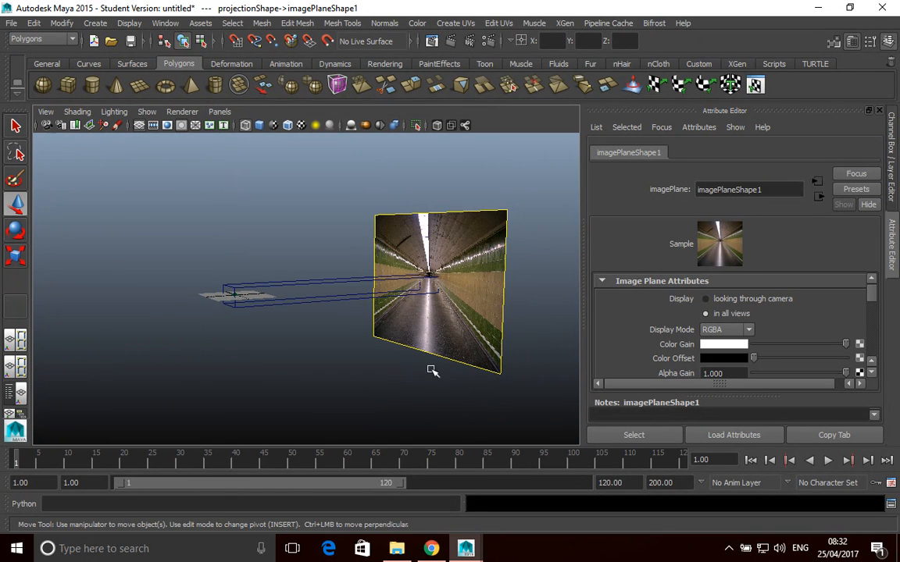
pyautogui.moveTo(873, 295); pyautogui.dragTo(873, 331)
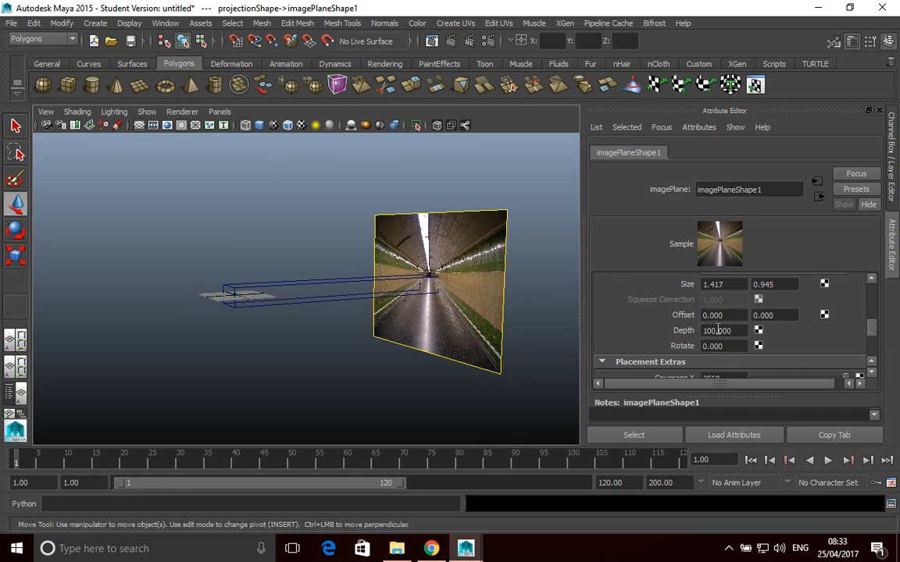
pyautogui.moveTo(872, 333)
pyautogui.mouseDown()
pyautogui.moveTo(872, 294)
pyautogui.moveTo(875, 338)
pyautogui.mouseUp()
pyautogui.click(736, 306)
pyautogui.write('1000')
pyautogui.press('Return')
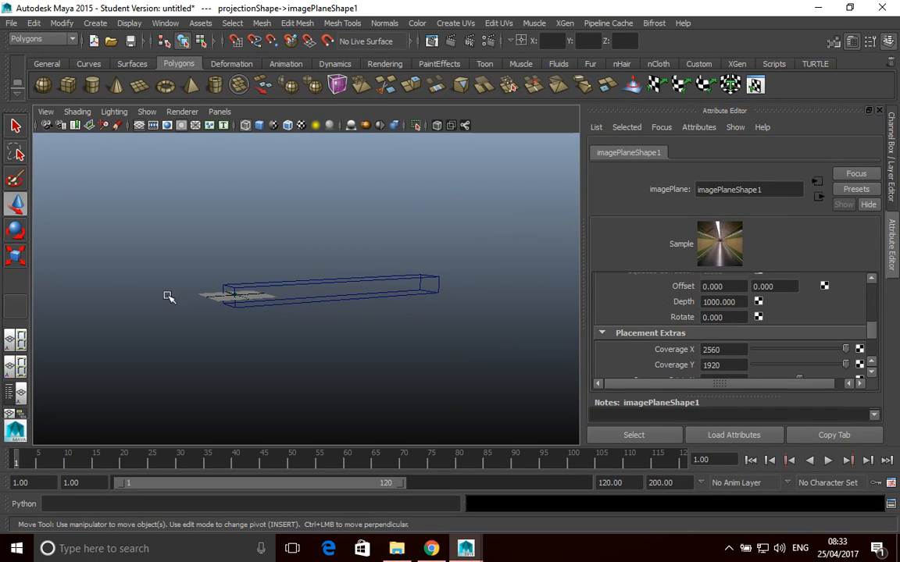
pyautogui.scroll(-10, 455, 296)
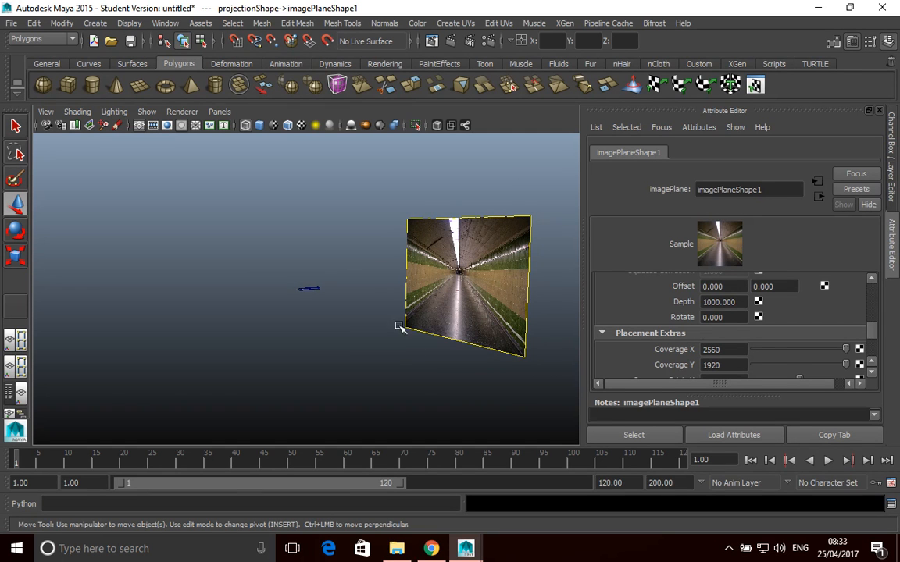
# Look through the projection camera to check the box's far end against the tunnel photo
pyautogui.click(221, 112)
pyautogui.moveTo(258, 125)
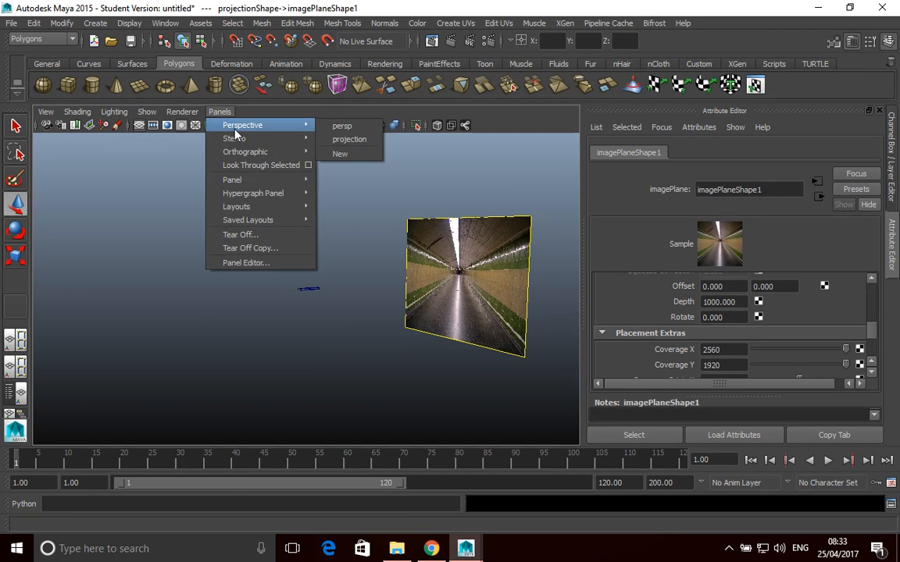
pyautogui.click(353, 140)
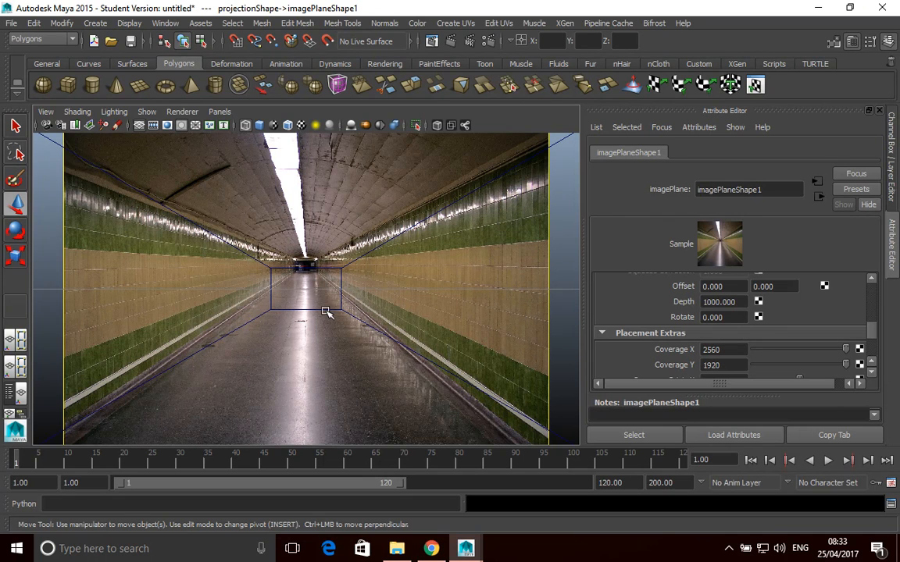
# In the persp view, stretch the box to a Z scale of about 445.7 and move it along Z to about -139
pyautogui.click(218, 111)
pyautogui.moveTo(246, 125)
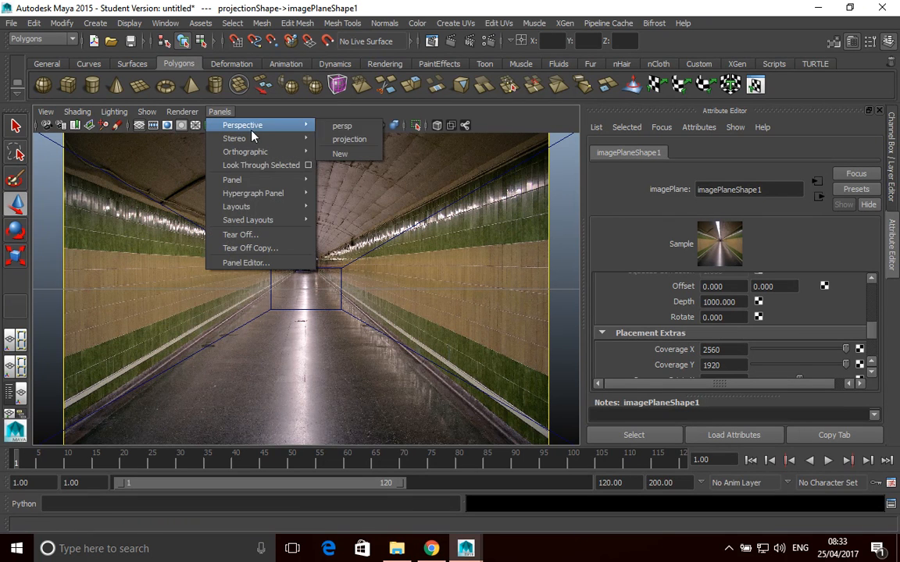
pyautogui.click(332, 128)
pyautogui.keyDown('alt'); pyautogui.moveTo(305, 277); pyautogui.dragTo(251, 307); pyautogui.keyUp('alt')
pyautogui.click(267, 286)
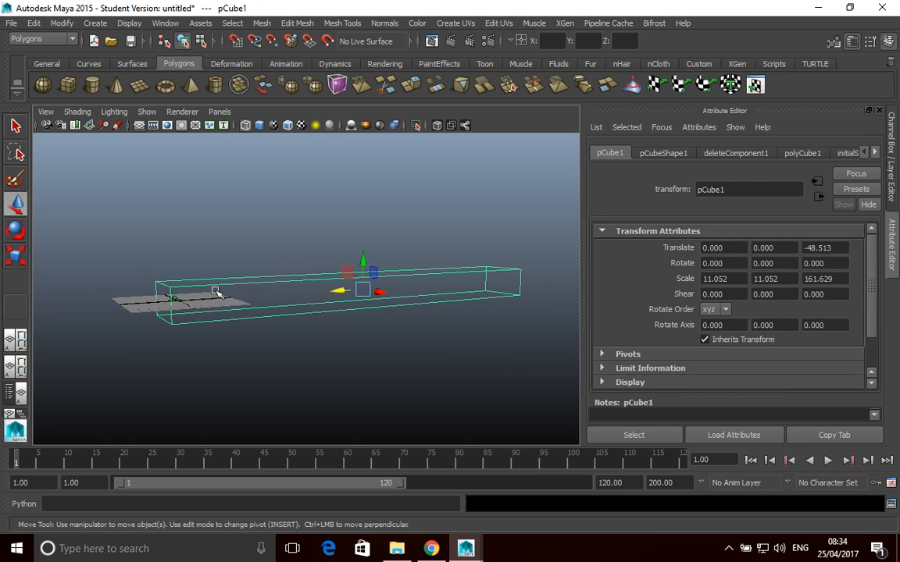
pyautogui.press('r')
pyautogui.moveTo(346, 291); pyautogui.dragTo(303, 296)
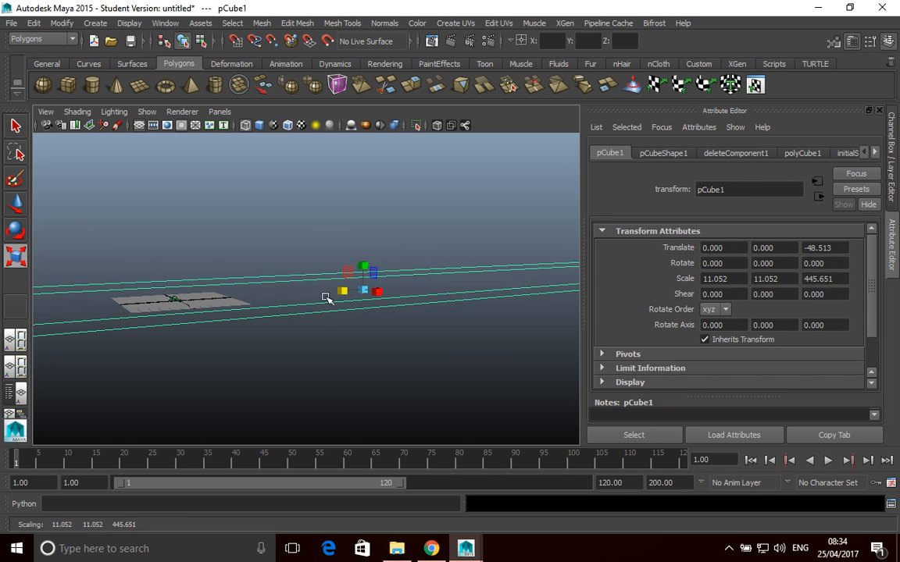
pyautogui.click(19, 205)
pyautogui.moveTo(335, 292); pyautogui.dragTo(566, 256)
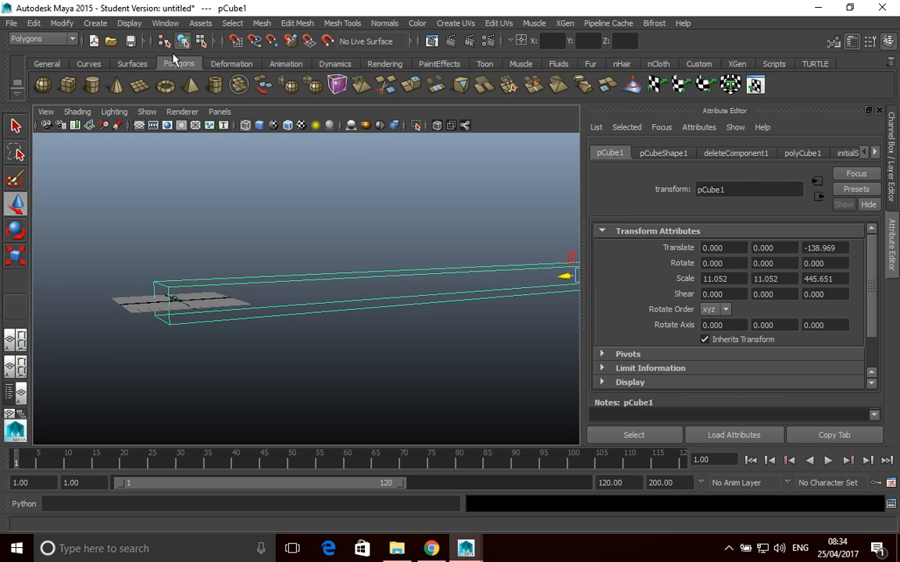
# Look through the projection camera and compare the lengthened box's edges with the tunnel photo
pyautogui.click(221, 112)
pyautogui.moveTo(286, 126)
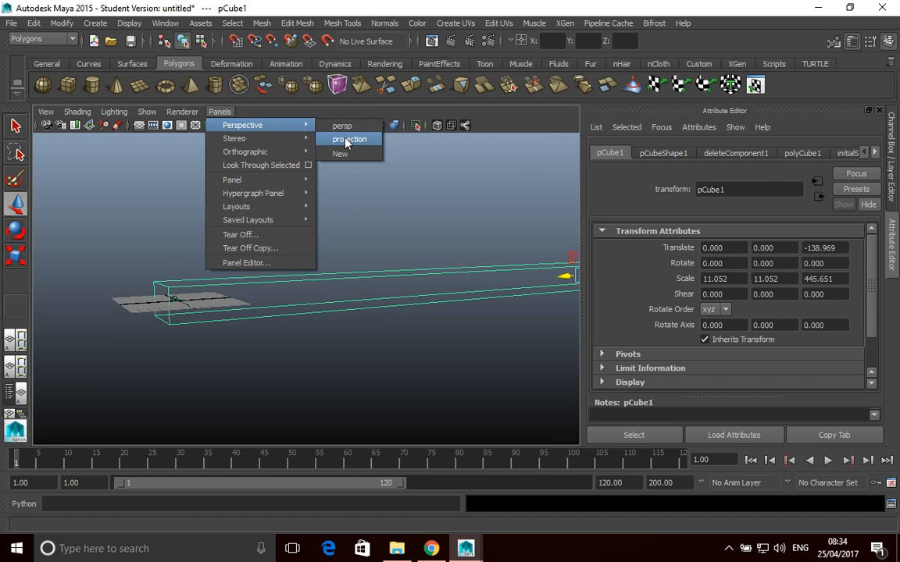
pyautogui.click(334, 139)
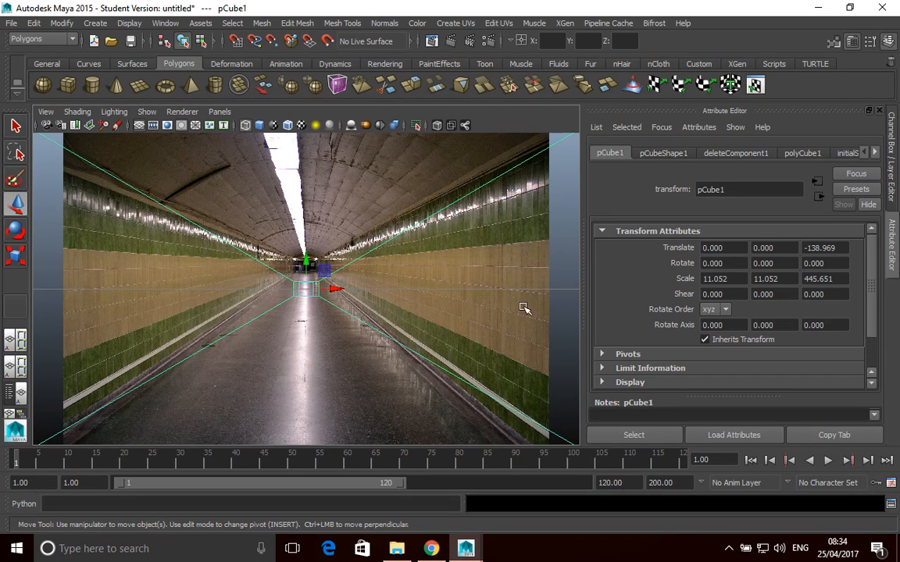
pyautogui.click(443, 258)
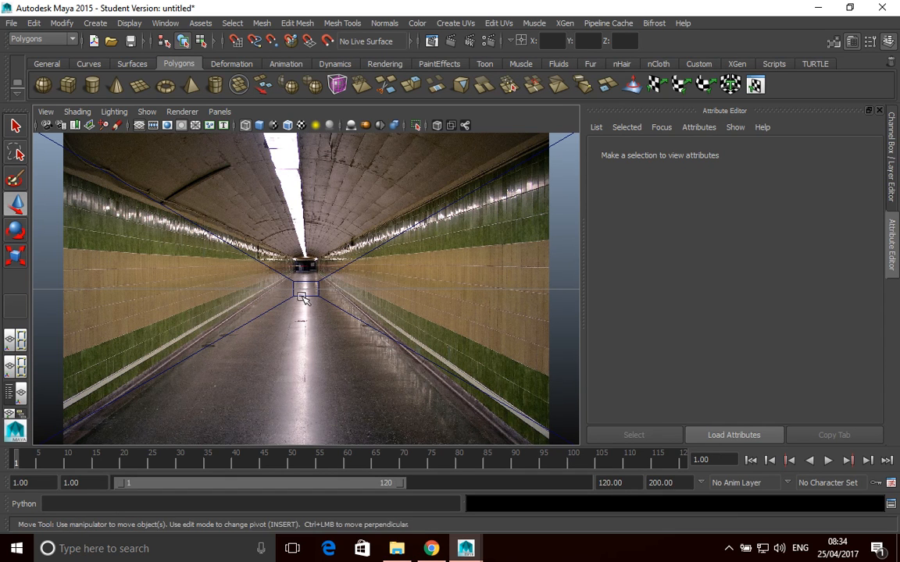
# Assign the box to a new display layer and set the layer's color to red
pyautogui.click(303, 299)
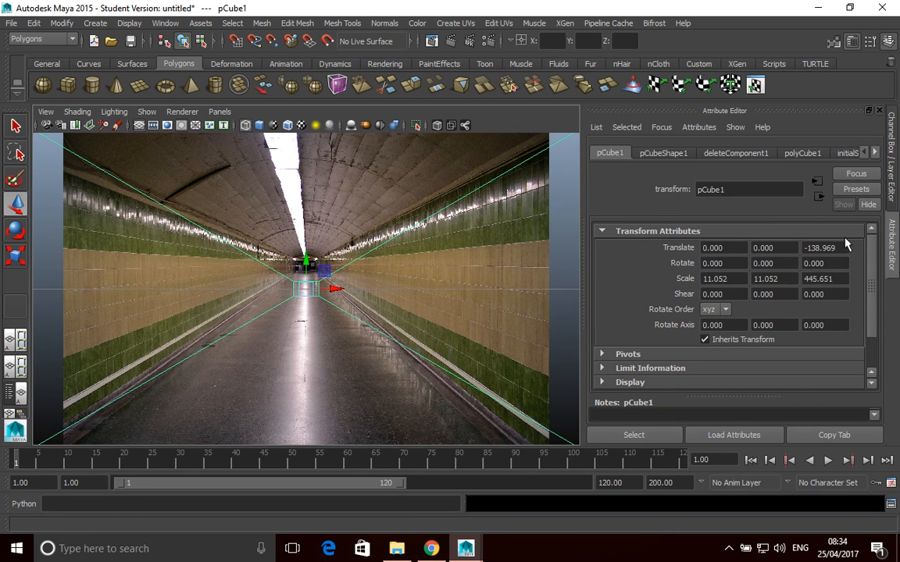
pyautogui.click(892, 140)
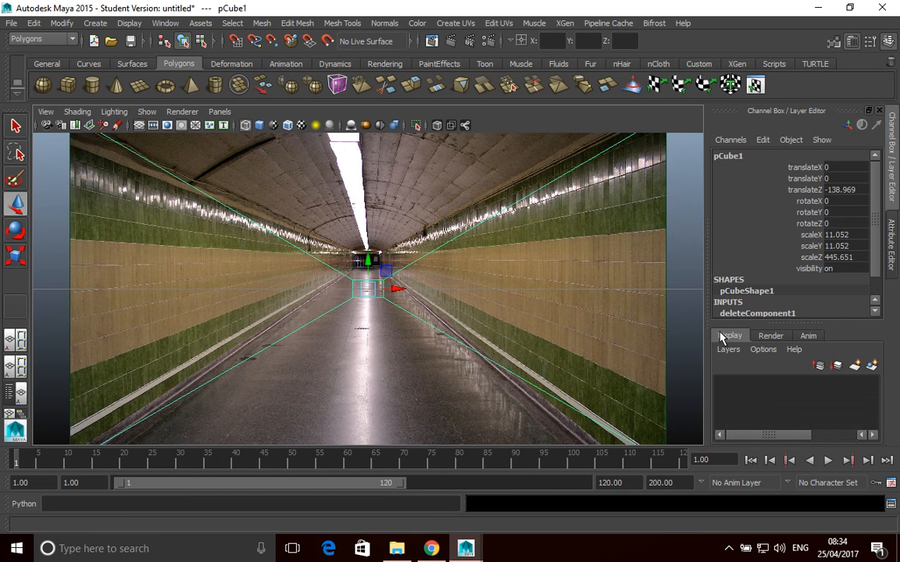
pyautogui.click(873, 369)
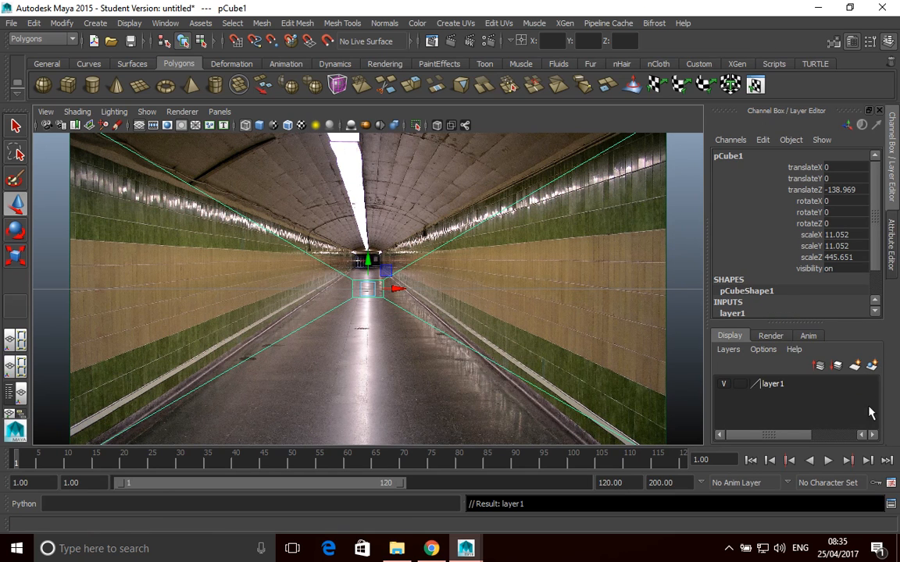
pyautogui.doubleClick(773, 384)
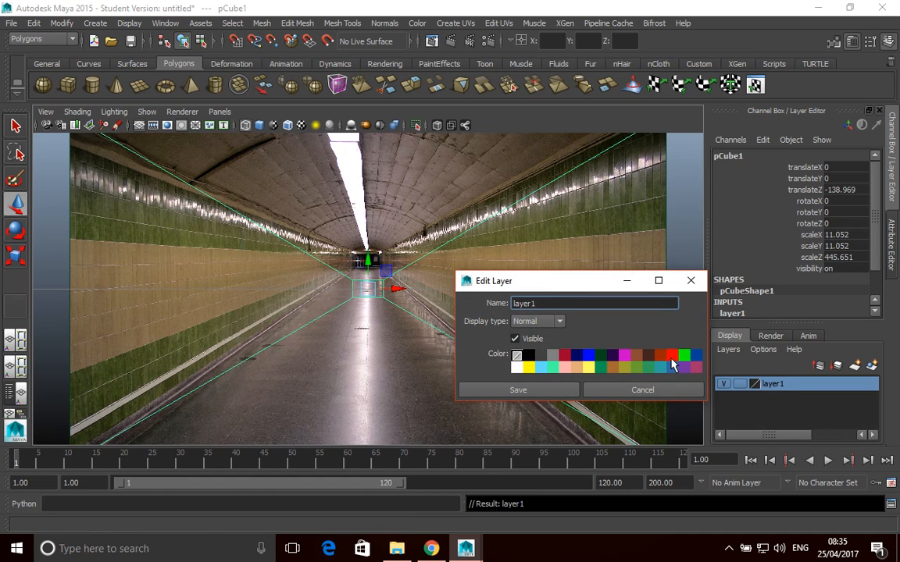
pyautogui.click(677, 360)
pyautogui.click(542, 391)
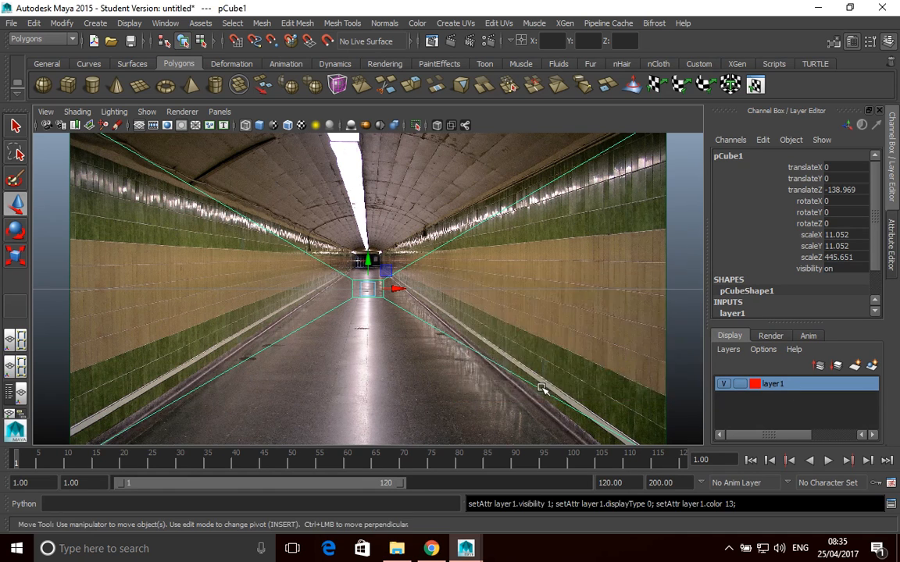
pyautogui.click(504, 295)
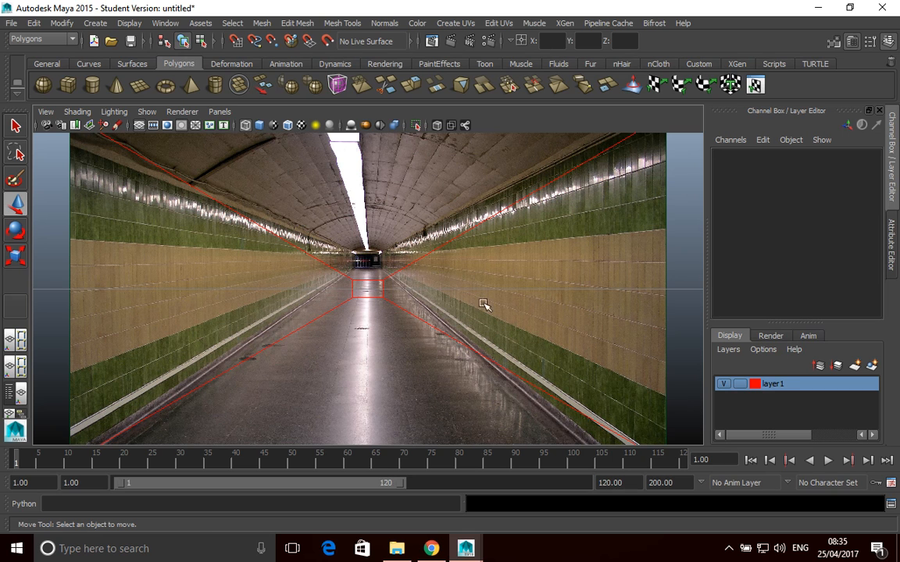
pyautogui.click(114, 113)
pyautogui.moveTo(88, 112)
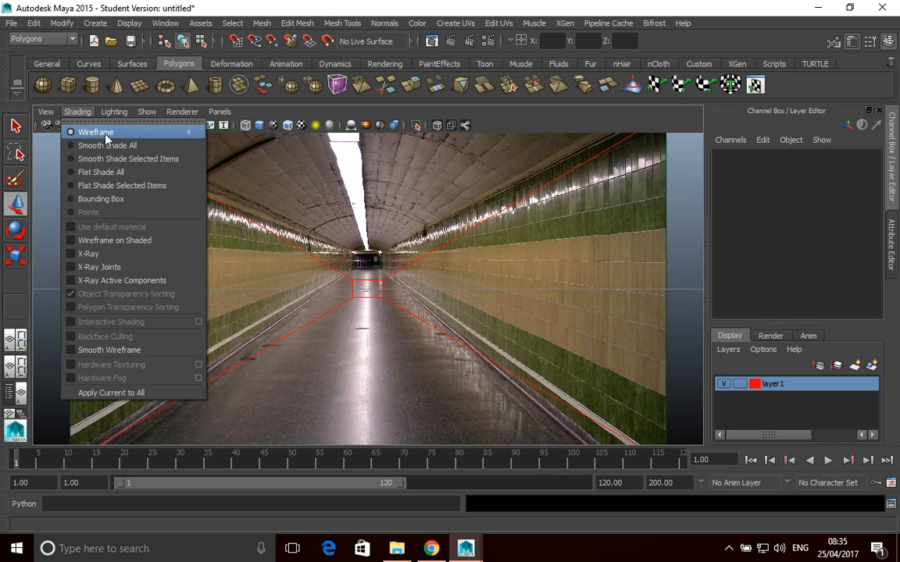
pyautogui.click(461, 304)
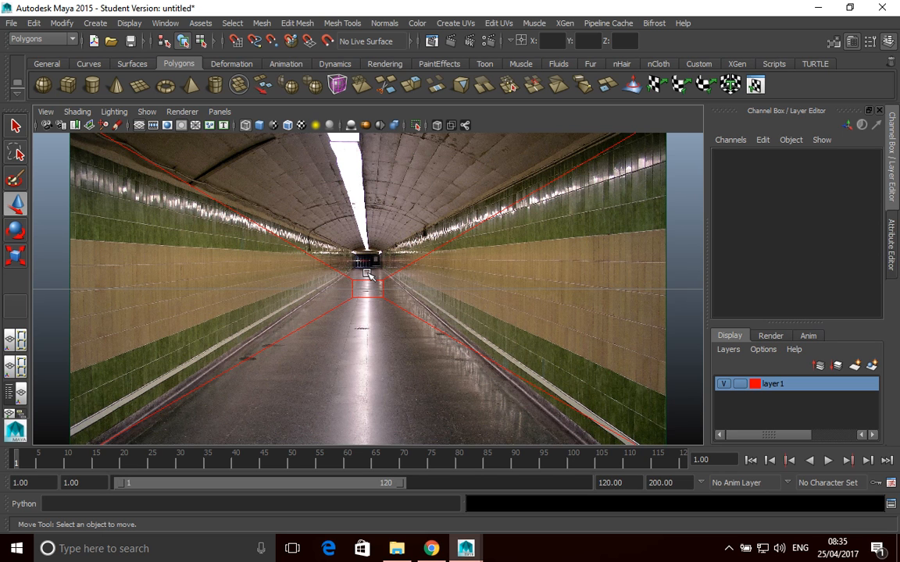
# Switch to the persp view, select the box and activate the Rotate tool on it
pyautogui.press('space')
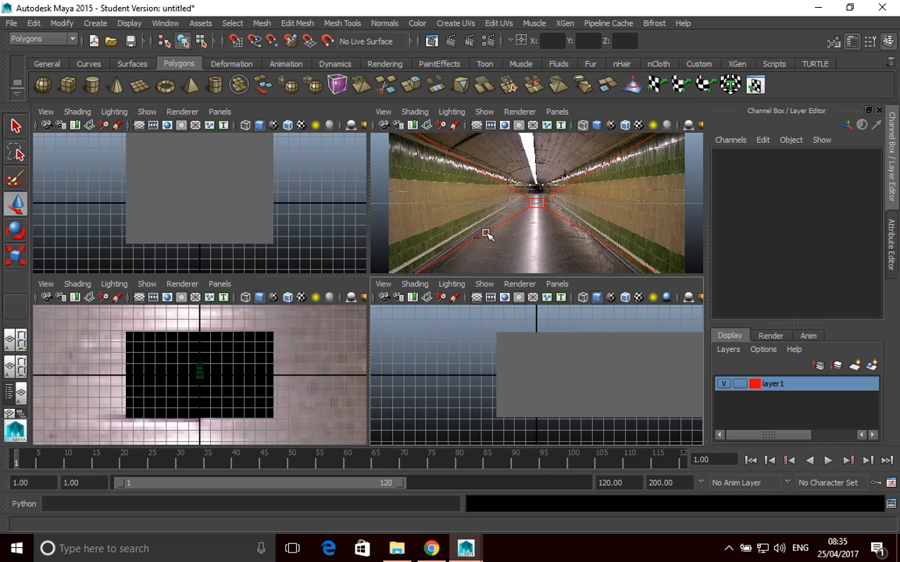
pyautogui.press('space')
pyautogui.click(220, 112)
pyautogui.moveTo(250, 125)
pyautogui.click(344, 125)
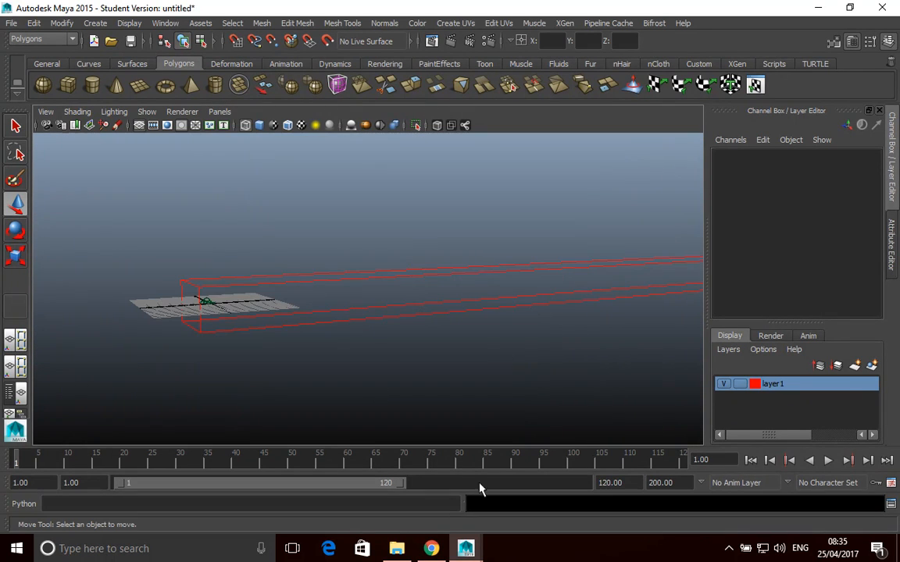
pyautogui.click(388, 280)
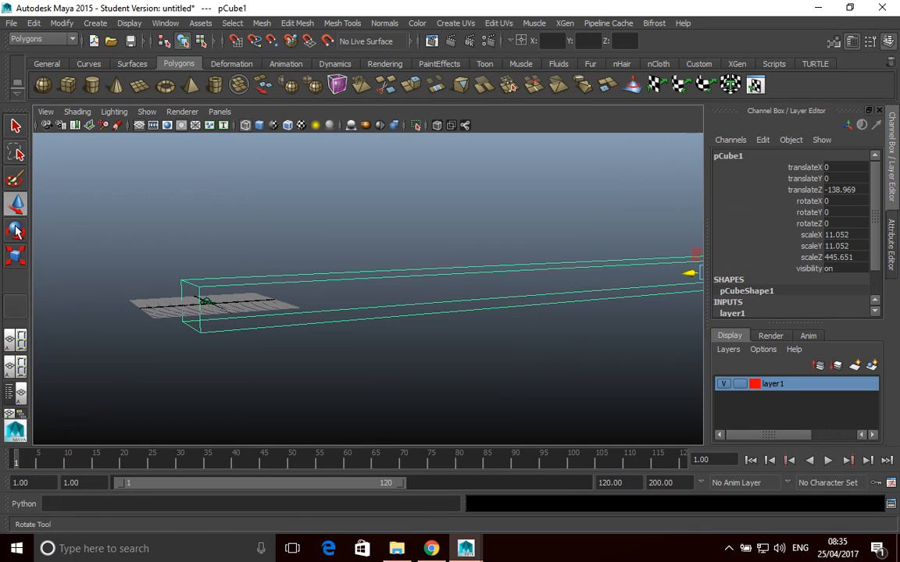
pyautogui.scroll(-3, 582, 337)
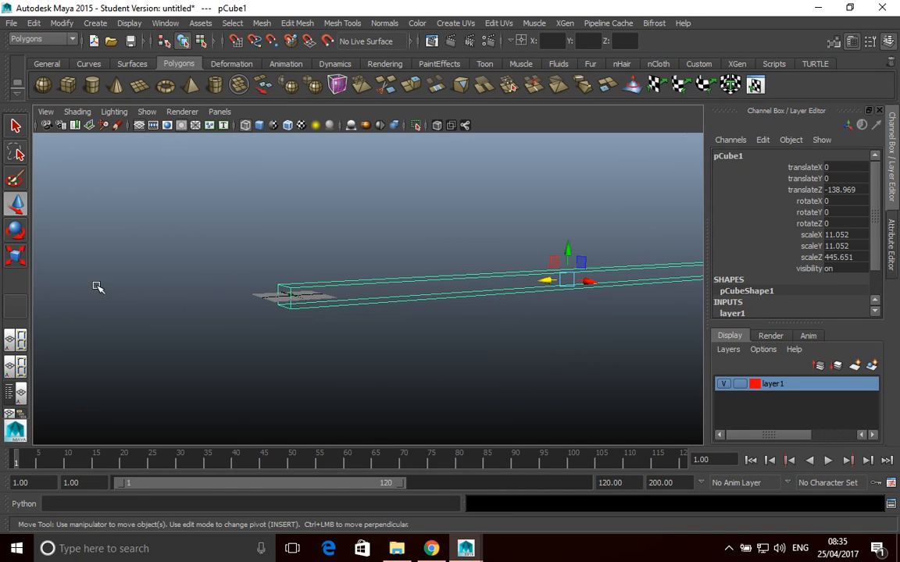
pyautogui.press('e')
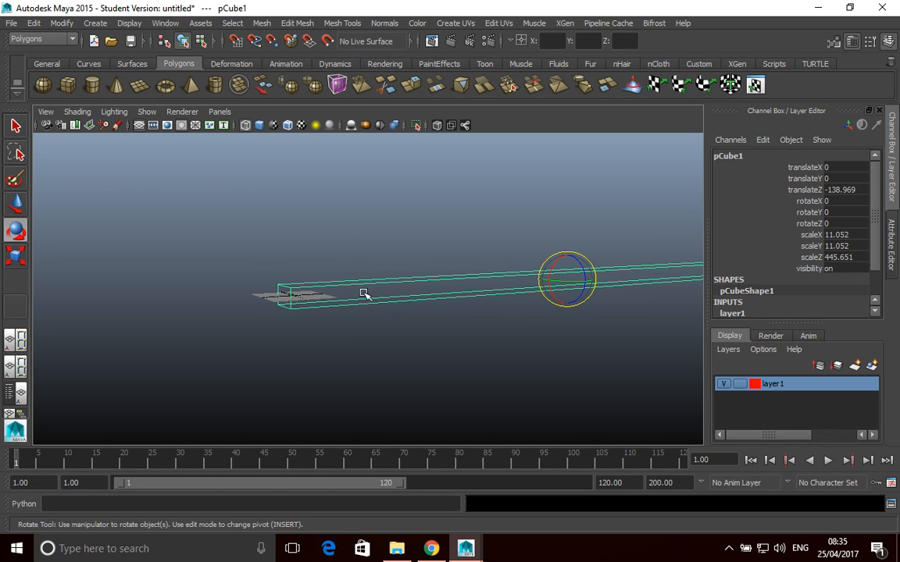
# Deselect the box and examine its near end around the grid in the persp view
pyautogui.click(234, 110)
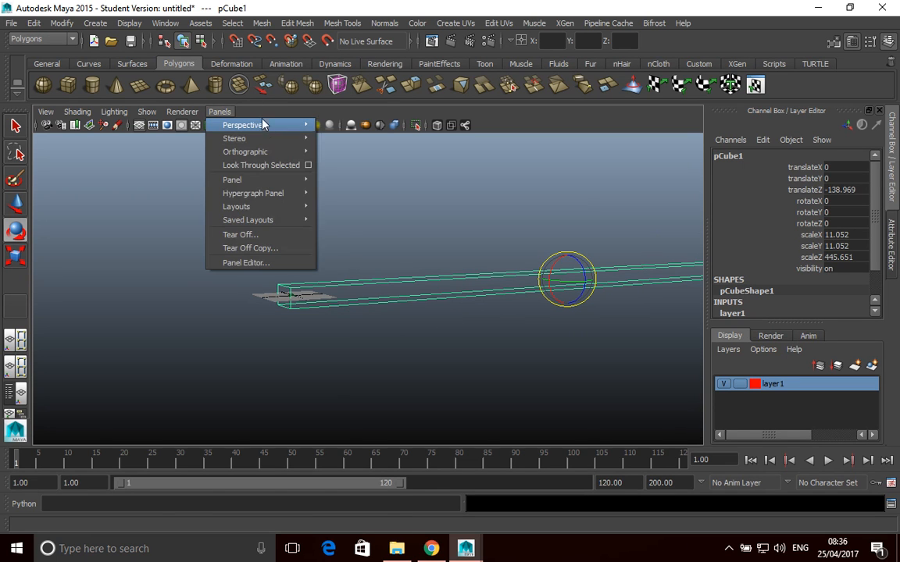
pyautogui.moveTo(241, 124)
pyautogui.click(341, 138)
pyautogui.click(349, 352)
pyautogui.scroll(6, 312, 332)
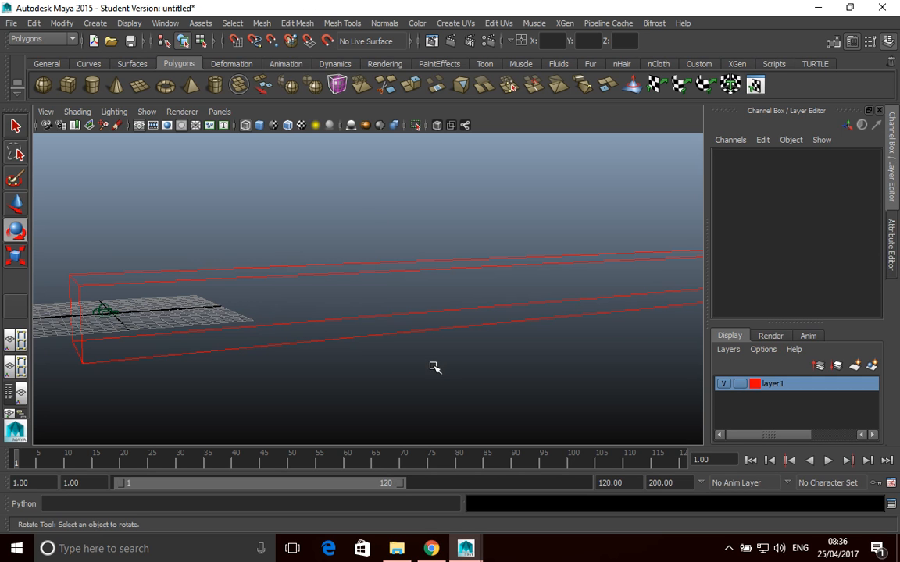
pyautogui.scroll(-5, 435, 367)
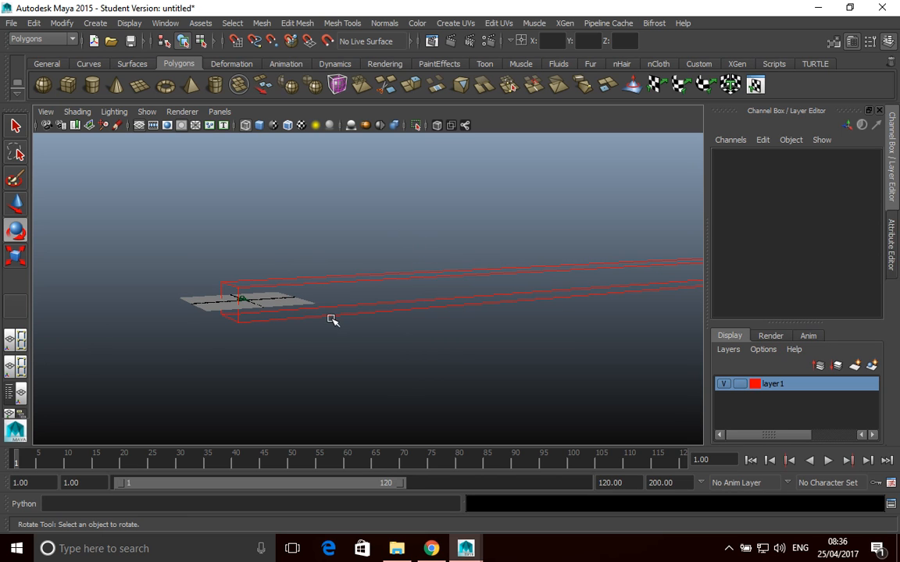
pyautogui.scroll(4, 281, 305)
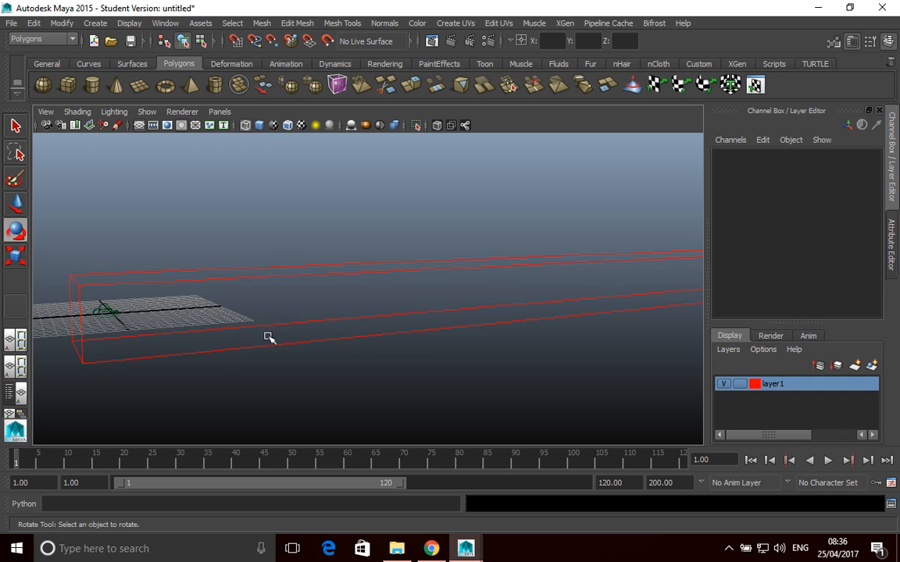
# Look through the projection camera to see the red box over the tunnel photo
pyautogui.scroll(-2, 270, 332)
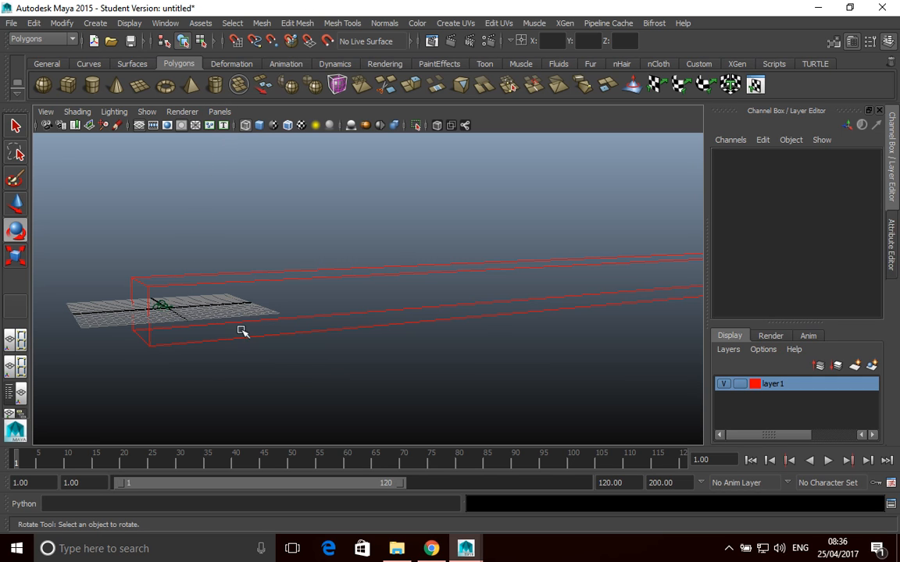
pyautogui.click(219, 111)
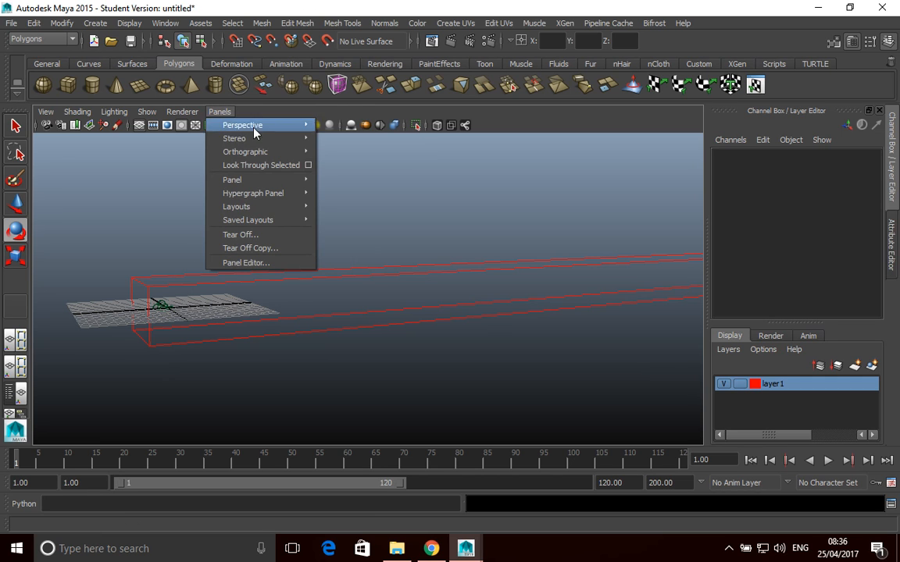
pyautogui.moveTo(256, 126)
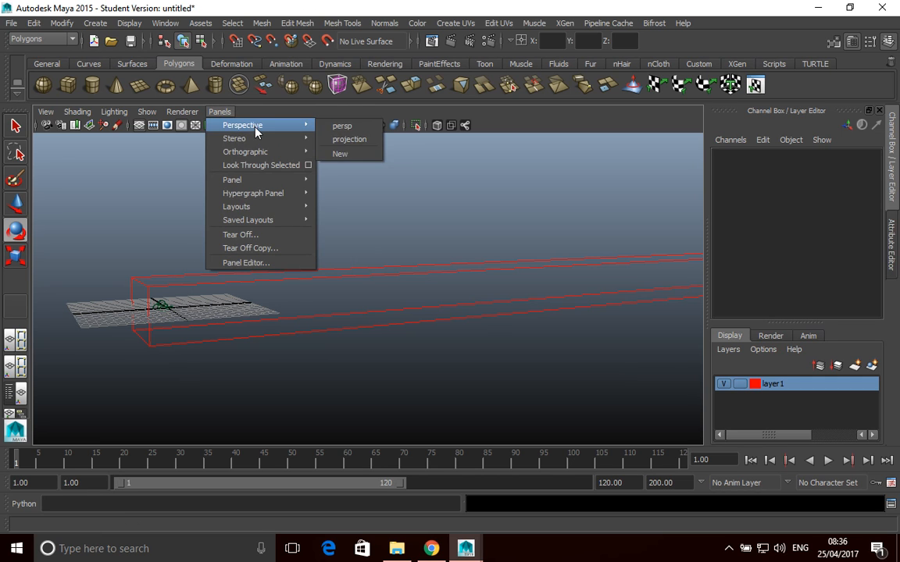
pyautogui.click(361, 140)
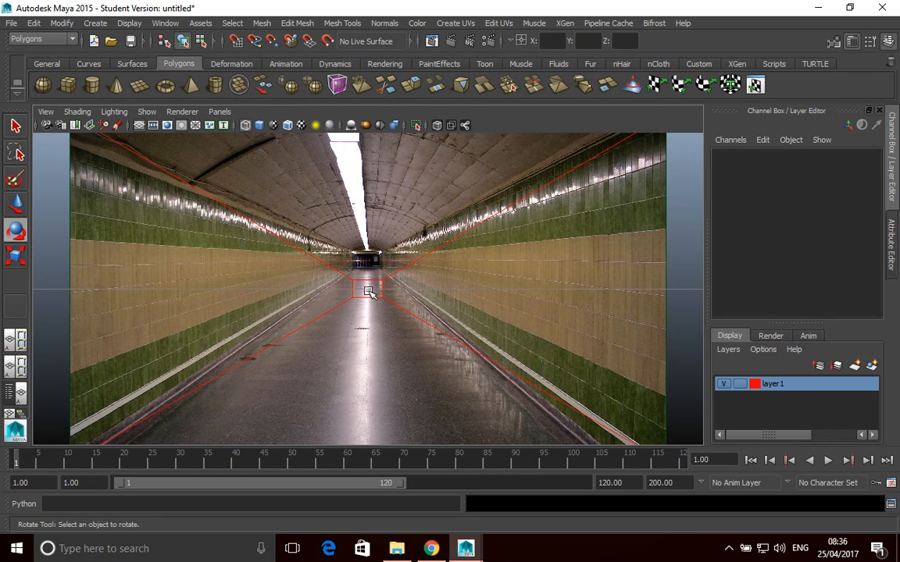
# Tumble, dolly and track the projection camera to align the box's far end and long edges with the tunnel photo
pyautogui.keyDown('alt'); pyautogui.moveTo(368, 288); pyautogui.dragTo(369, 306); pyautogui.keyUp('alt')
pyautogui.keyDown('alt'); pyautogui.moveTo(367, 295); pyautogui.dragTo(352, 310, button='right'); pyautogui.keyUp('alt')
pyautogui.keyDown('alt'); pyautogui.moveTo(364, 285); pyautogui.dragTo(331, 284, button='middle'); pyautogui.keyUp('alt')
pyautogui.keyDown('alt'); pyautogui.moveTo(359, 286); pyautogui.dragTo(391, 288); pyautogui.keyUp('alt')
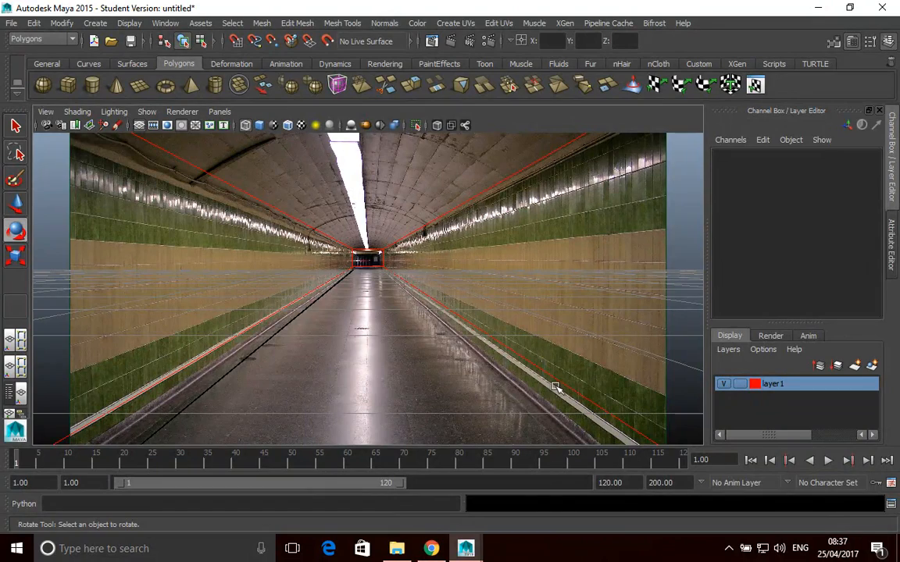
pyautogui.keyDown('alt'); pyautogui.moveTo(391, 361); pyautogui.dragTo(348, 290); pyautogui.keyUp('alt')
pyautogui.moveTo(343, 285)
pyautogui.keyDown('alt'); pyautogui.mouseDown(button='middle')
pyautogui.moveTo(337, 334)
pyautogui.moveTo(347, 342)
pyautogui.moveTo(357, 292)
pyautogui.mouseUp(button='middle'); pyautogui.keyUp('alt')
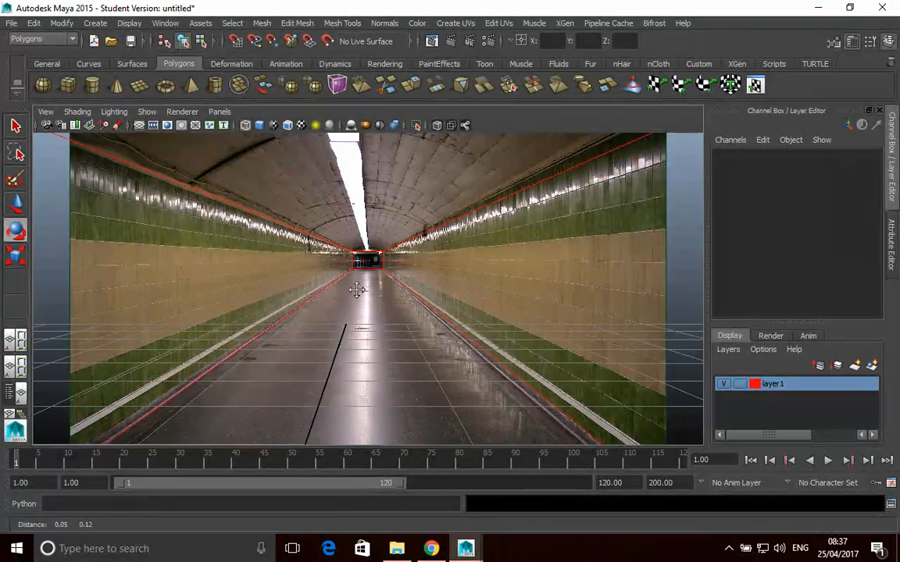
pyautogui.press('e')
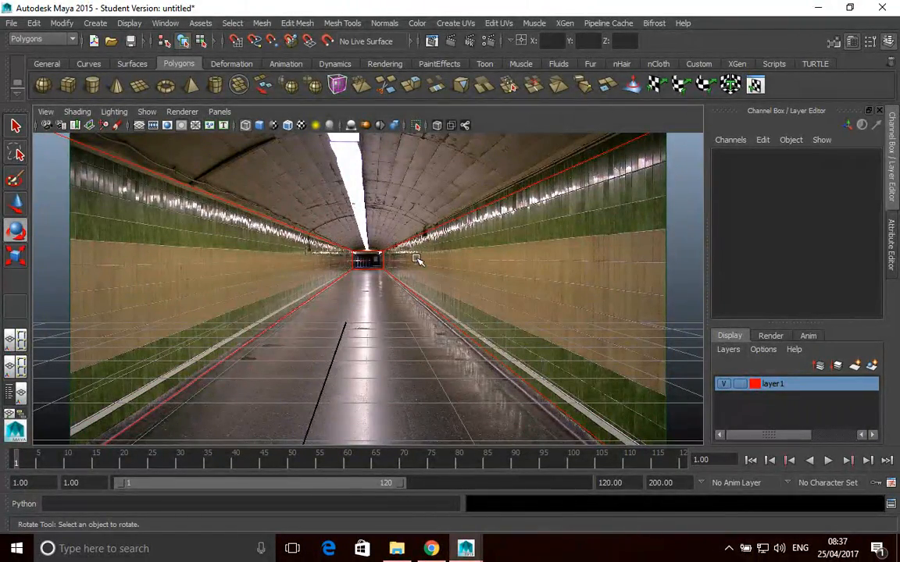
# Tumble the projection camera slightly and try to undo that camera movement
pyautogui.moveTo(398, 290)
pyautogui.keyDown('alt'); pyautogui.mouseDown()
pyautogui.moveTo(407, 278)
pyautogui.moveTo(386, 285)
pyautogui.moveTo(404, 286)
pyautogui.moveTo(386, 283)
pyautogui.moveTo(381, 298)
pyautogui.moveTo(402, 288)
pyautogui.mouseUp(); pyautogui.keyUp('alt')
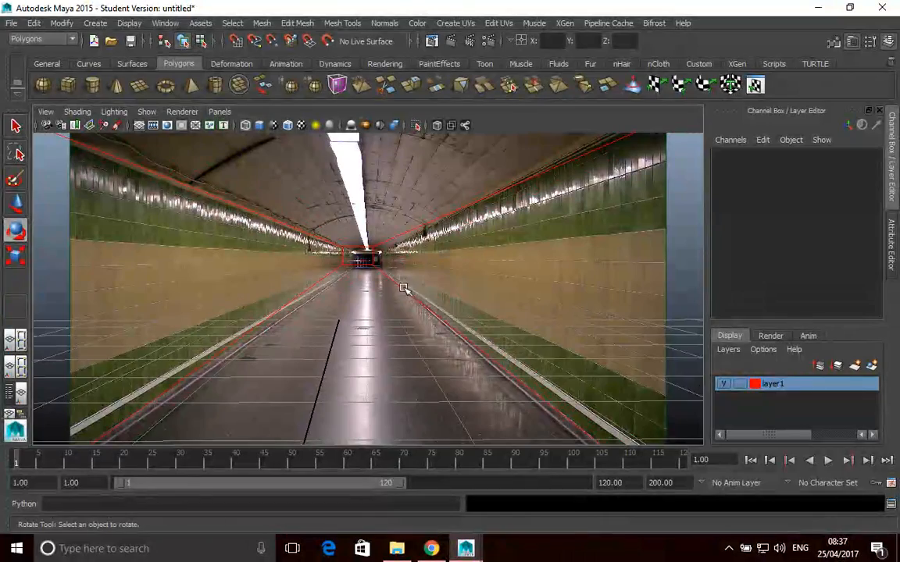
pyautogui.hotkey('ctrl', 'z')
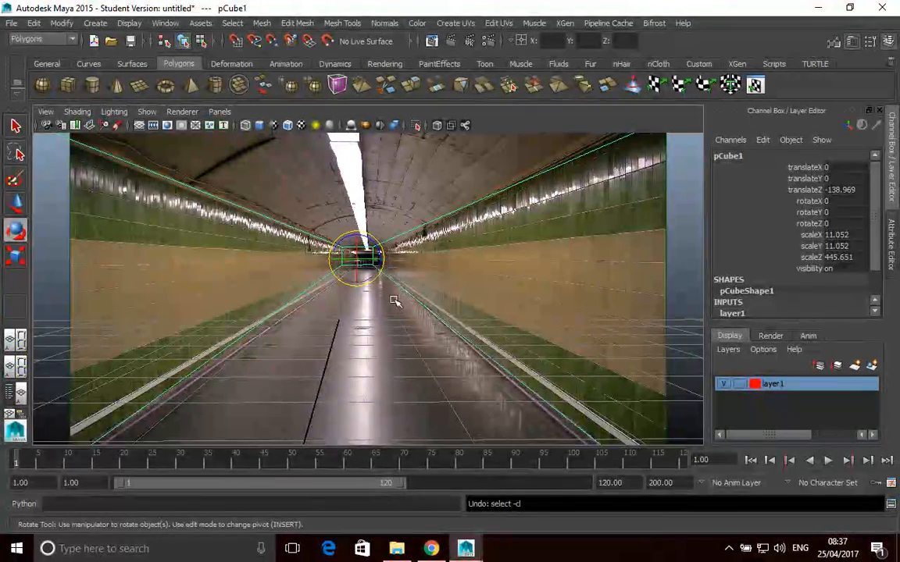
pyautogui.click(389, 304)
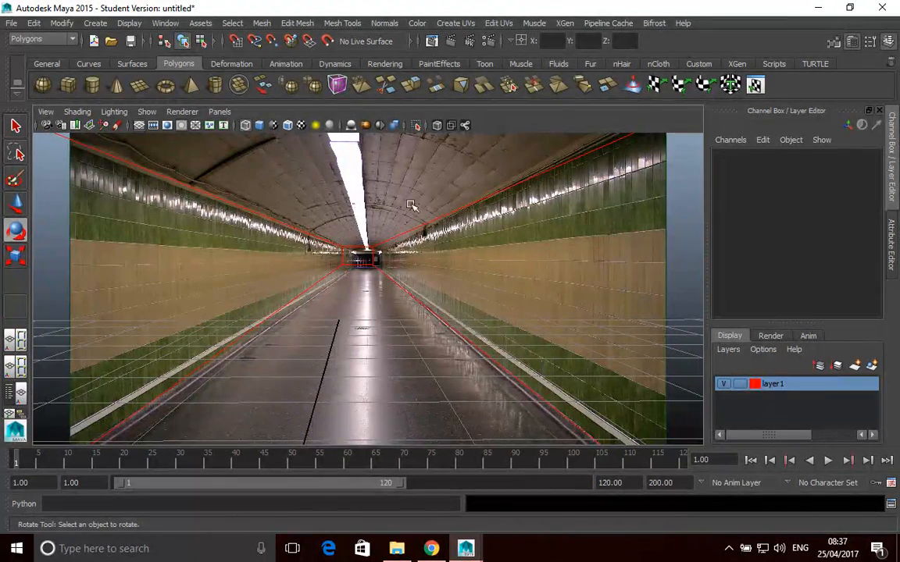
# Set the Tumble Tool's tumble scale to 1 and test it on the projection camera
pyautogui.click(46, 113)
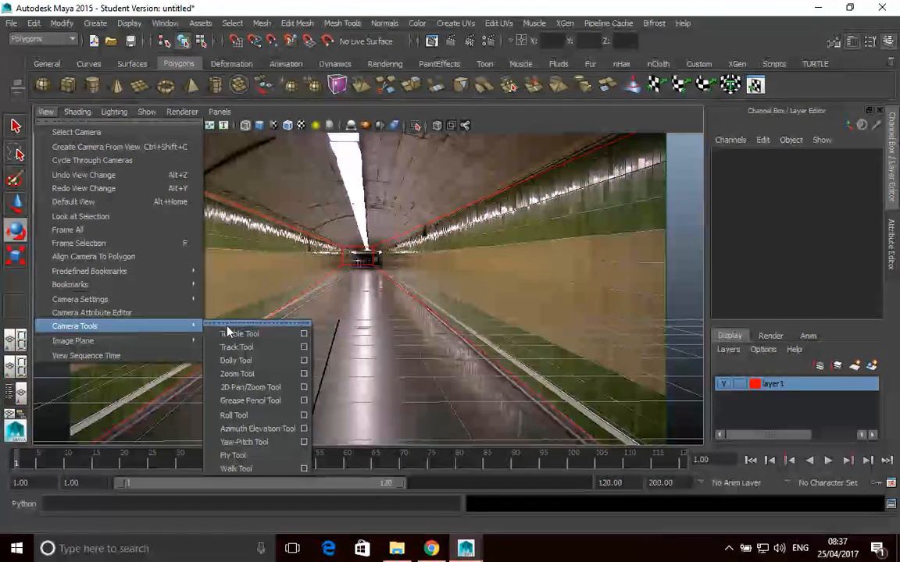
pyautogui.click(303, 334)
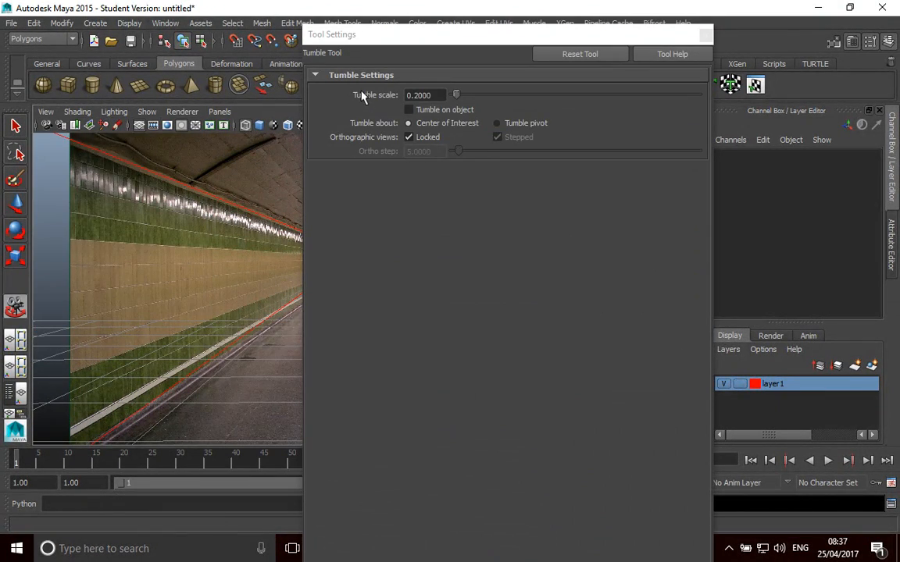
pyautogui.moveTo(435, 94); pyautogui.dragTo(397, 95)
pyautogui.write('1')
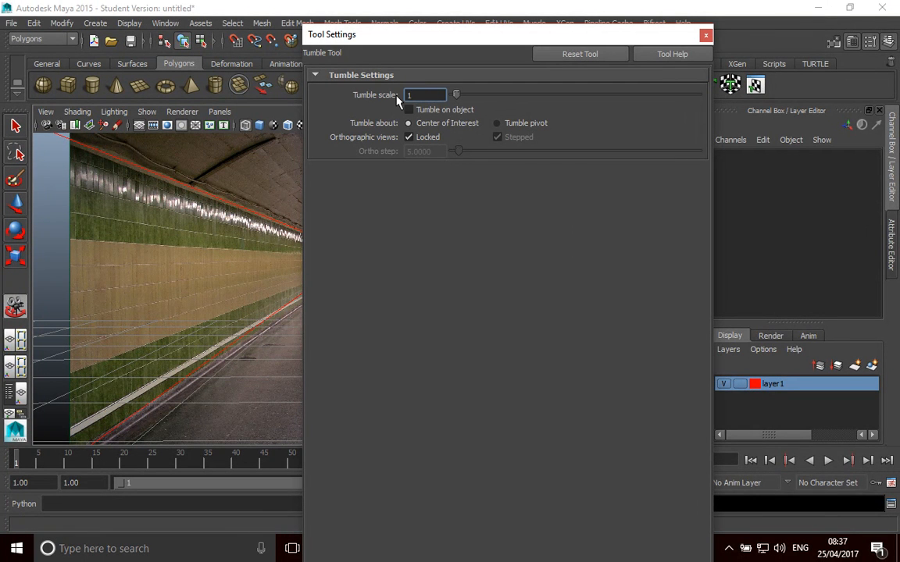
pyautogui.press('Return')
pyautogui.moveTo(646, 40); pyautogui.dragTo(898, 30)
pyautogui.moveTo(355, 301)
pyautogui.mouseDown()
pyautogui.moveTo(363, 311)
pyautogui.moveTo(354, 301)
pyautogui.mouseUp()
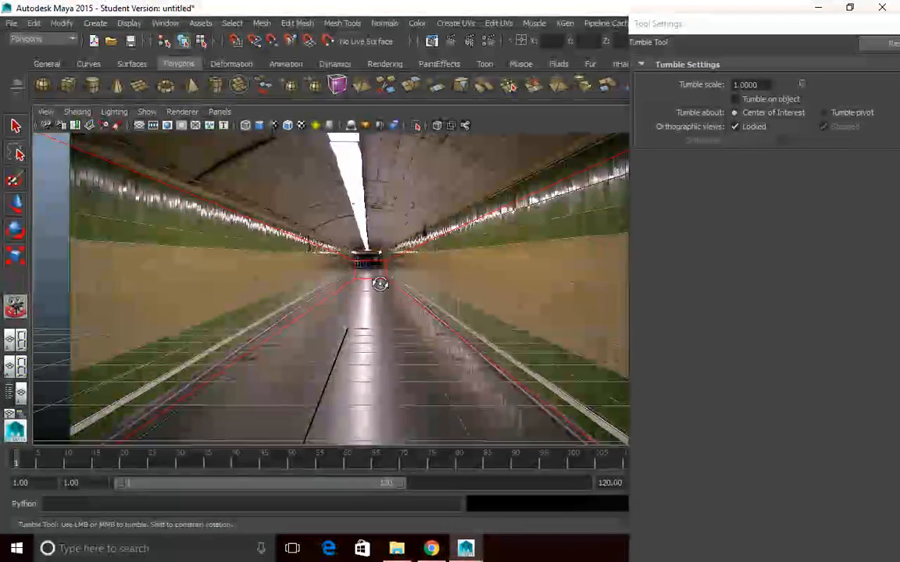
# Set the Tumble Tool's tumble scale to 0.2 and close its settings
pyautogui.doubleClick(768, 86)
pyautogui.write('0.2')
pyautogui.press('Return')
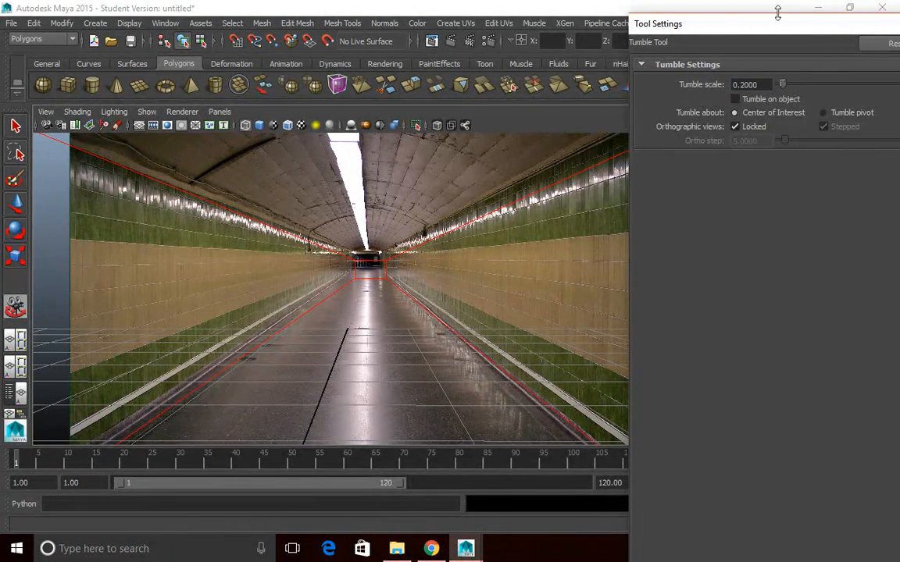
pyautogui.moveTo(816, 28); pyautogui.dragTo(715, 56)
pyautogui.click(834, 62)
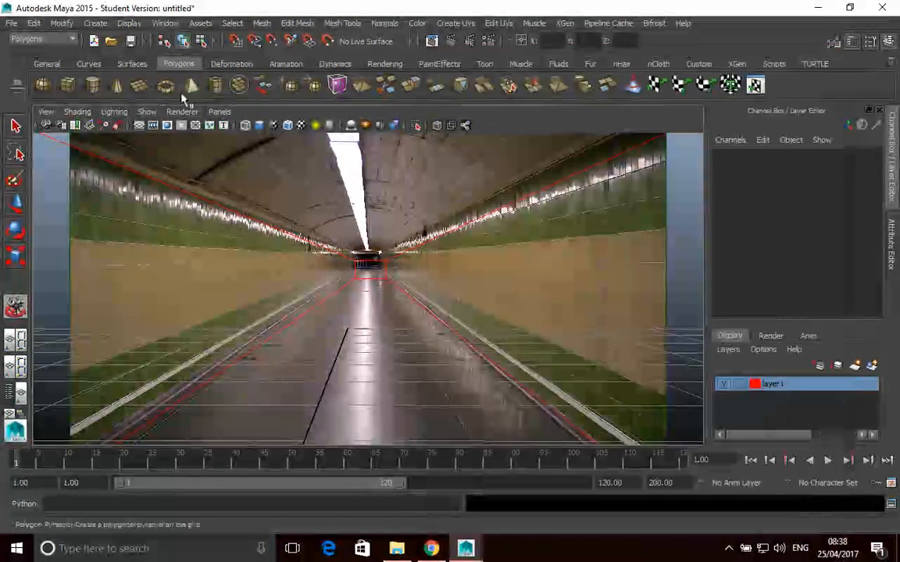
# Check the Track Tool's track scale and close its settings without changing it
pyautogui.click(46, 112)
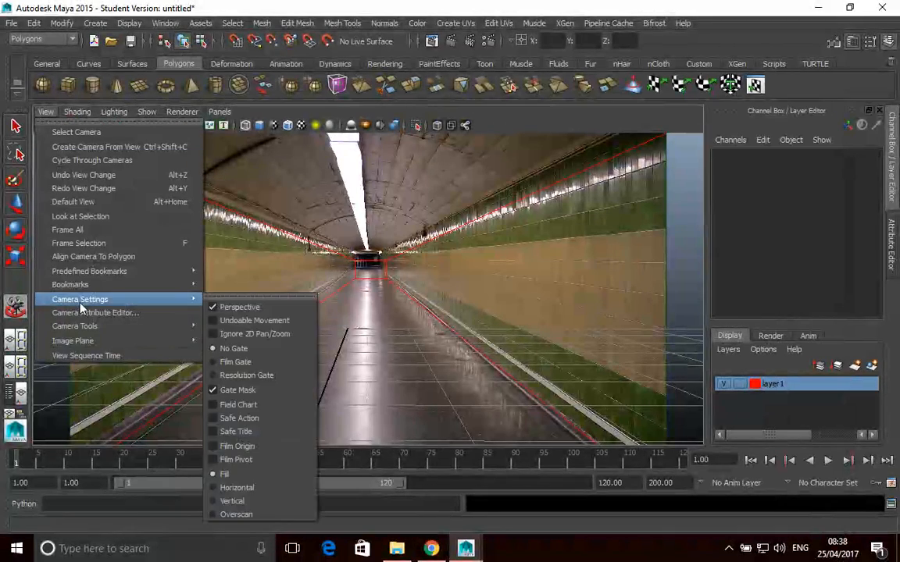
pyautogui.moveTo(133, 327)
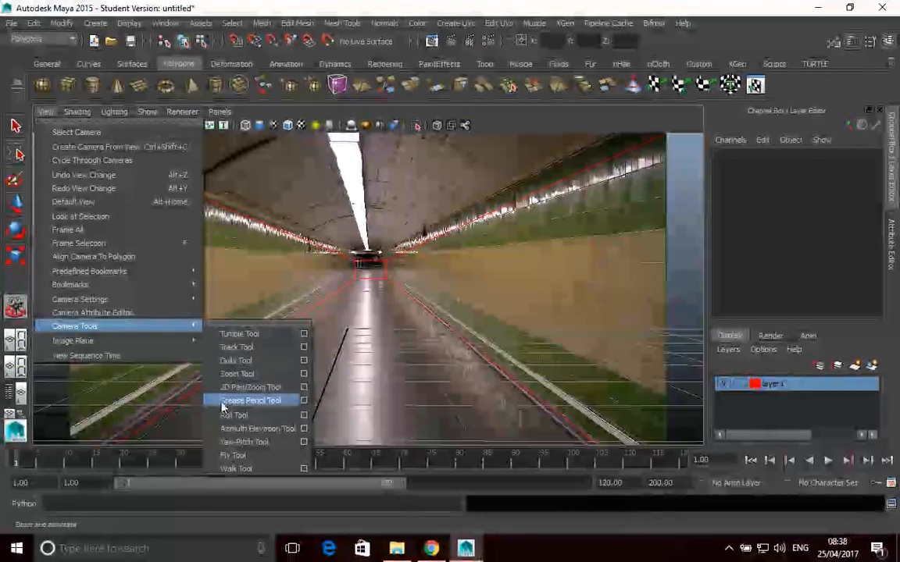
pyautogui.click(304, 347)
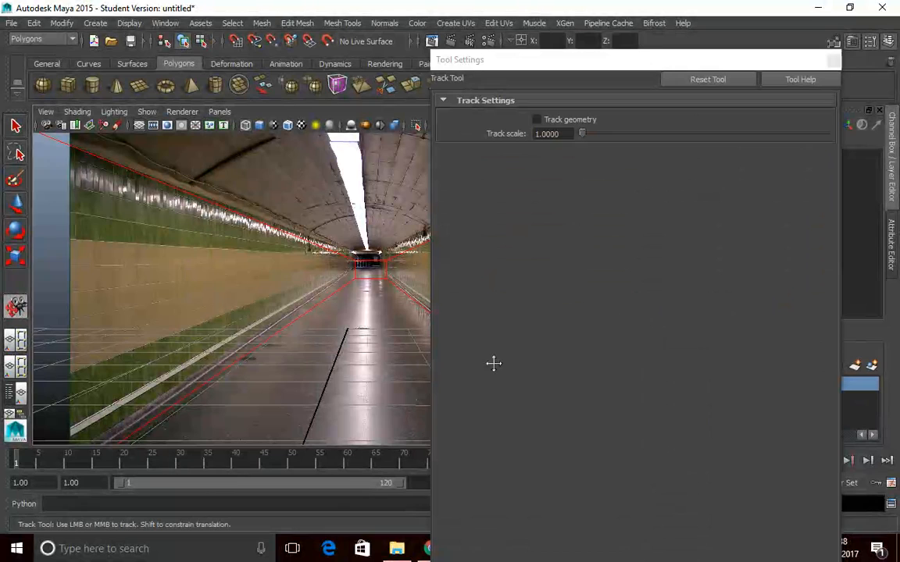
pyautogui.click(542, 133)
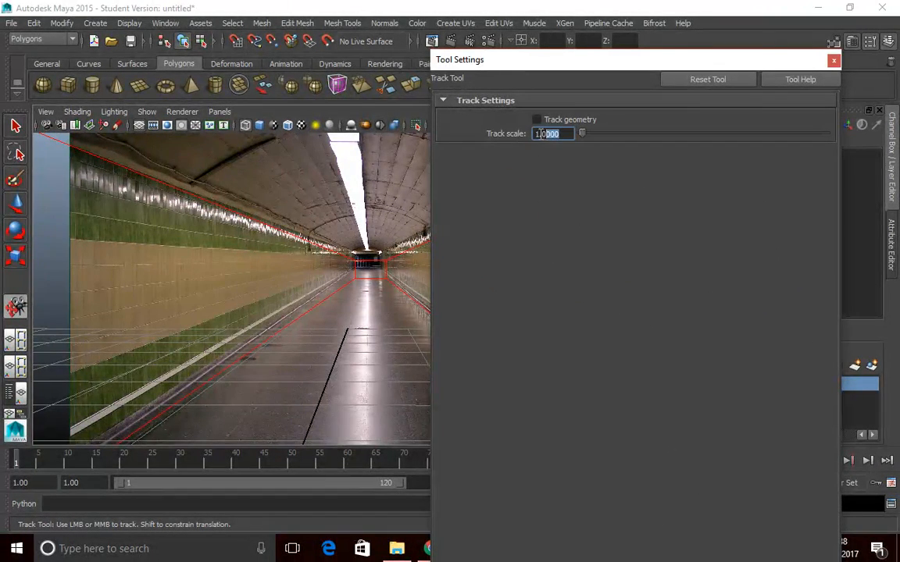
pyautogui.click(833, 60)
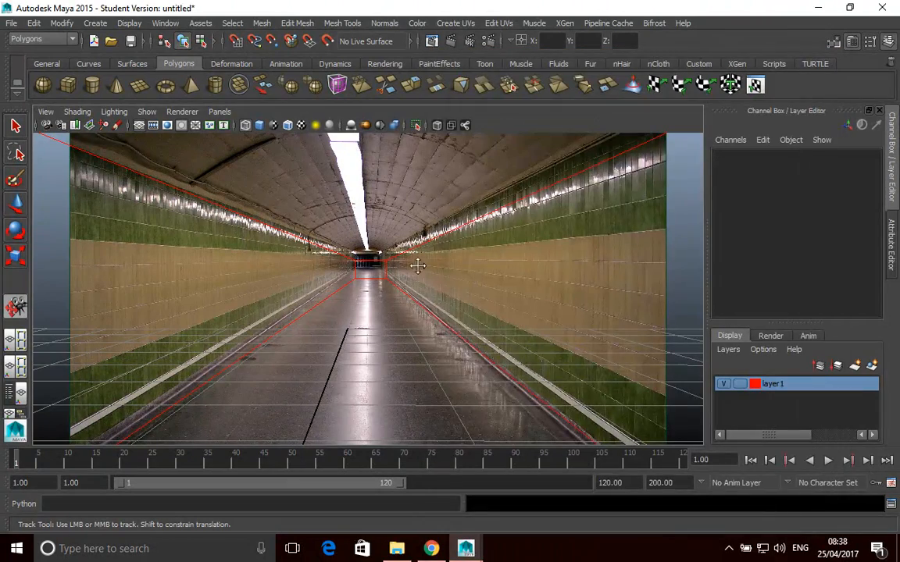
# Tumble and track the projection camera to realign the box's far end with the tunnel's distant exit
pyautogui.keyDown('alt'); pyautogui.moveTo(380, 278); pyautogui.dragTo(378, 281); pyautogui.keyUp('alt')
pyautogui.keyDown('alt'); pyautogui.moveTo(377, 281); pyautogui.dragTo(376, 283, button='middle'); pyautogui.keyUp('alt')
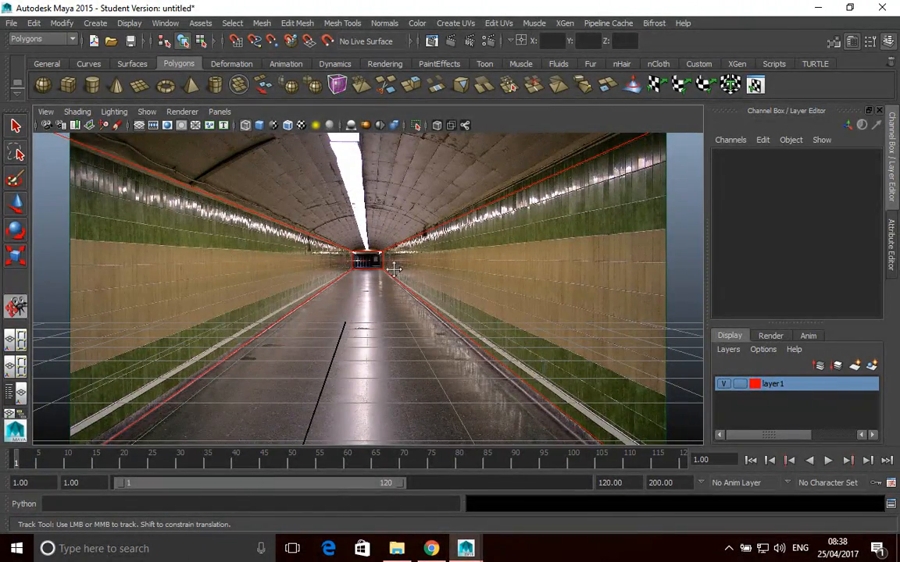
pyautogui.keyDown('alt'); pyautogui.moveTo(416, 296); pyautogui.dragTo(335, 269); pyautogui.keyUp('alt')
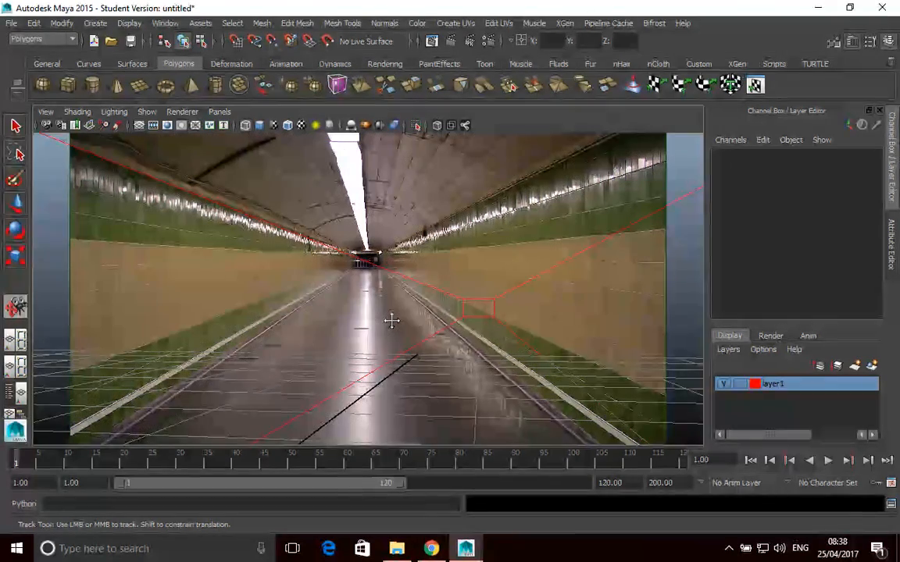
pyautogui.keyDown('alt'); pyautogui.moveTo(382, 327); pyautogui.dragTo(471, 356); pyautogui.keyUp('alt')
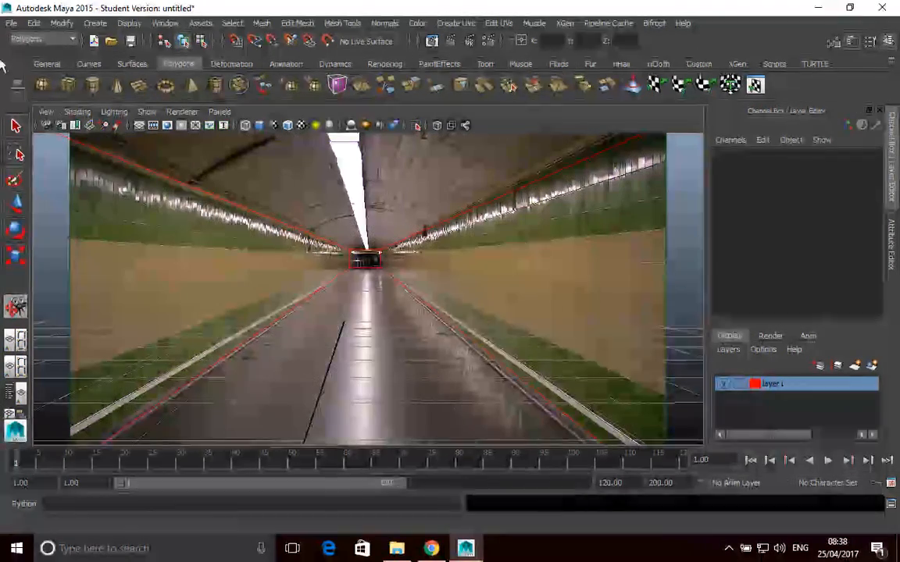
# Enable Undoable Movement for the projection camera, and test it by tumbling the view and undoing the movement
pyautogui.click(46, 112)
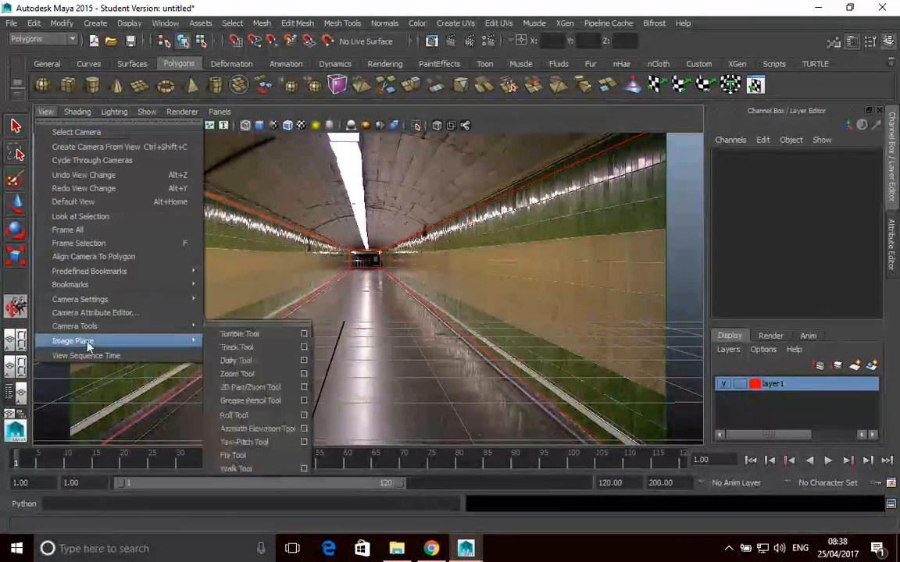
pyautogui.moveTo(195, 301)
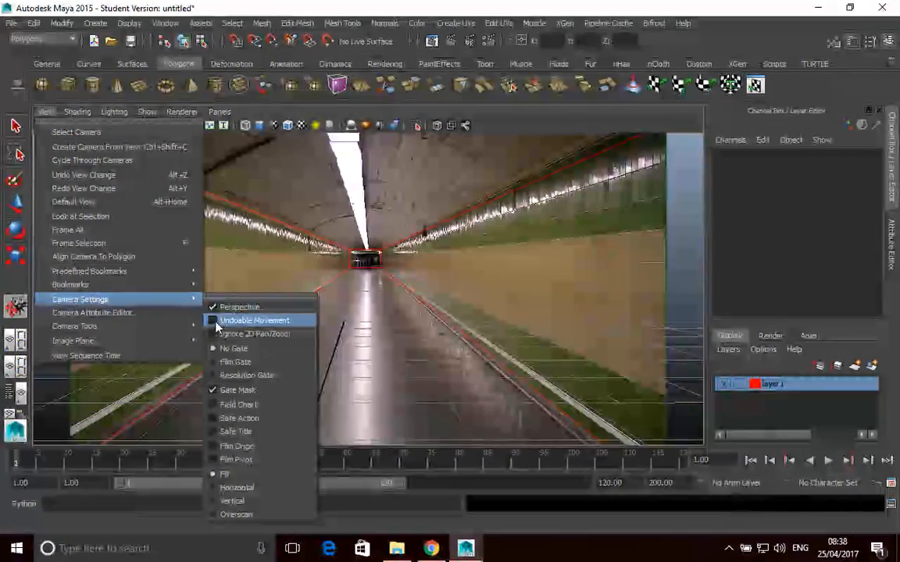
pyautogui.click(215, 326)
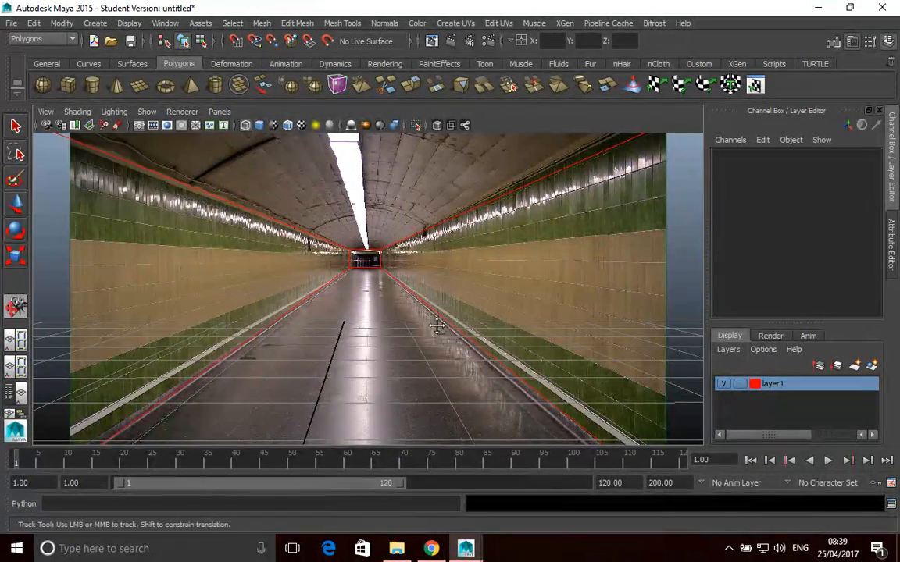
pyautogui.keyDown('alt'); pyautogui.moveTo(413, 323); pyautogui.dragTo(389, 349); pyautogui.keyUp('alt')
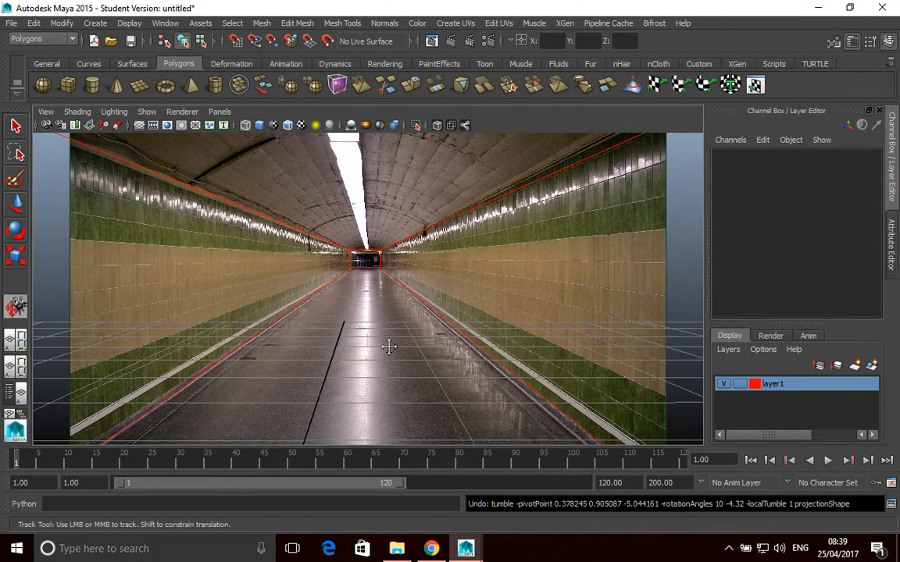
# Fine-tune the projection camera's rotation and position so the box's lower edges follow the tunnel's floor edges
pyautogui.keyDown('alt'); pyautogui.moveTo(386, 287); pyautogui.dragTo(385, 291); pyautogui.keyUp('alt')
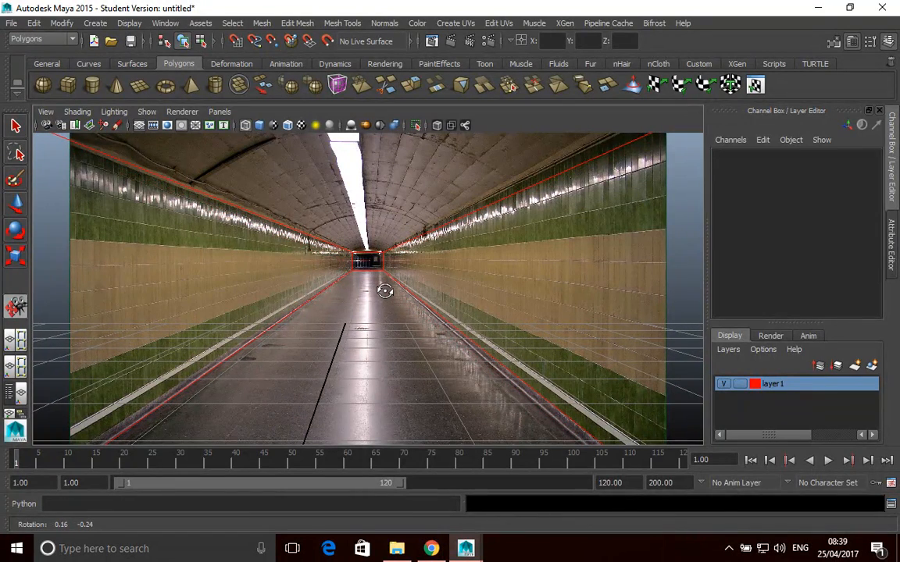
pyautogui.keyDown('alt'); pyautogui.moveTo(384, 291); pyautogui.dragTo(381, 293, button='middle'); pyautogui.keyUp('alt')
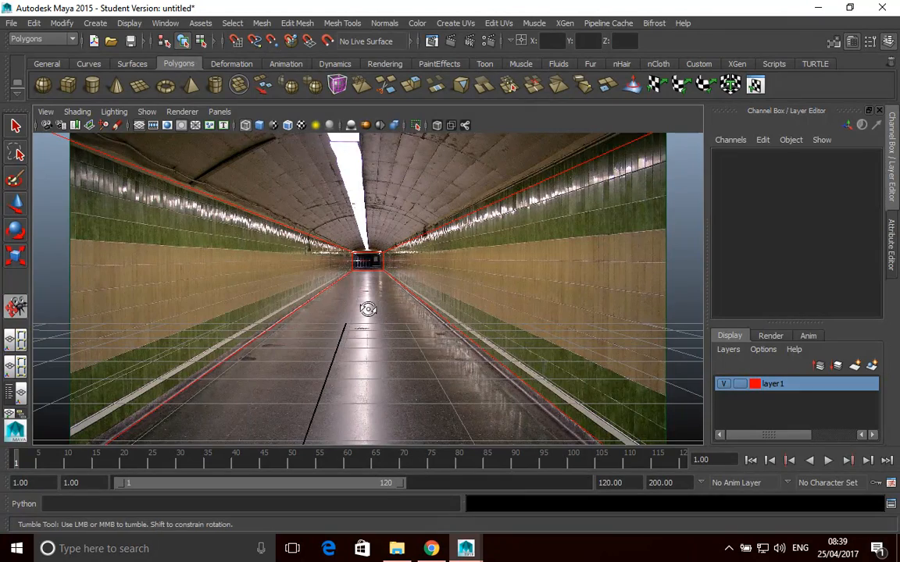
pyautogui.keyDown('alt'); pyautogui.moveTo(368, 309); pyautogui.dragTo(361, 336, button='middle'); pyautogui.keyUp('alt')
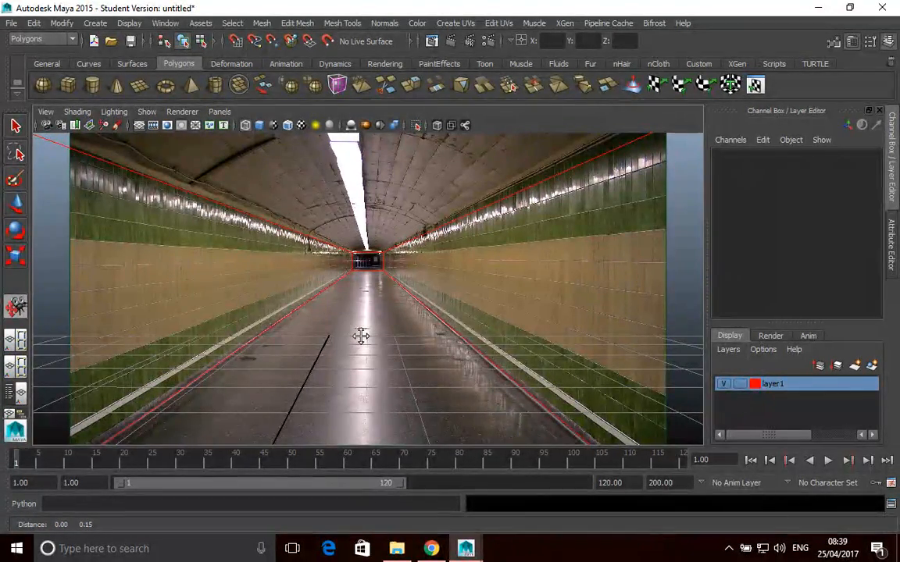
pyautogui.keyDown('alt'); pyautogui.moveTo(361, 336); pyautogui.dragTo(358, 337, button='middle'); pyautogui.keyUp('alt')
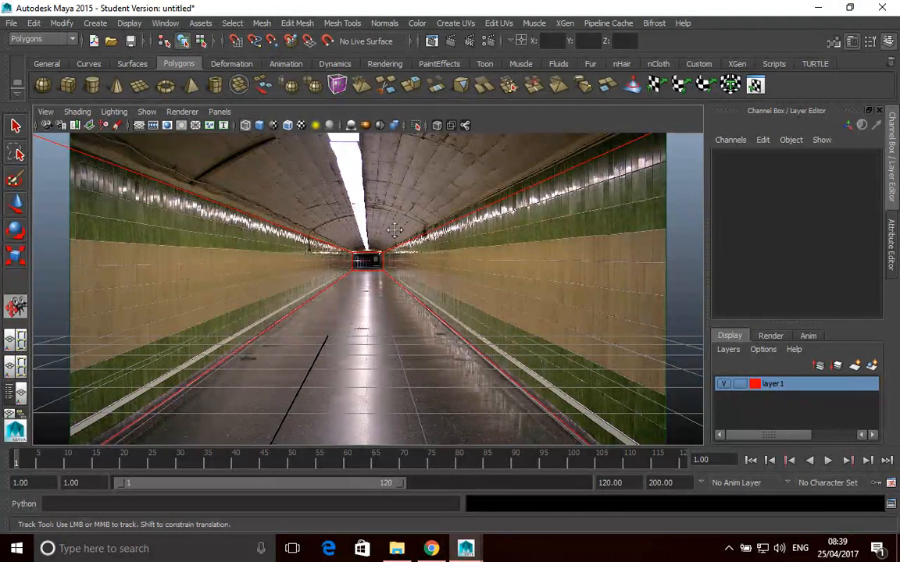
# Select the box through the projection camera and scale it vertically to about 11.45 in Y
pyautogui.press('w')
pyautogui.press('e')
pyautogui.press('r')
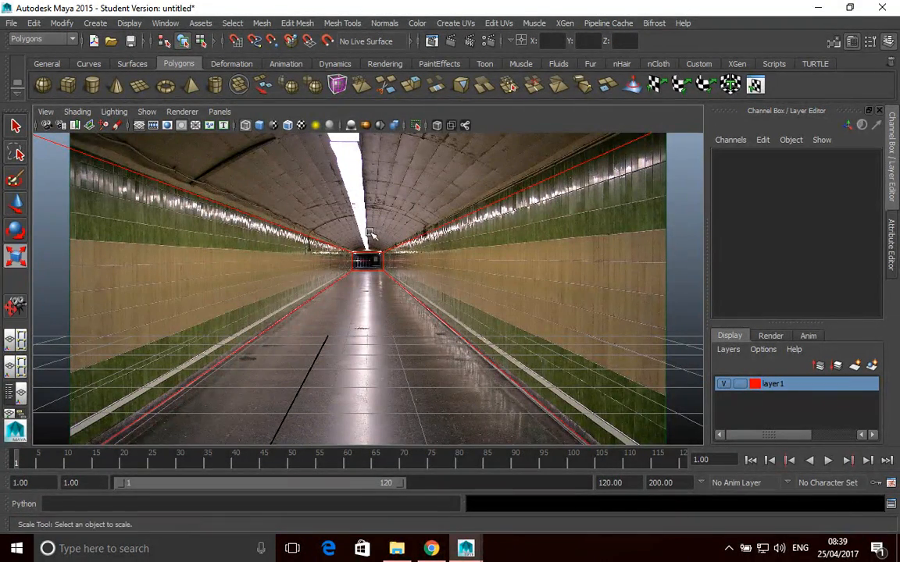
pyautogui.click(480, 211)
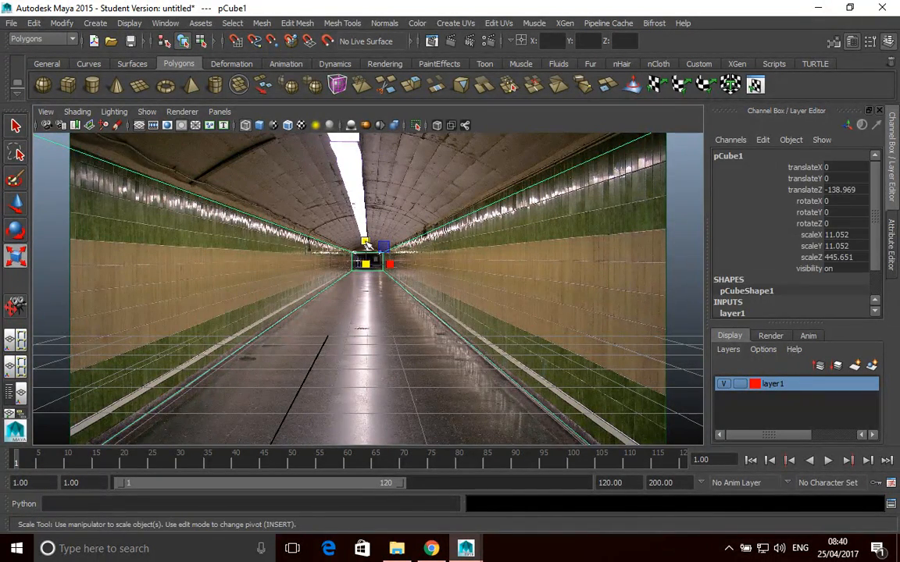
pyautogui.moveTo(365, 244); pyautogui.dragTo(368, 240)
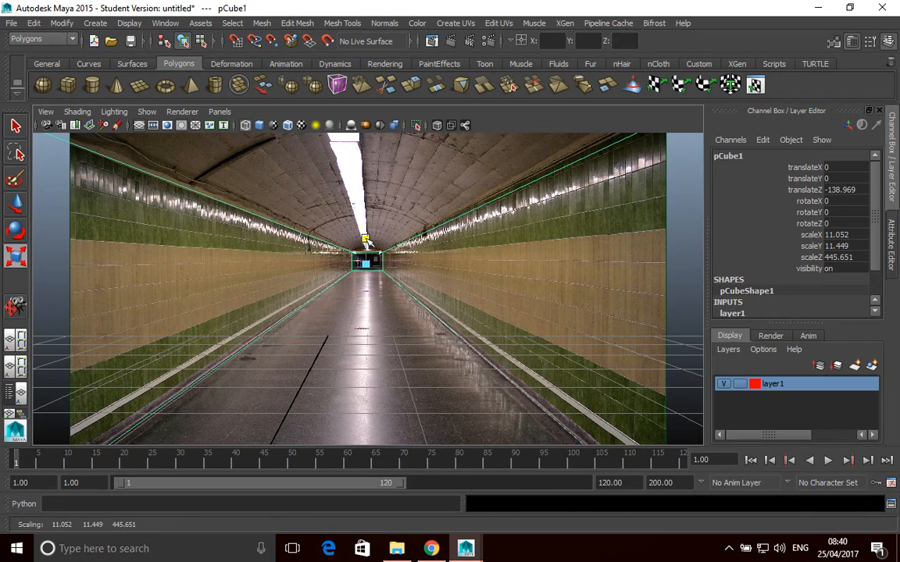
# Try scaling the box vertically through the projection camera and again in the perspective view, undoing each scale
pyautogui.moveTo(367, 242); pyautogui.dragTo(368, 235)
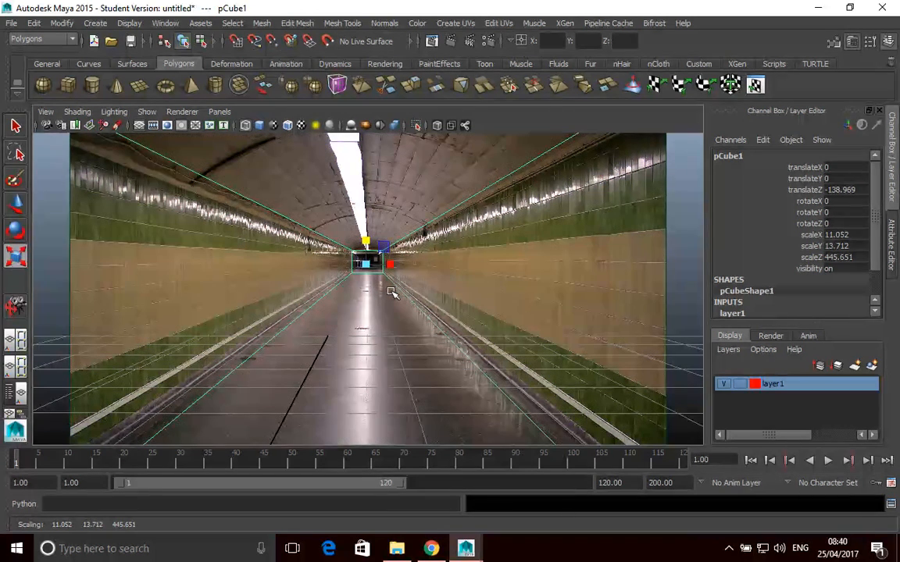
pyautogui.hotkey('ctrl', 'z')
pyautogui.click(220, 112)
pyautogui.moveTo(248, 129)
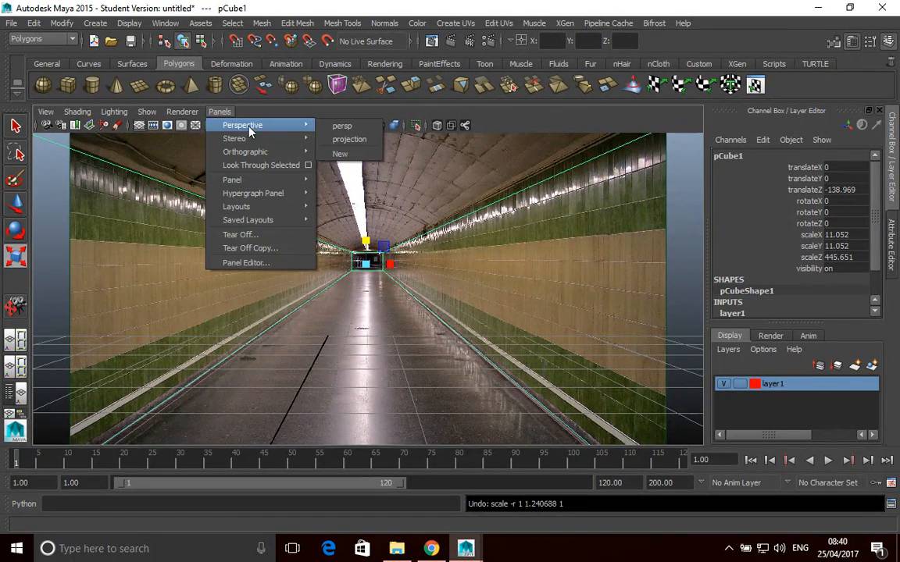
pyautogui.click(337, 127)
pyautogui.scroll(-4, 584, 334)
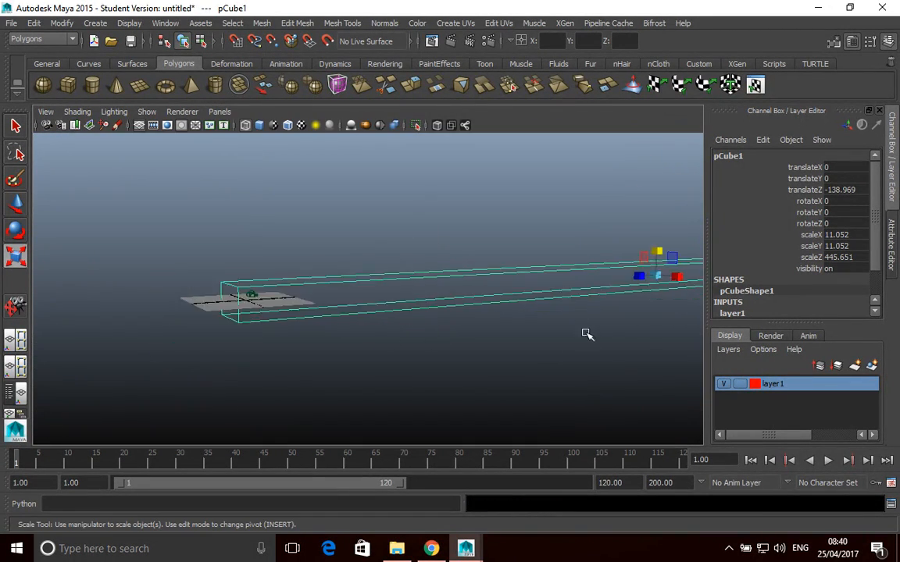
pyautogui.scroll(1, 606, 321)
pyautogui.keyDown('alt'); pyautogui.moveTo(637, 316); pyautogui.dragTo(484, 315, button='middle'); pyautogui.keyUp('alt')
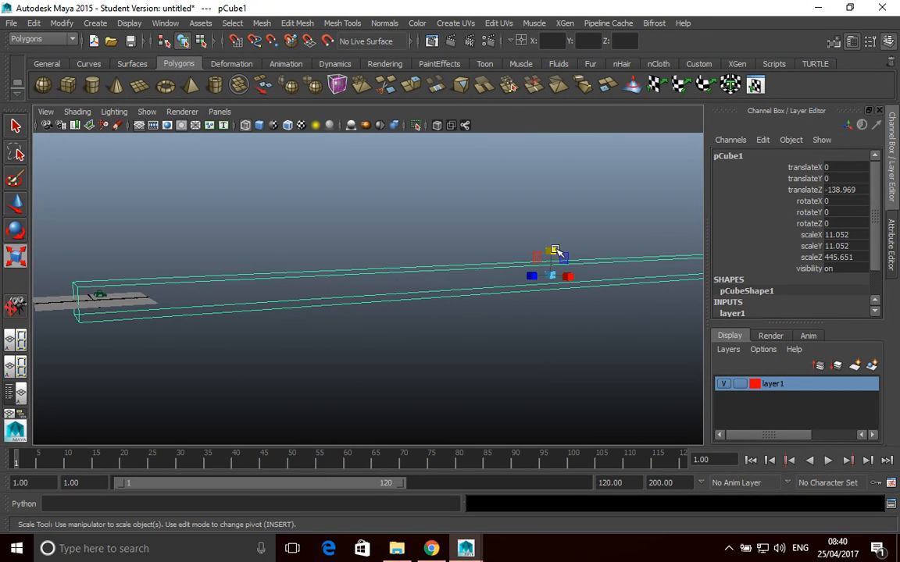
pyautogui.moveTo(550, 249)
pyautogui.mouseDown()
pyautogui.moveTo(548, 233)
pyautogui.moveTo(551, 252)
pyautogui.mouseUp()
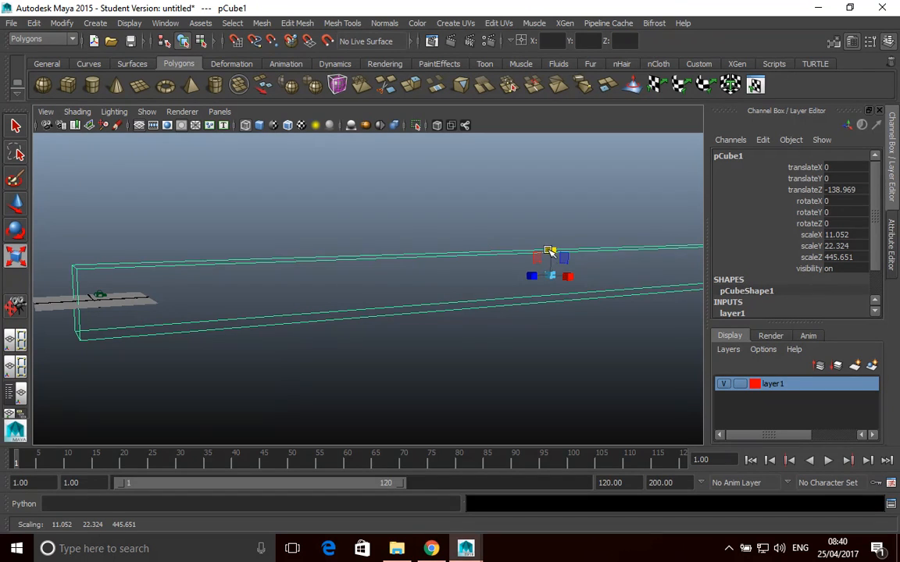
pyautogui.hotkey('ctrl', 'z')
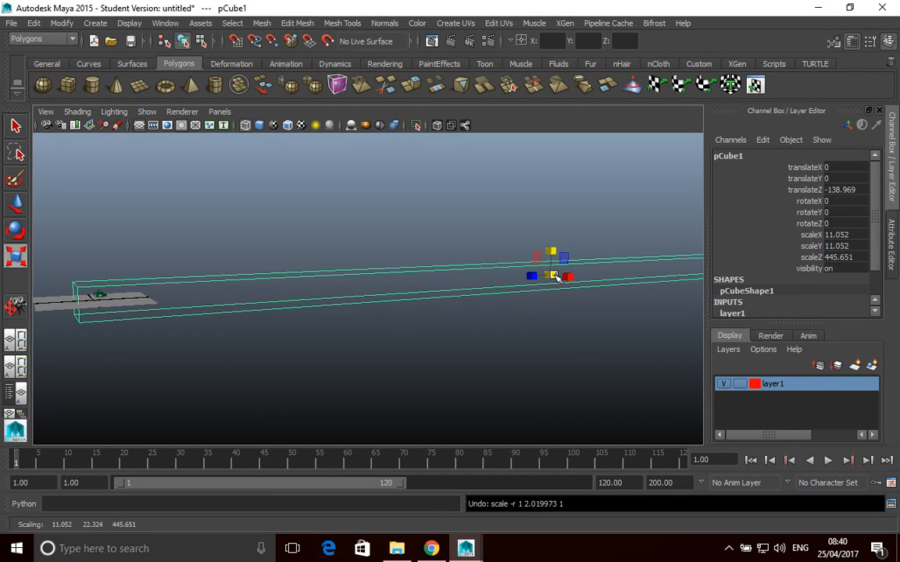
# Try shifting the box's pivot slightly upward in Y with the Move tool's pivot editing mode
pyautogui.click(15, 203)
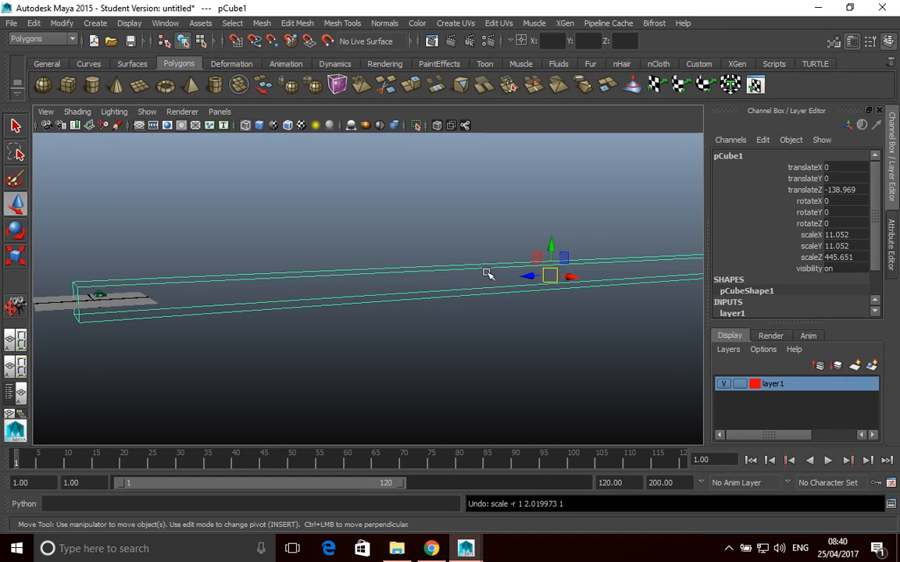
pyautogui.click(271, 41)
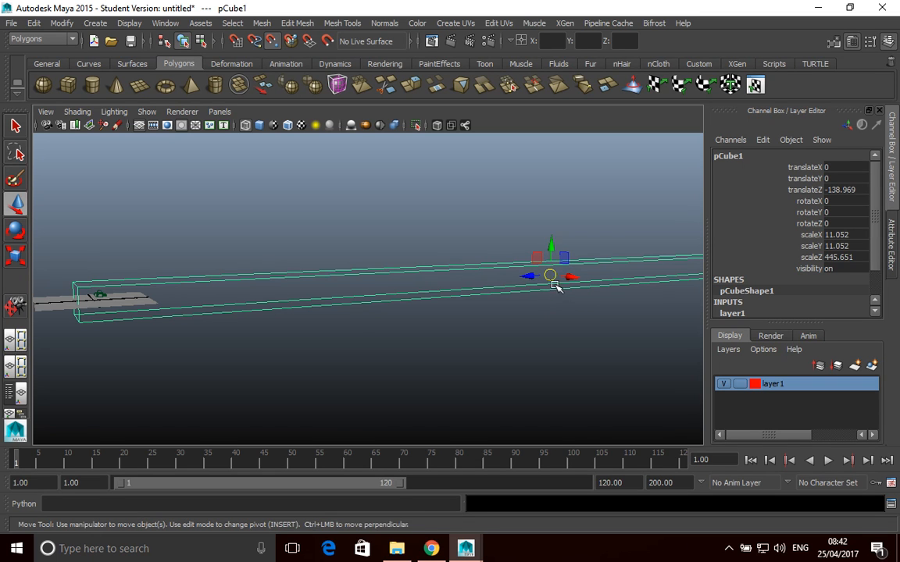
pyautogui.press('Insert')
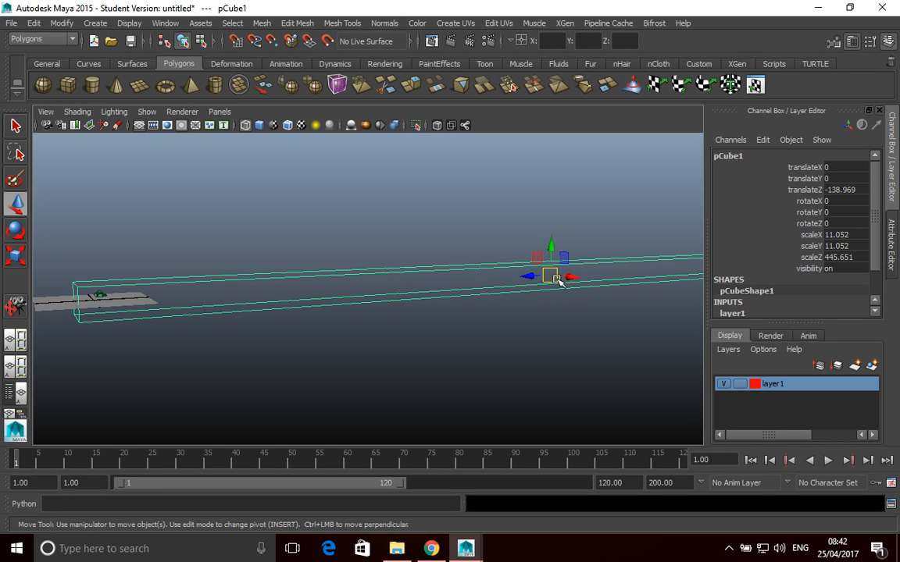
pyautogui.press('Insert')
pyautogui.moveTo(551, 257); pyautogui.dragTo(550, 263)
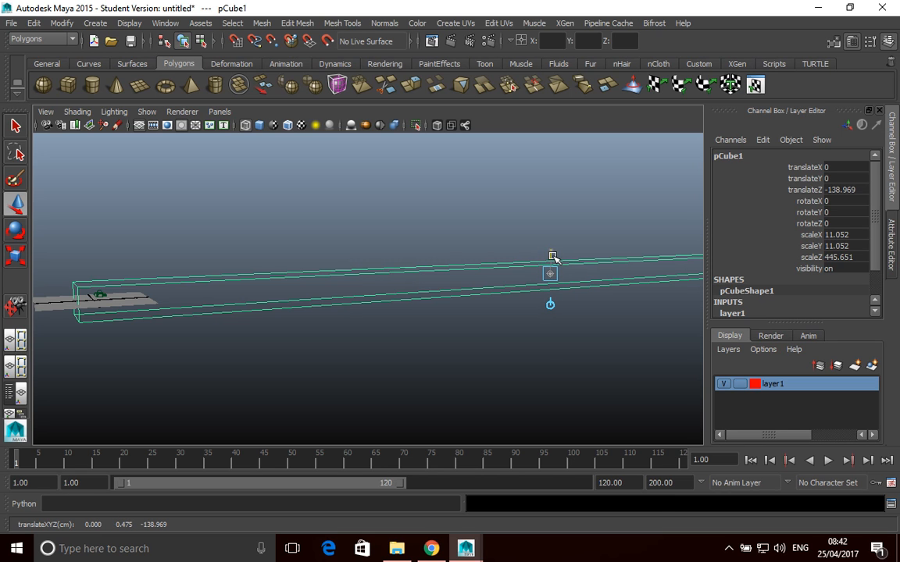
pyautogui.press('Insert')
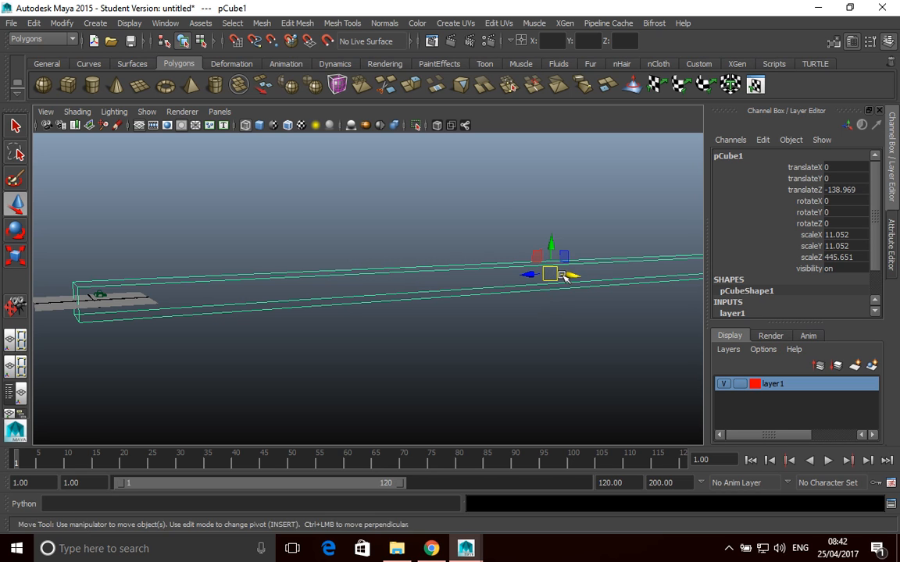
# Turn on point snapping and snap the box's pivot vertically to the height of its upper edge
pyautogui.click(273, 42)
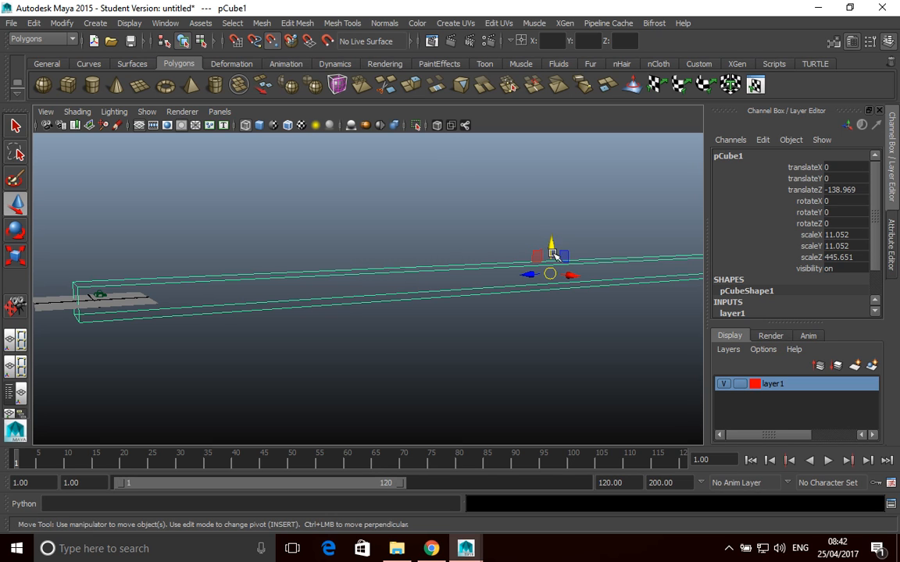
pyautogui.press('Insert')
pyautogui.moveTo(552, 259); pyautogui.dragTo(80, 290)
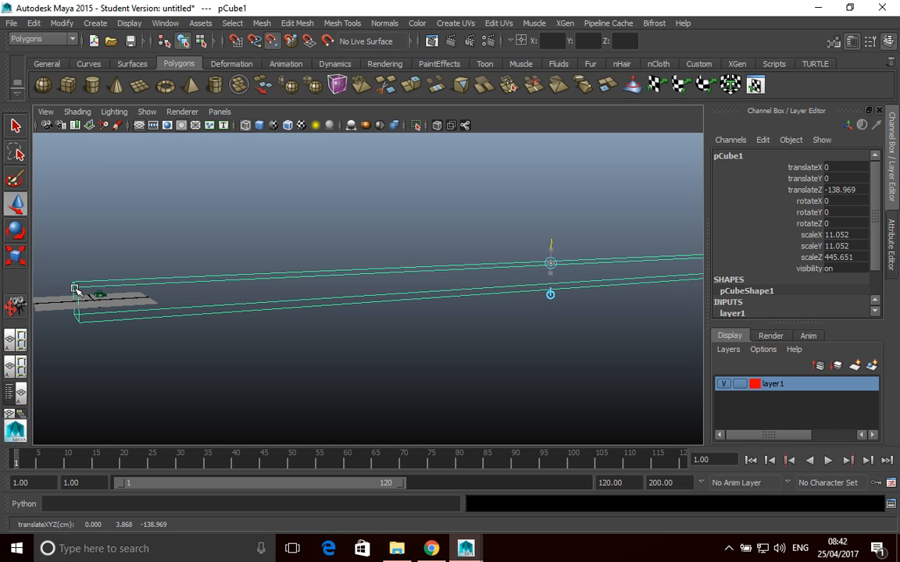
pyautogui.press('Insert')
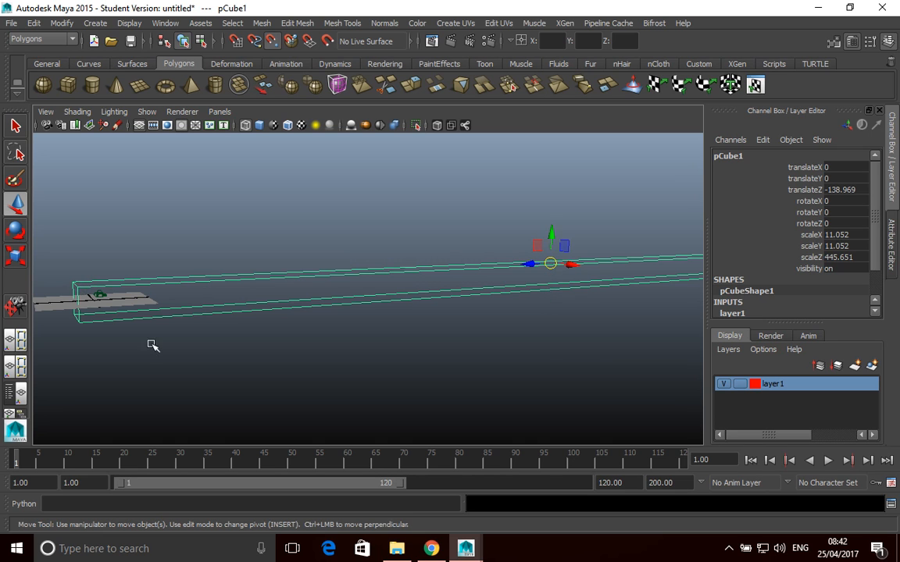
# Look through the projection camera, try scaling the box to about 12.33 in Y from its upper pivot, and undo the scale
pyautogui.keyDown('alt'); pyautogui.moveTo(594, 363); pyautogui.dragTo(533, 359); pyautogui.keyUp('alt')
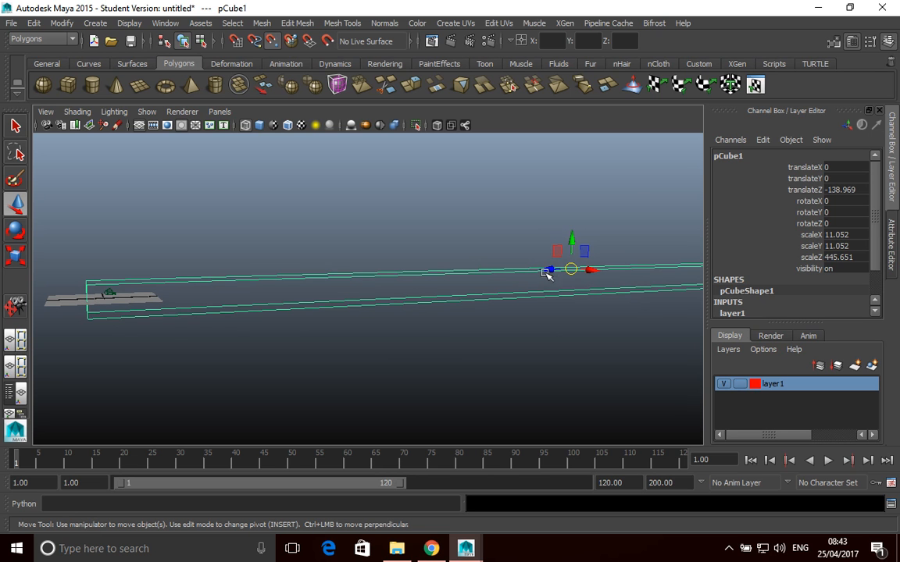
pyautogui.press('space')
pyautogui.press('space')
pyautogui.click(219, 112)
pyautogui.moveTo(256, 130)
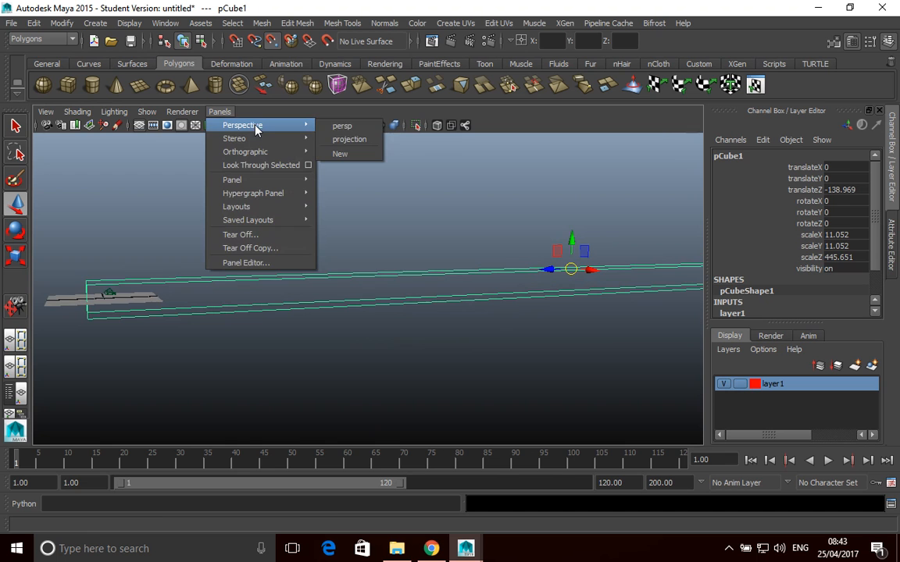
pyautogui.click(349, 139)
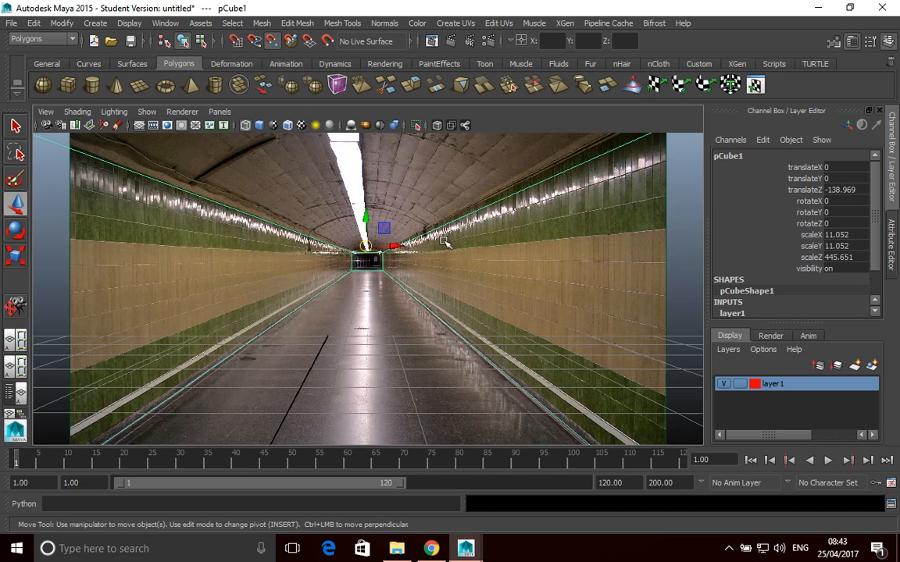
pyautogui.click(16, 251)
pyautogui.moveTo(369, 223); pyautogui.dragTo(364, 220)
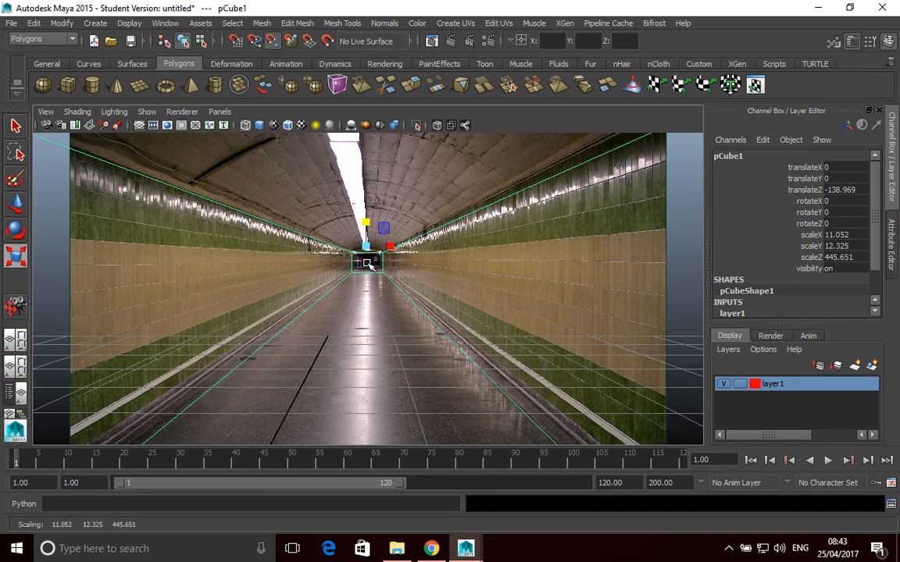
pyautogui.hotkey('ctrl', 'z')
# Return to the perspective view and snap the box's pivot vertically down to the height of its lower edge
pyautogui.click(219, 112)
pyautogui.moveTo(254, 131)
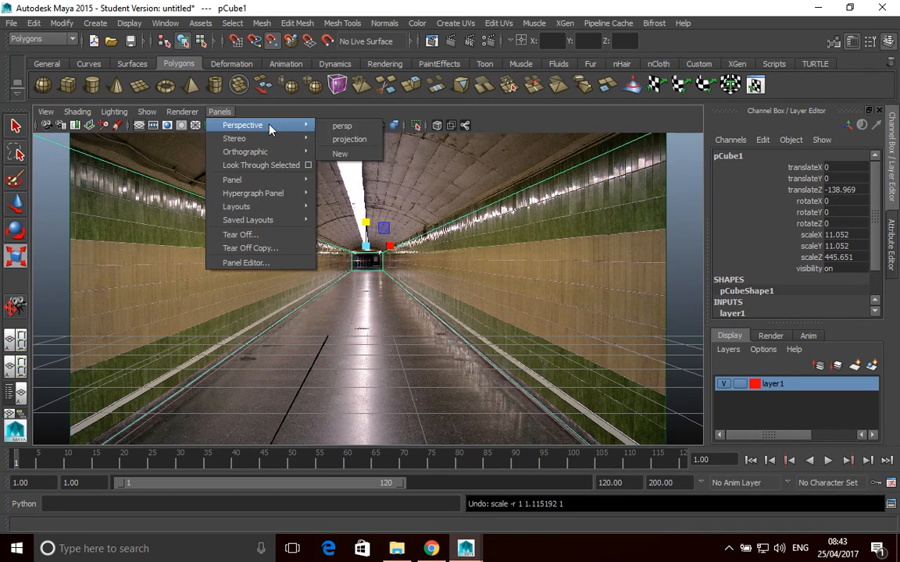
pyautogui.click(356, 139)
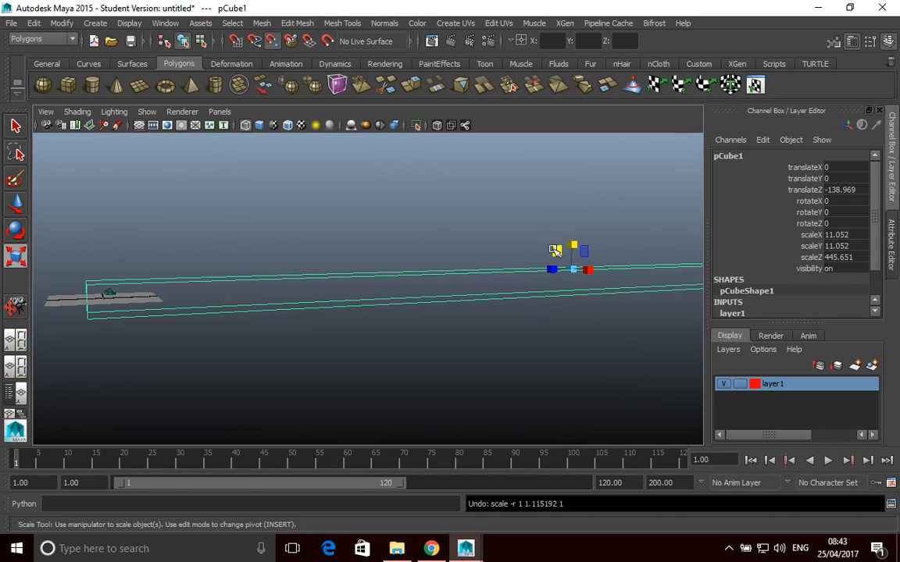
pyautogui.click(24, 207)
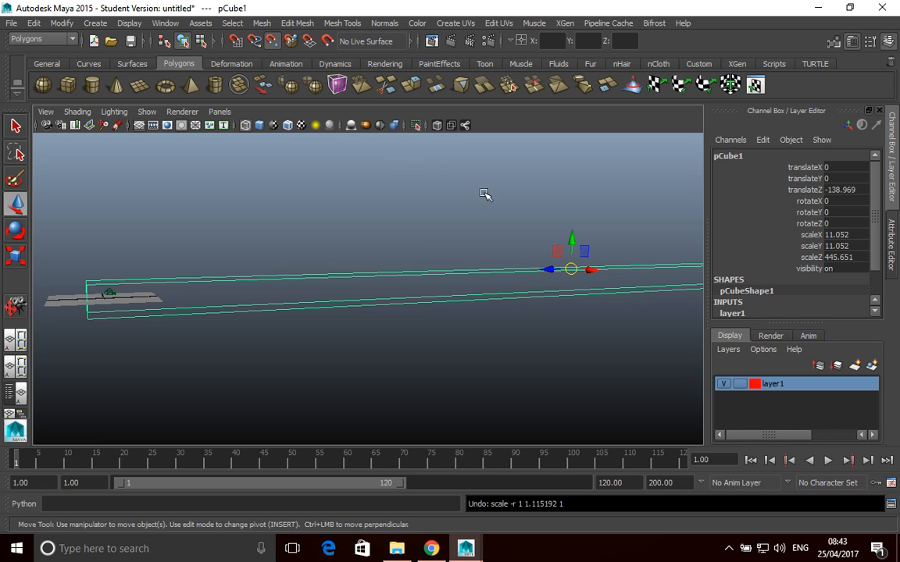
pyautogui.press('Insert')
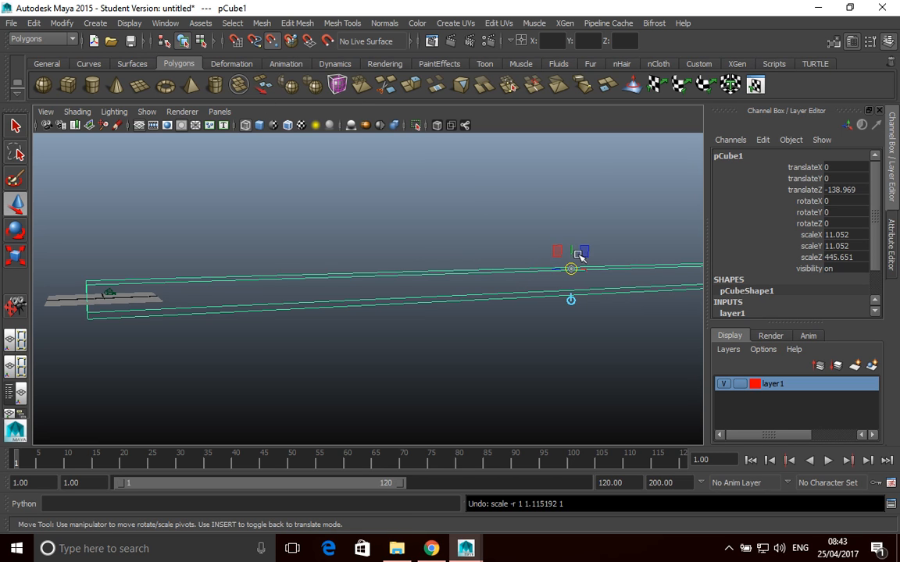
pyautogui.moveTo(575, 251); pyautogui.dragTo(88, 317)
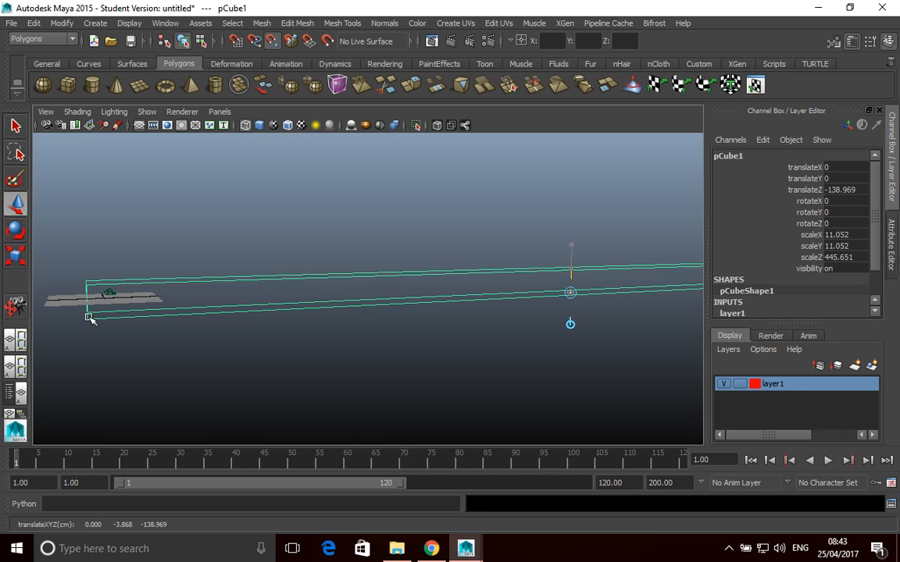
pyautogui.press('Insert')
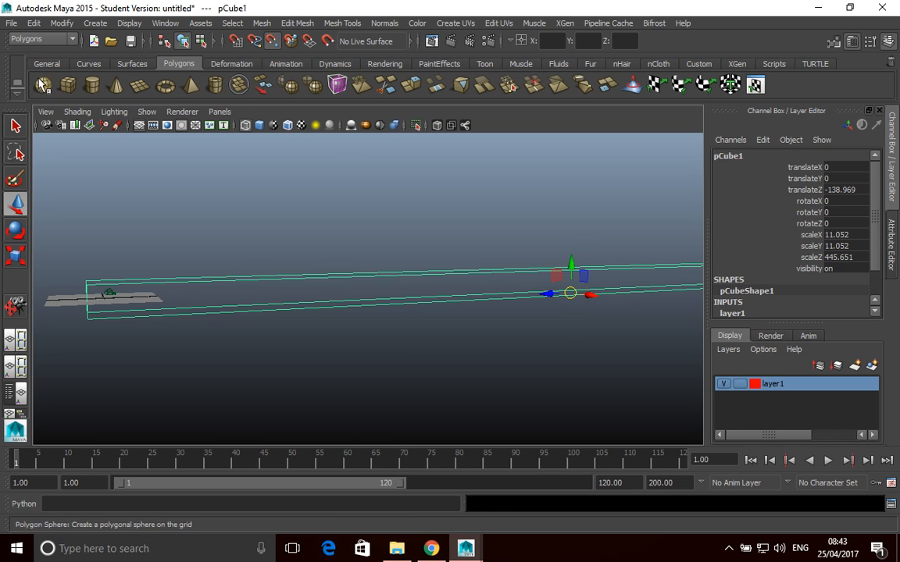
# Test scaling the box vertically from its lower pivot in the perspective view and undo the scale
pyautogui.click(15, 255)
pyautogui.moveTo(574, 268)
pyautogui.mouseDown()
pyautogui.moveTo(573, 242)
pyautogui.moveTo(572, 252)
pyautogui.mouseUp()
pyautogui.hotkey('ctrl', 'z')
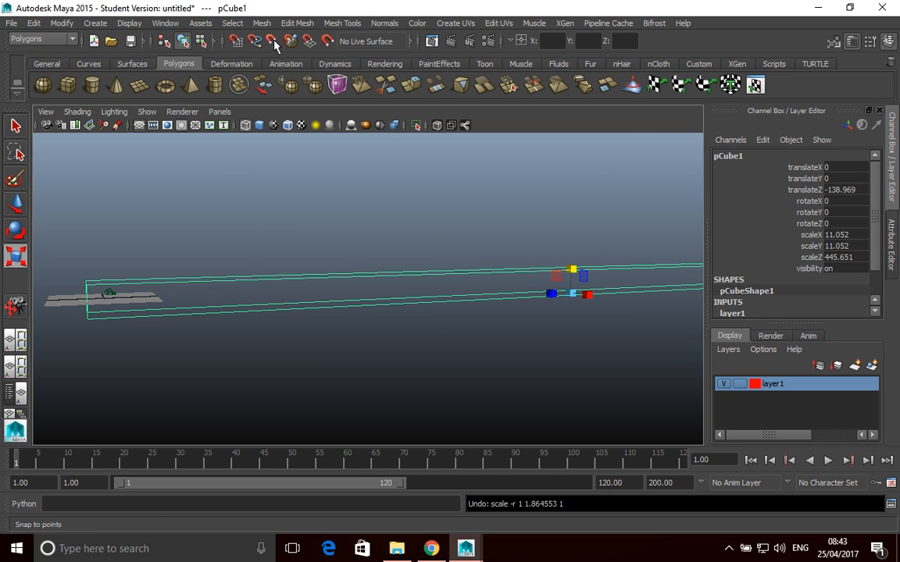
# Look through the projection camera and scale the box to about 11.84 in Y from its lower pivot
pyautogui.press('space')
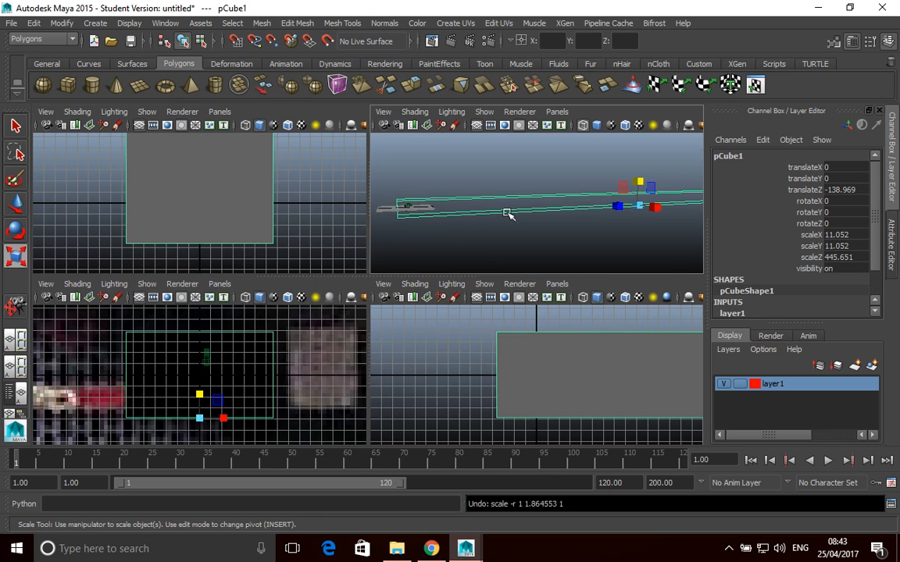
pyautogui.press('space')
pyautogui.click(219, 112)
pyautogui.moveTo(258, 126)
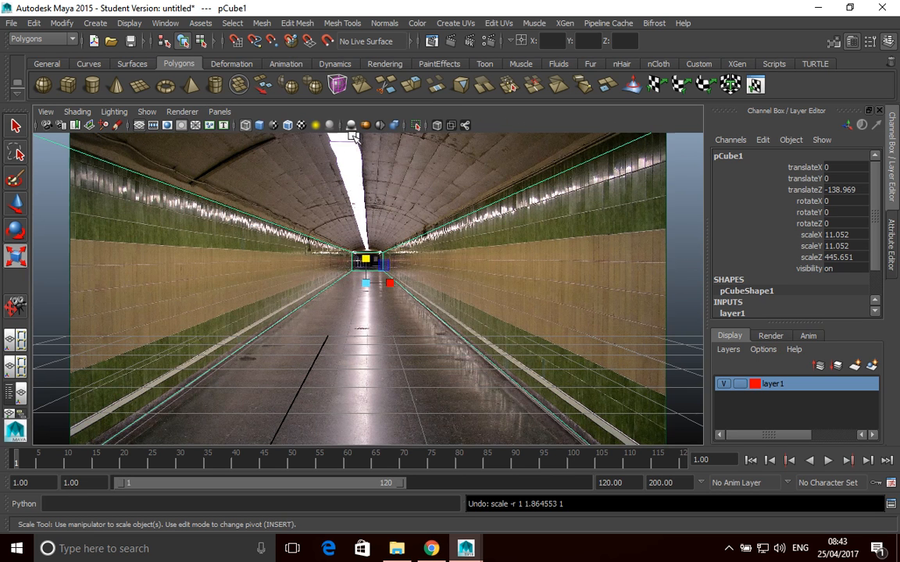
pyautogui.click(347, 125)
pyautogui.moveTo(366, 258); pyautogui.dragTo(365, 256)
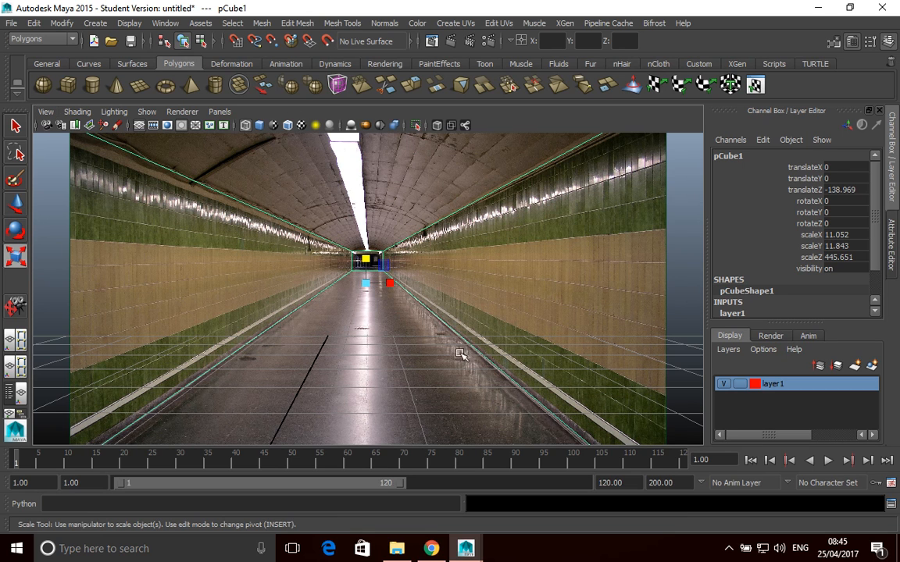
# Select the projection camera and set its focal length to 20 in the camera attributes
pyautogui.click(46, 114)
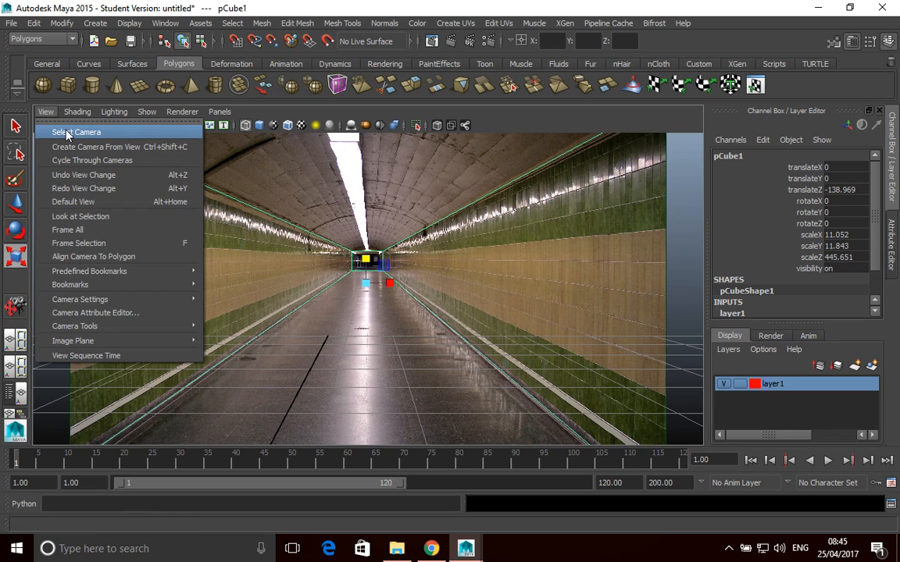
pyautogui.click(67, 134)
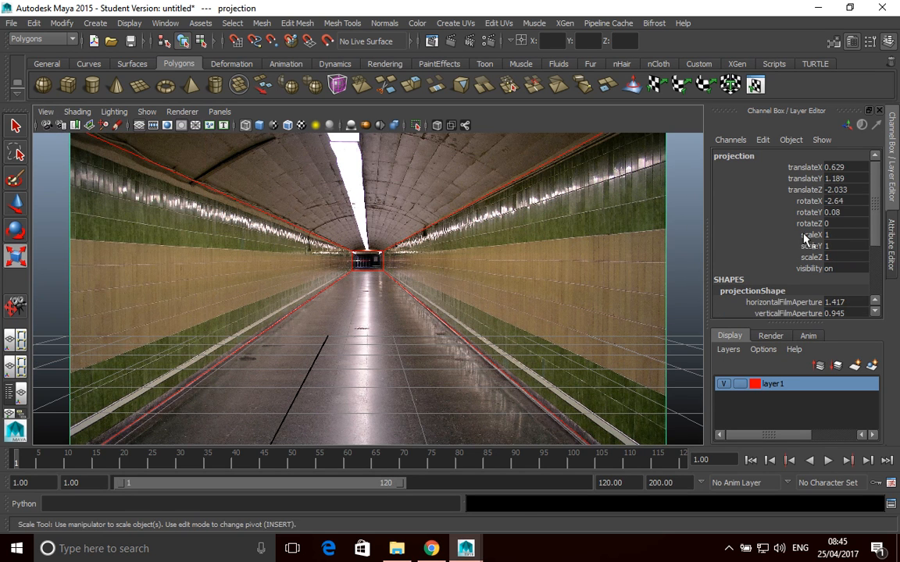
pyautogui.press('r')
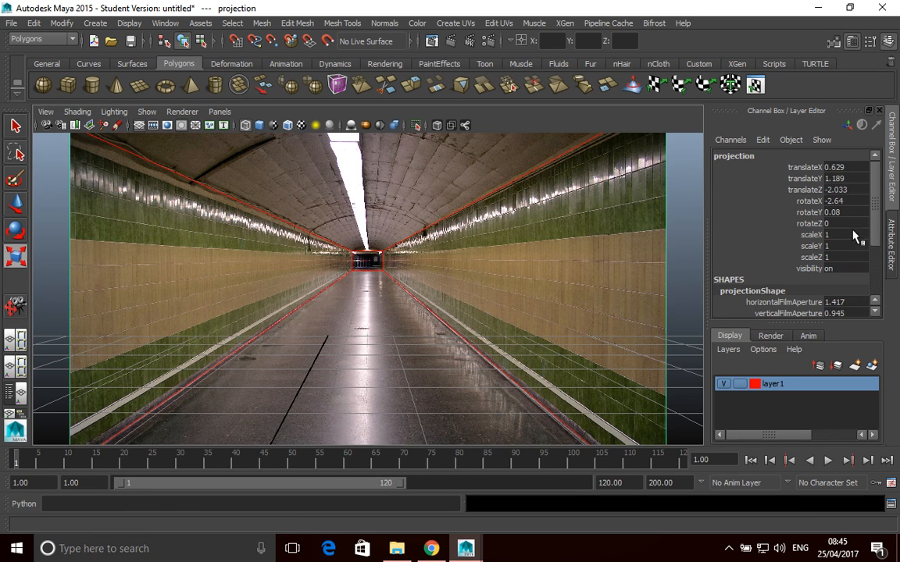
pyautogui.click(891, 228)
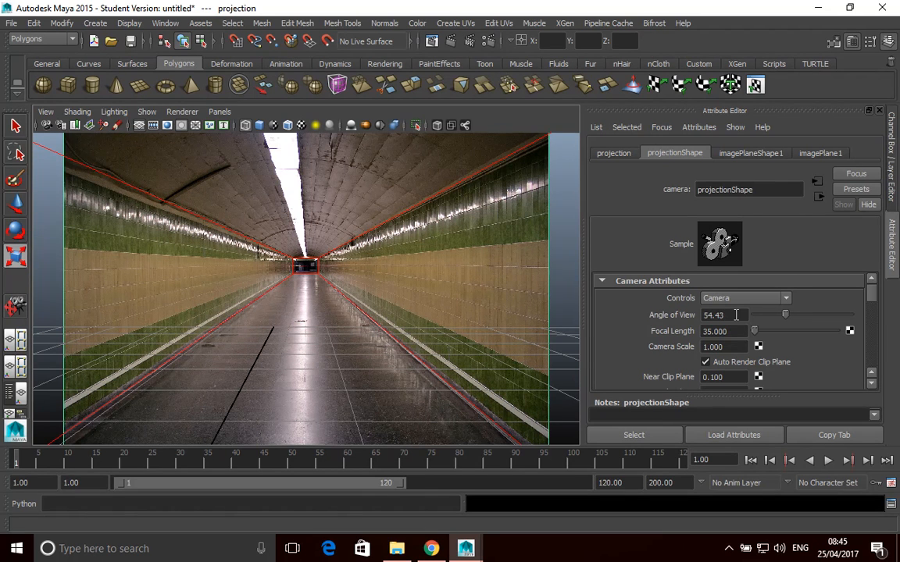
pyautogui.click(737, 329)
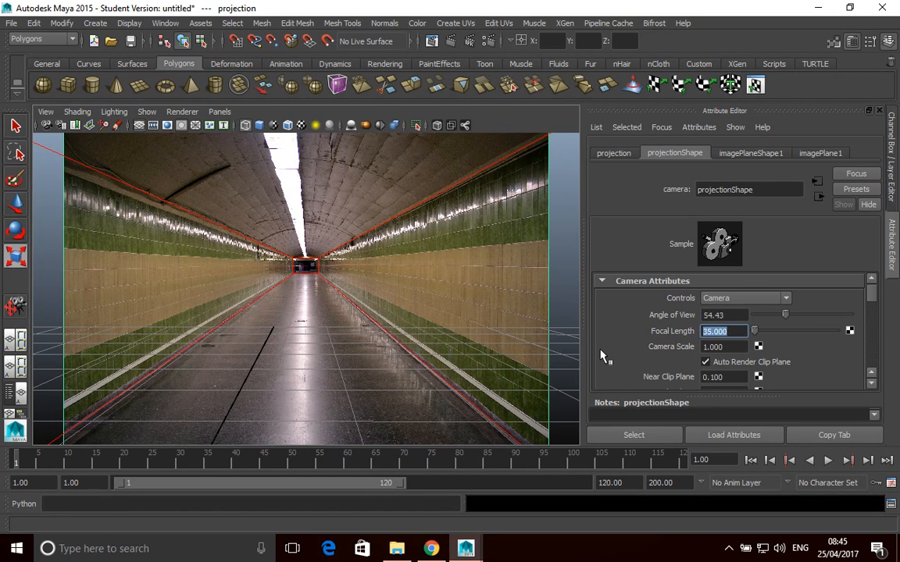
pyautogui.write('20')
pyautogui.press('Return')
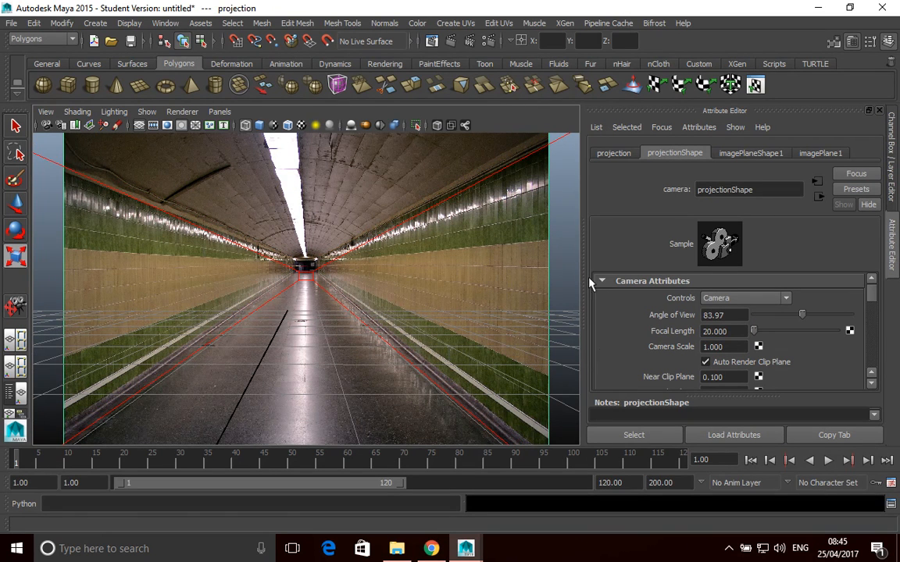
pyautogui.press('r')
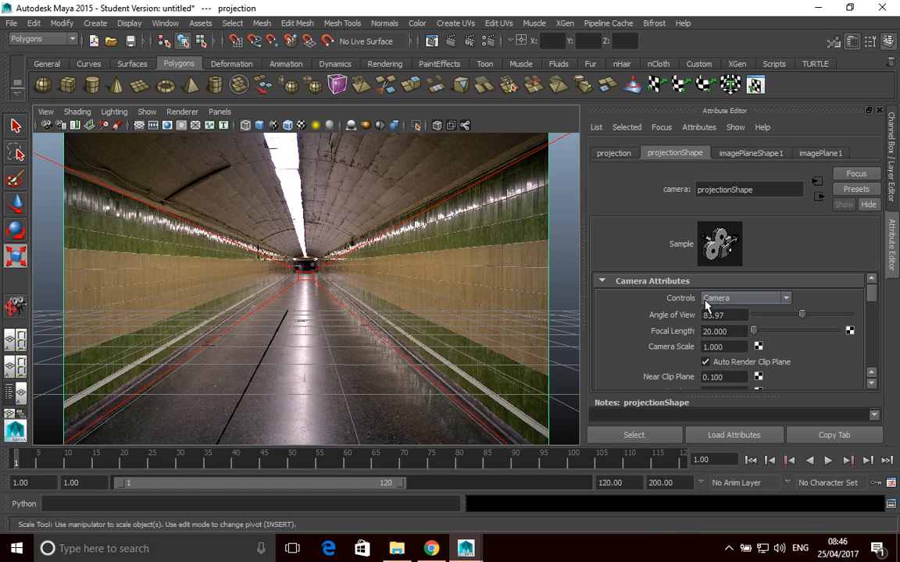
# Set the projection camera's focal length to 35 and review its film back settings
pyautogui.doubleClick(737, 333)
pyautogui.write('345')
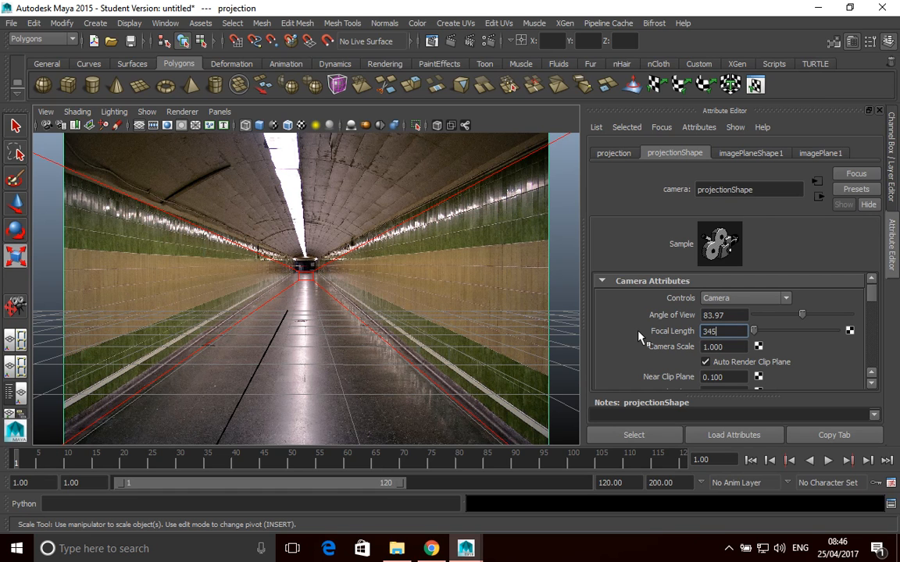
pyautogui.press('BackSpace')
pyautogui.press('BackSpace')
pyautogui.write('5')
pyautogui.press('Return')
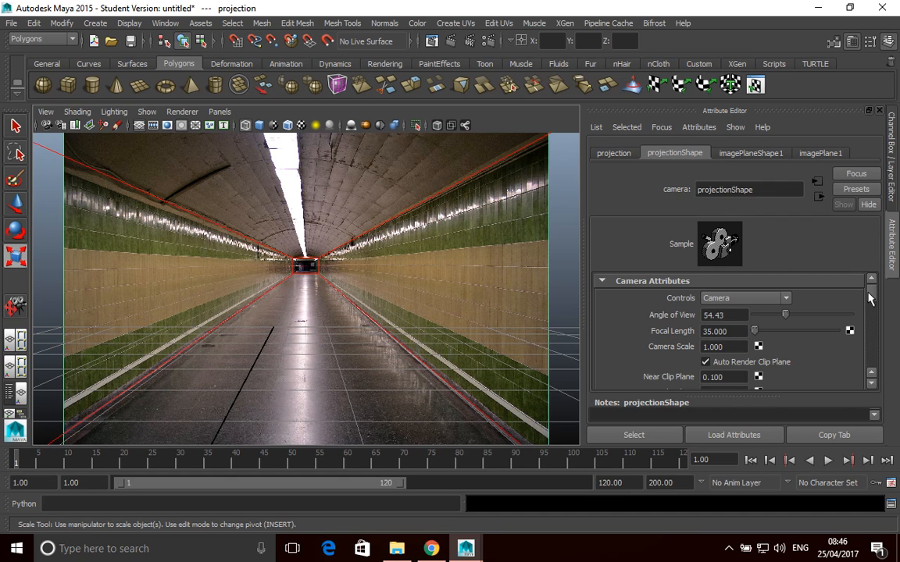
pyautogui.moveTo(873, 295); pyautogui.dragTo(874, 317)
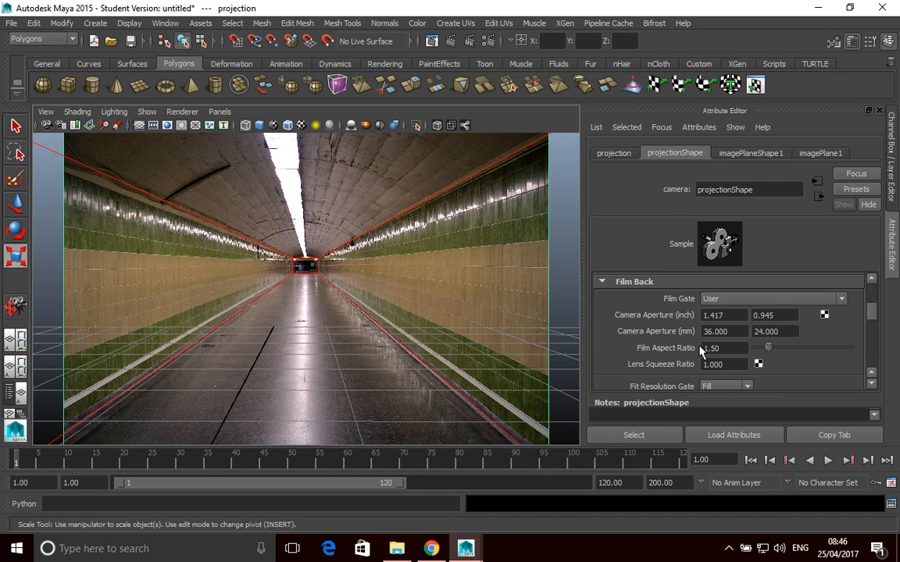
pyautogui.scroll(5, 700, 352)
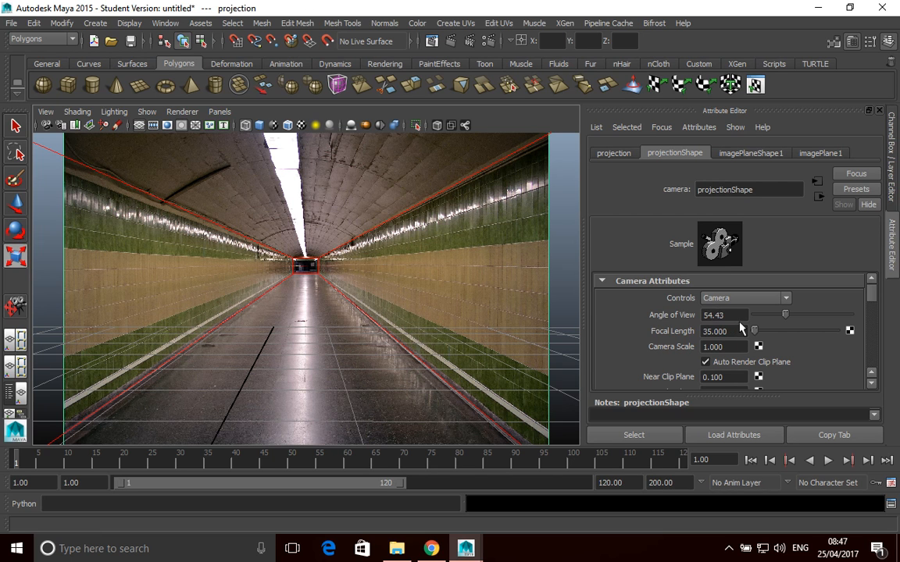
# Test the projection camera with a focal length of 20 against the tunnel photo, and restore it to 35
pyautogui.click(734, 331)
pyautogui.write('20')
pyautogui.press('Return')
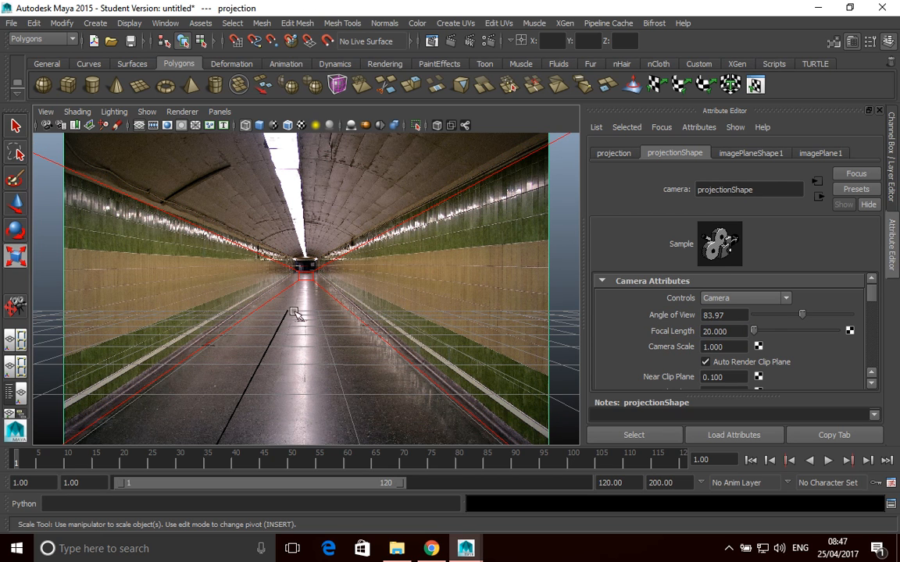
pyautogui.click(727, 335)
pyautogui.write('35')
pyautogui.press('Return')
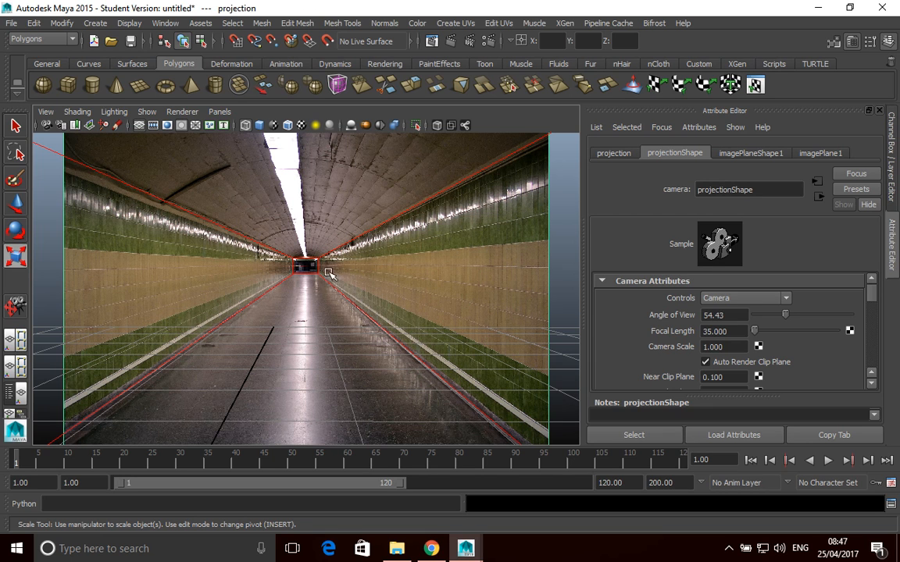
# Return to the perspective view and open the options of the Insert Edge Loop Tool
pyautogui.click(219, 112)
pyautogui.moveTo(258, 124)
pyautogui.click(347, 139)
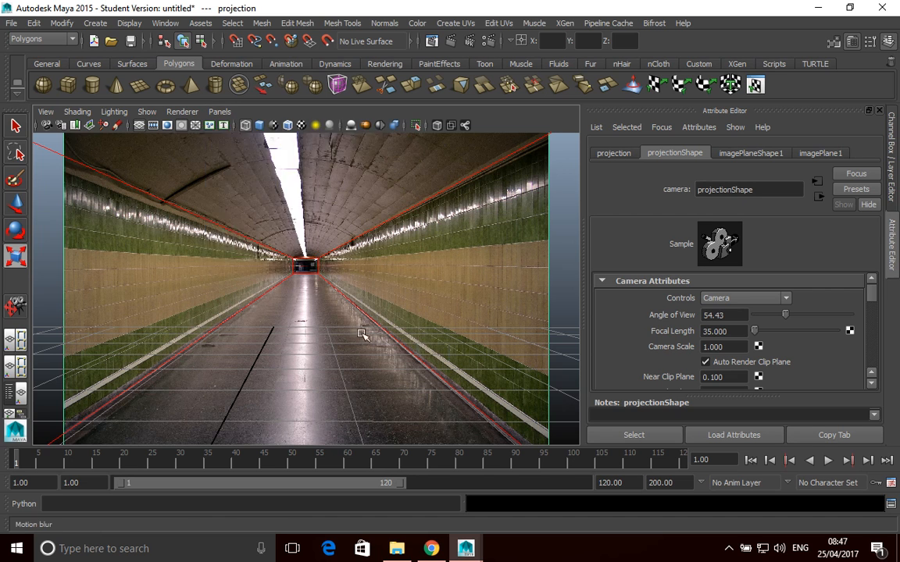
pyautogui.keyDown('alt'); pyautogui.moveTo(258, 314); pyautogui.dragTo(386, 381); pyautogui.keyUp('alt')
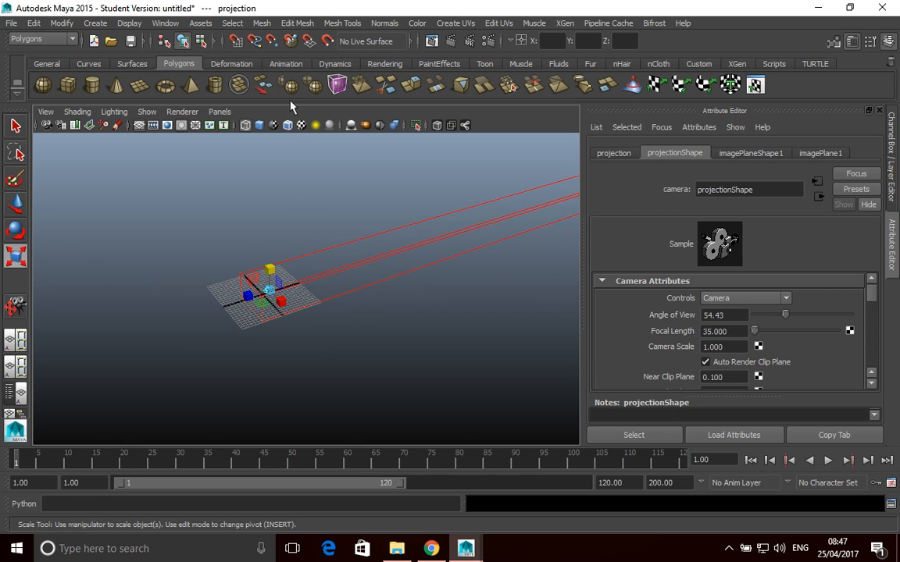
pyautogui.click(237, 25)
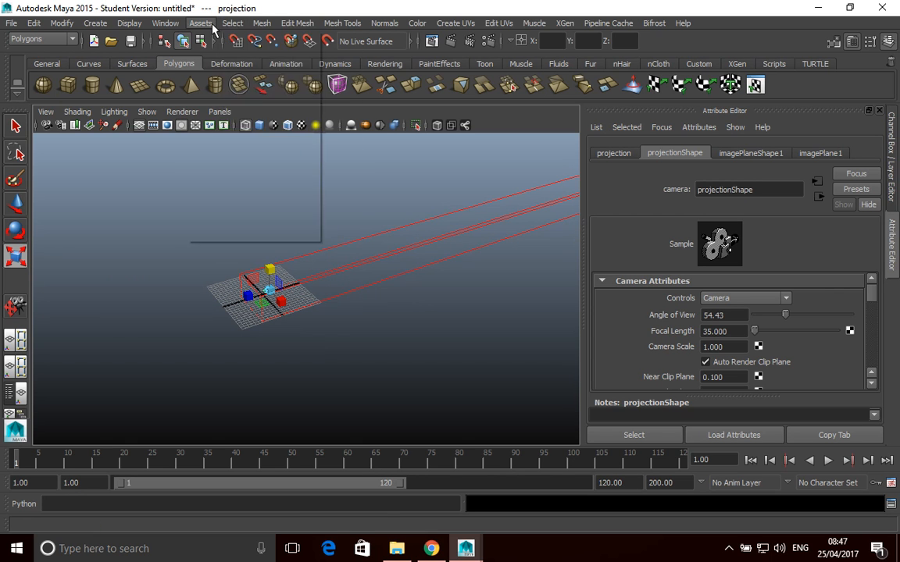
pyautogui.moveTo(299, 31)
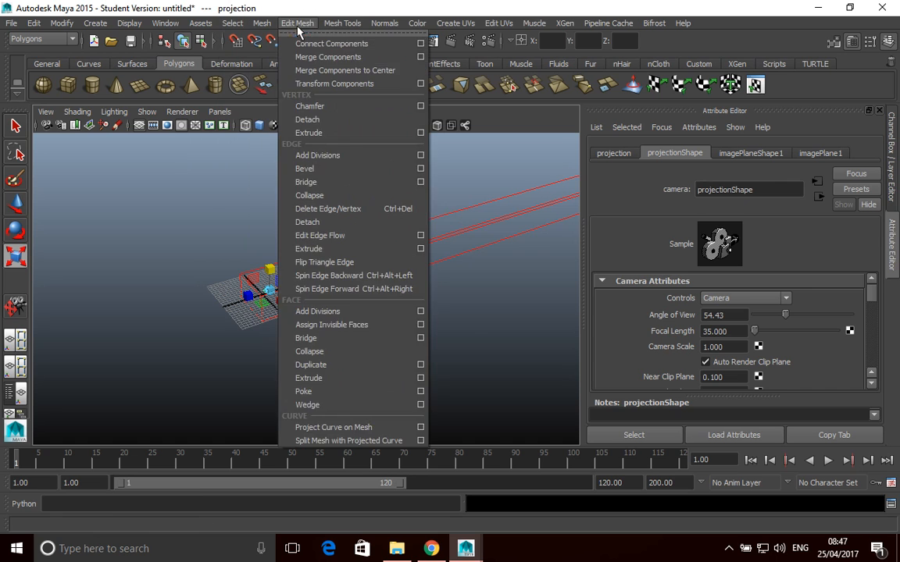
pyautogui.moveTo(342, 23)
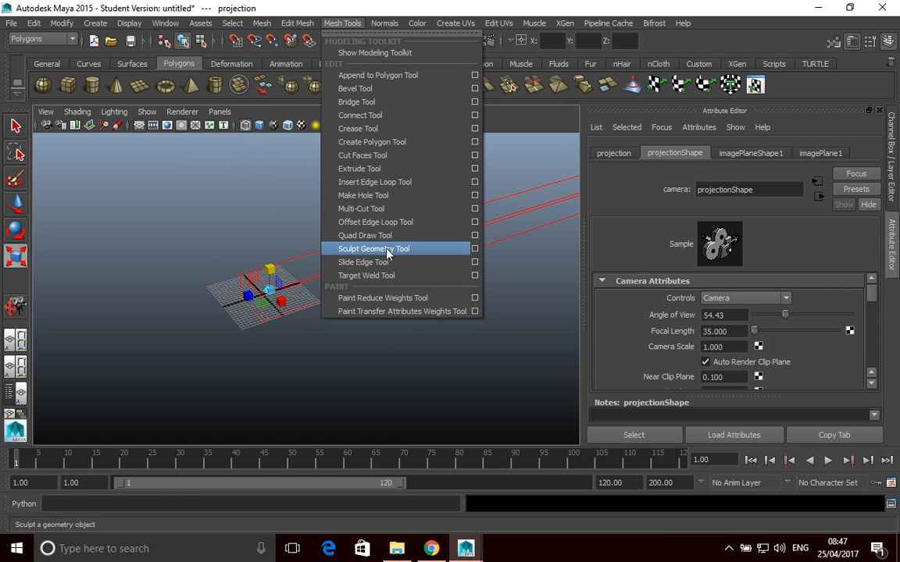
pyautogui.click(474, 182)
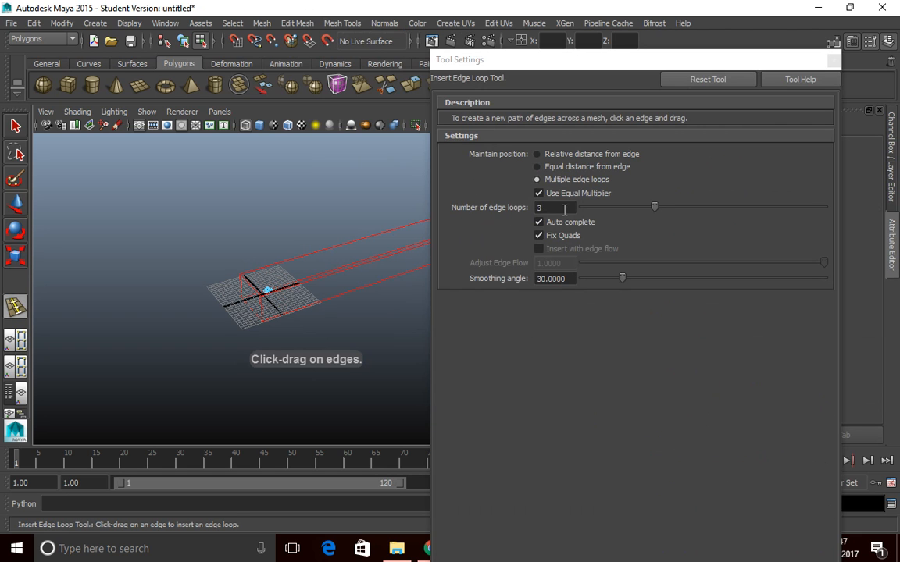
# Reset the Insert Edge Loop Tool and configure it for multiple edge loops with 3 loops
pyautogui.write('3')
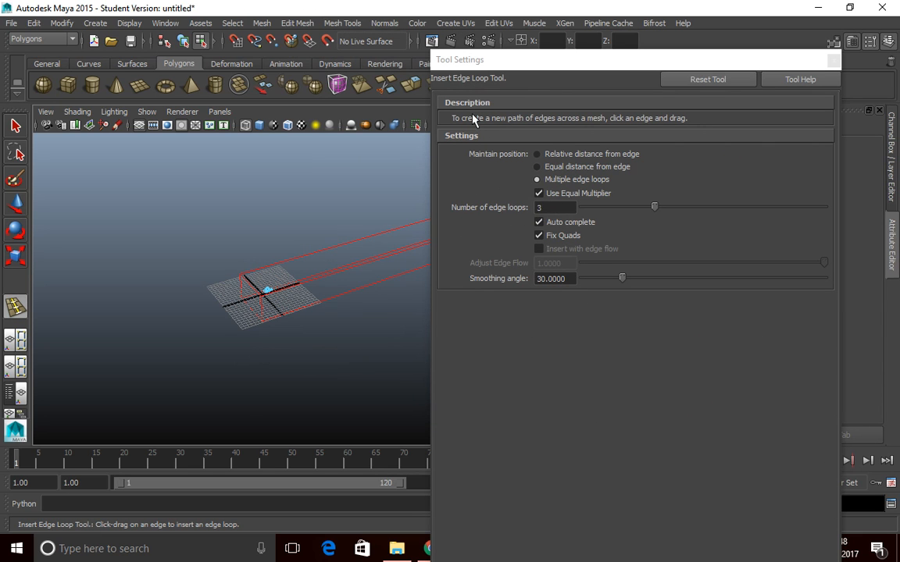
pyautogui.click(697, 78)
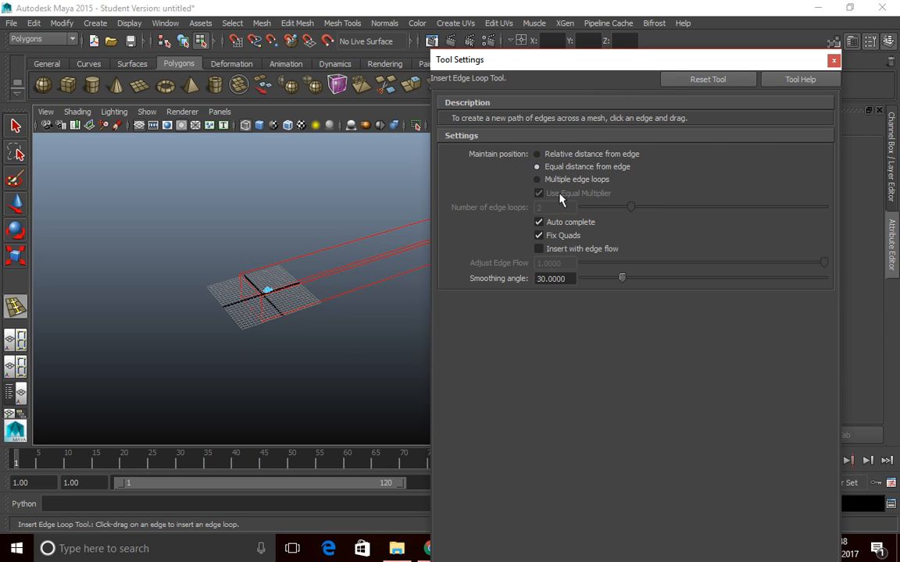
pyautogui.click(537, 179)
pyautogui.click(554, 207)
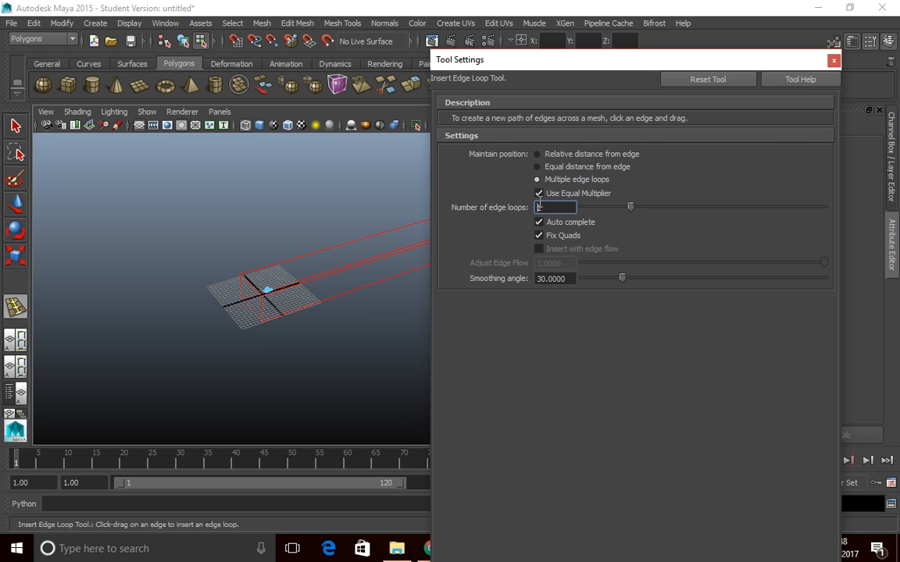
pyautogui.moveTo(546, 209); pyautogui.dragTo(536, 208)
pyautogui.write('3')
# Insert the three evenly spaced lengthwise edge loops across the width of the long box
pyautogui.scroll(5, 235, 301)
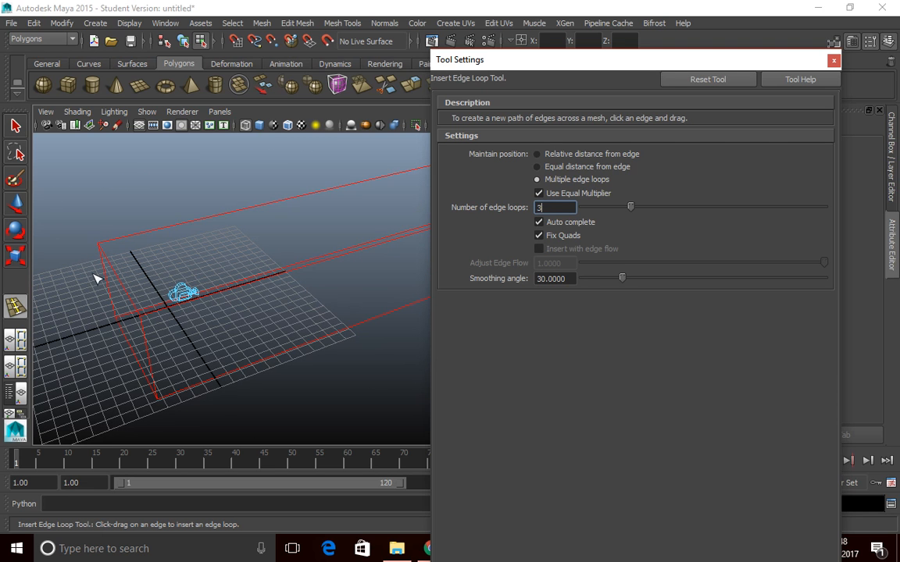
pyautogui.click(131, 290)
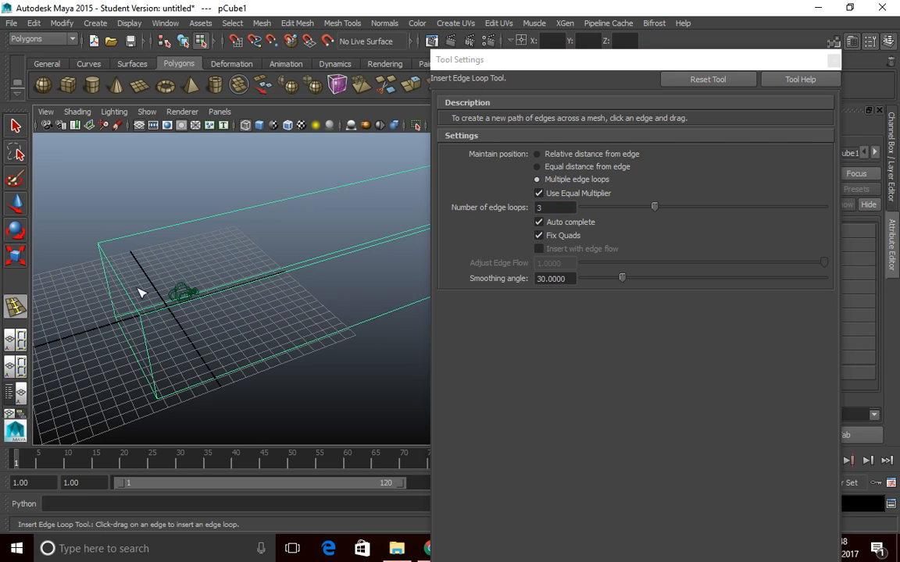
pyautogui.click(125, 289)
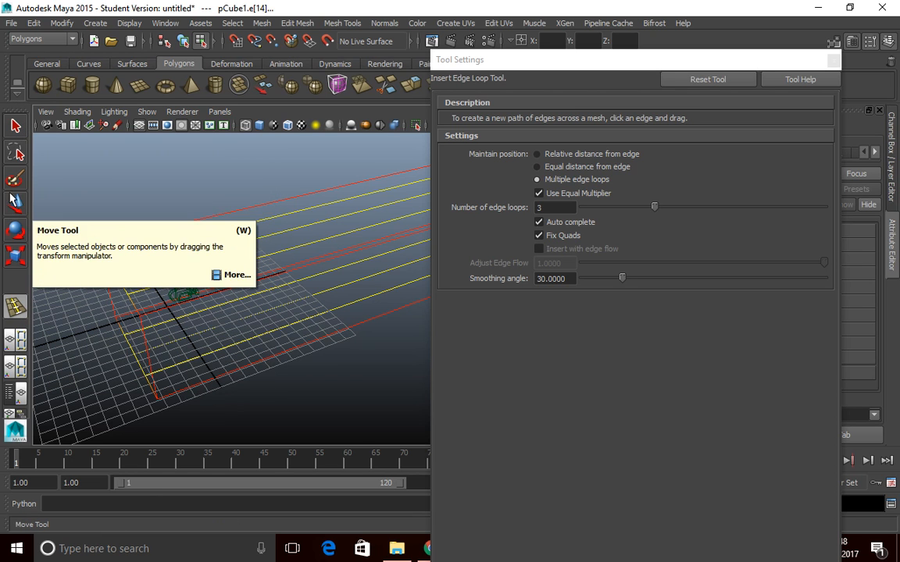
# Switch to the Select Tool, turn off Soft Select and close the tool settings
pyautogui.click(16, 126)
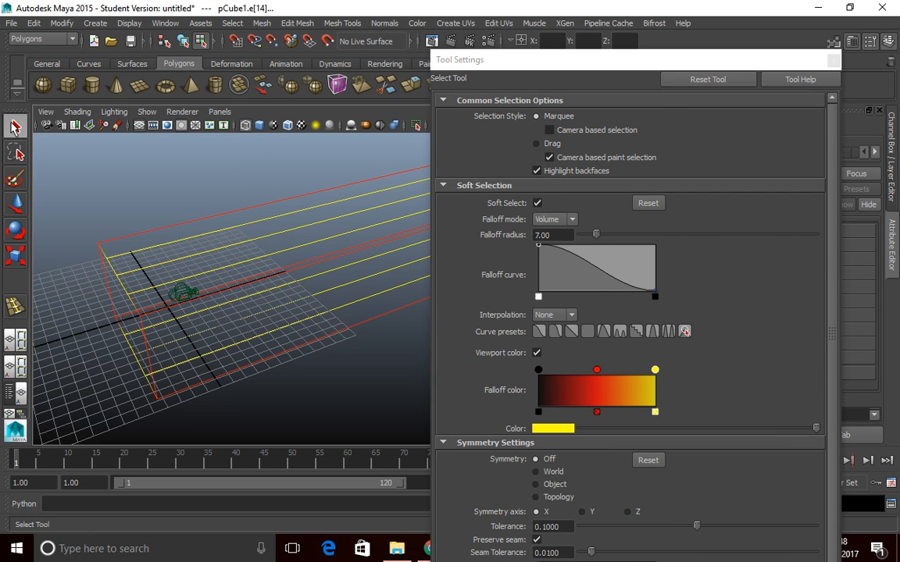
pyautogui.moveTo(429, 59); pyautogui.dragTo(233, 36)
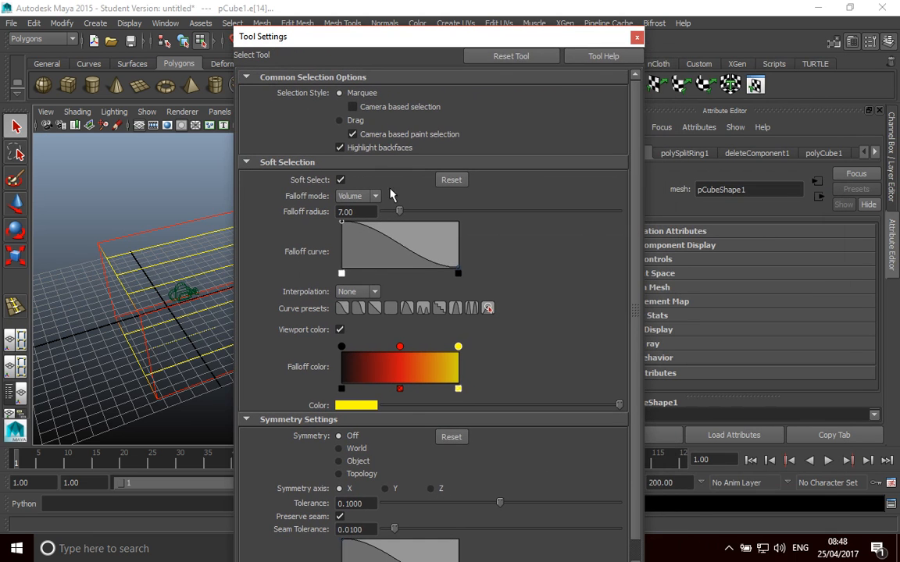
pyautogui.click(341, 180)
pyautogui.click(637, 37)
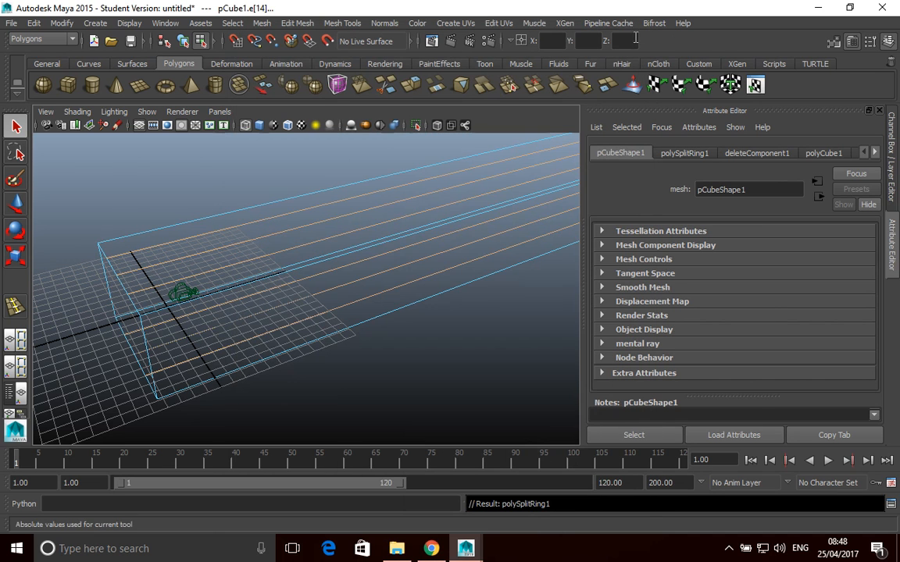
# Select the middle lengthwise edge on the top of the box in edge mode
pyautogui.click(128, 254)
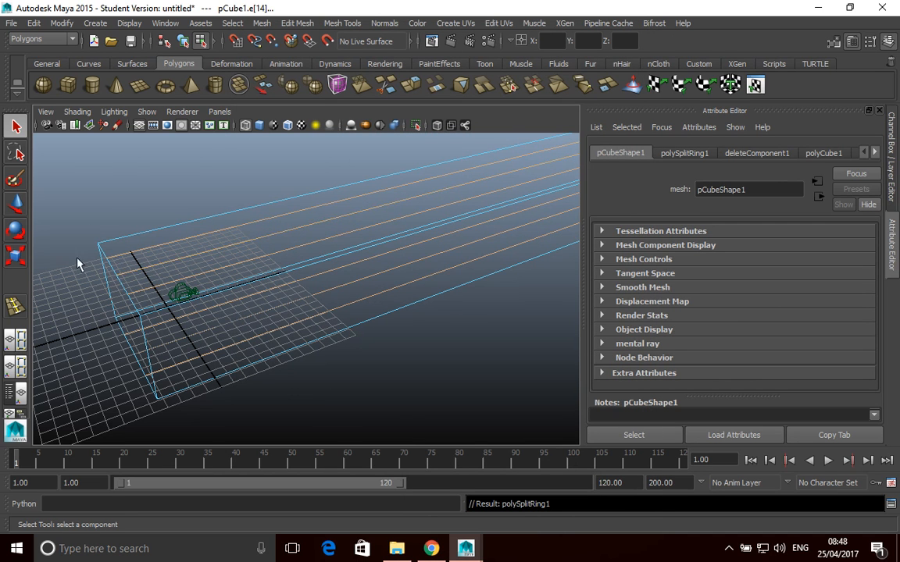
pyautogui.click(229, 272)
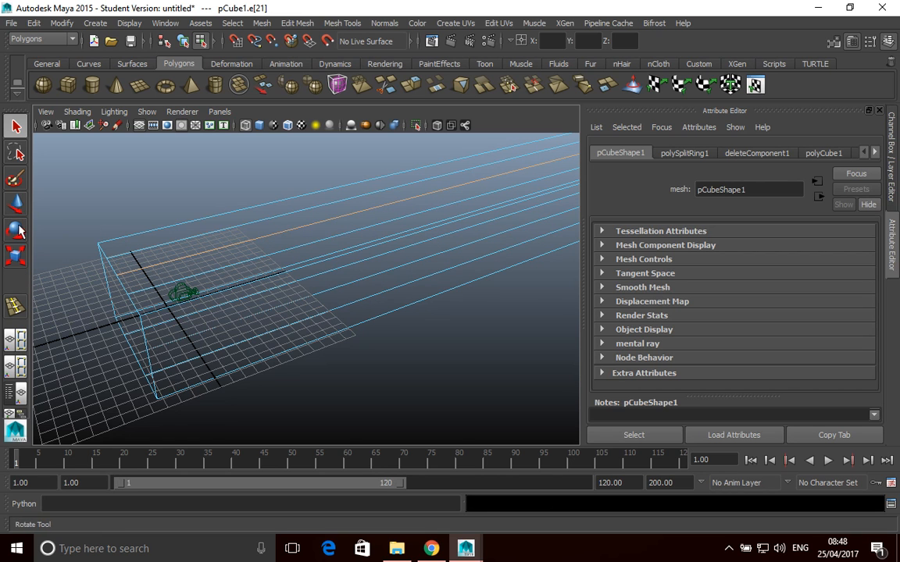
pyautogui.click(191, 258)
pyautogui.click(15, 256)
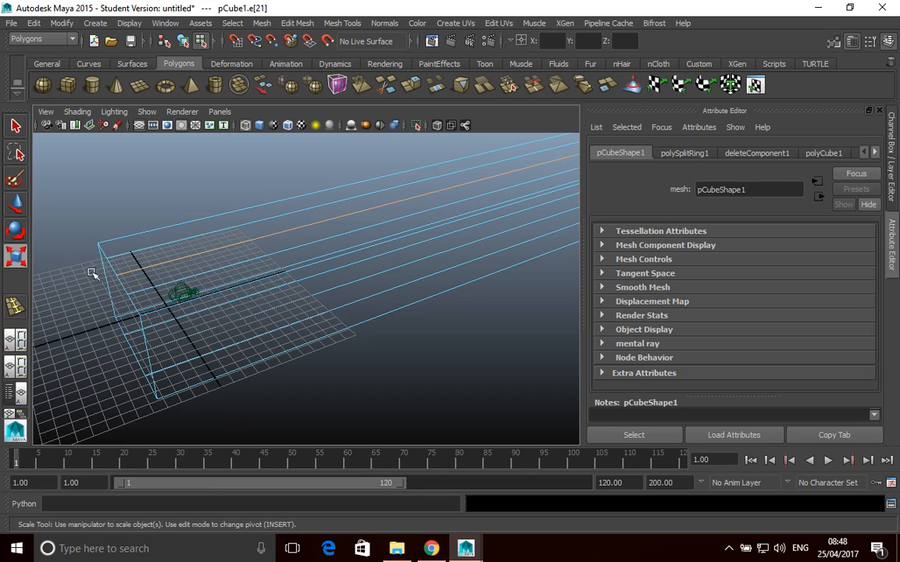
pyautogui.keyDown('alt'); pyautogui.moveTo(175, 358); pyautogui.dragTo(222, 265); pyautogui.keyUp('alt')
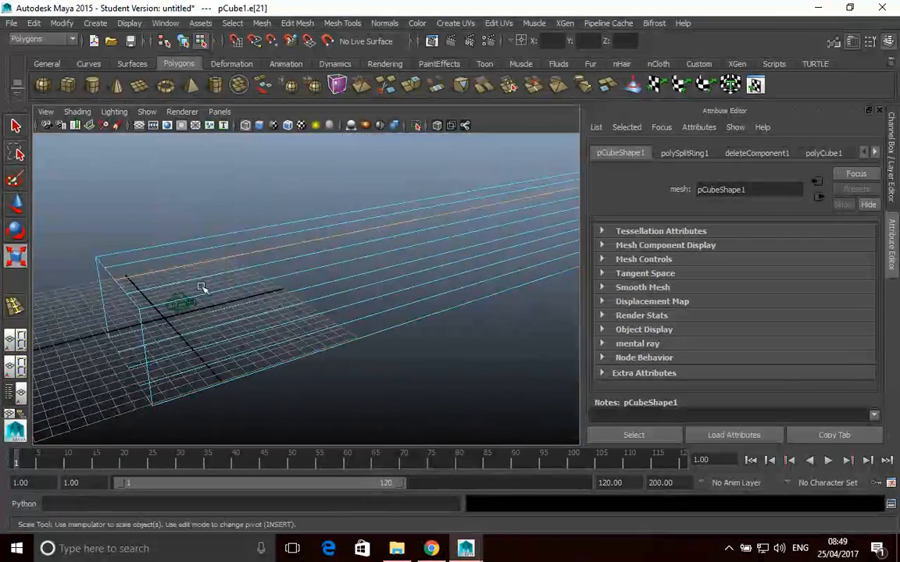
pyautogui.rightClick(217, 260)
pyautogui.moveTo(209, 188)
pyautogui.mouseDown(button='right')
pyautogui.moveTo(223, 226)
pyautogui.moveTo(217, 193)
pyautogui.mouseUp(button='right')
pyautogui.click(183, 315)
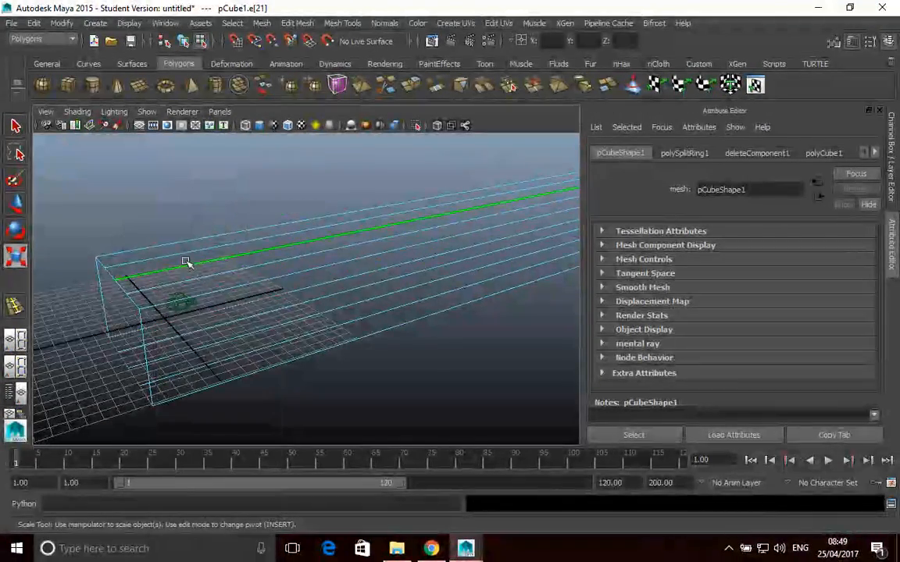
# Look through the projection camera and move the selected middle top edge up to about 6.58 in Y
pyautogui.scroll(-2, 277, 298)
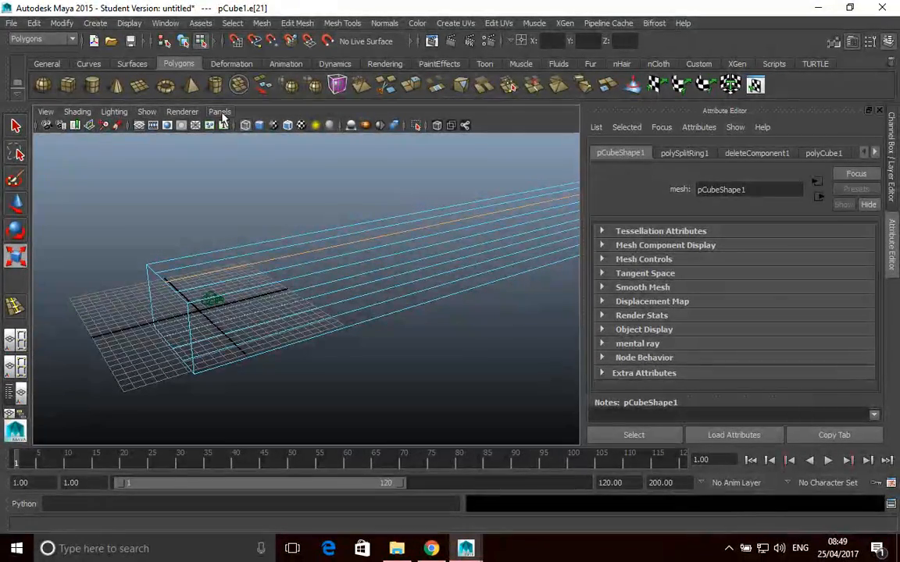
pyautogui.click(220, 112)
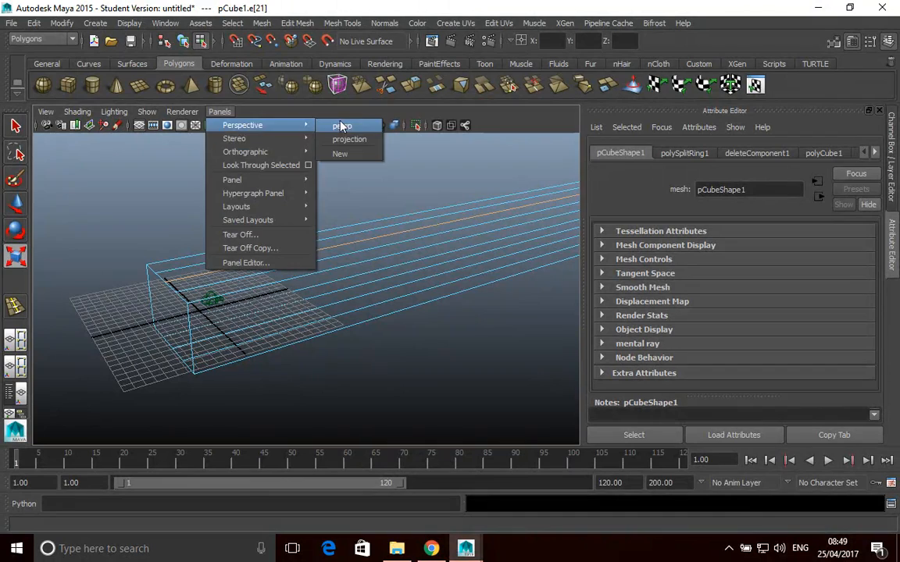
pyautogui.click(344, 127)
pyautogui.click(220, 112)
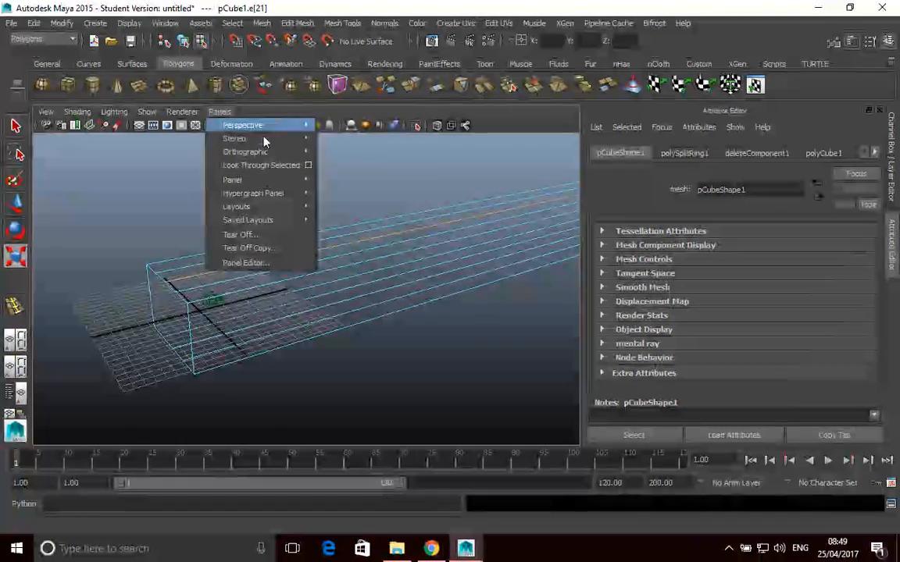
pyautogui.moveTo(260, 128)
pyautogui.click(348, 139)
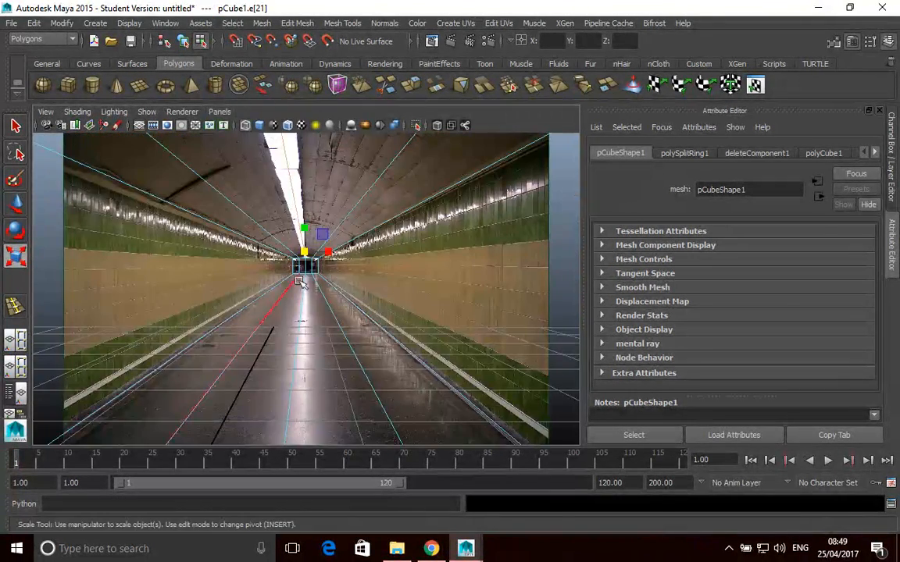
pyautogui.press('w')
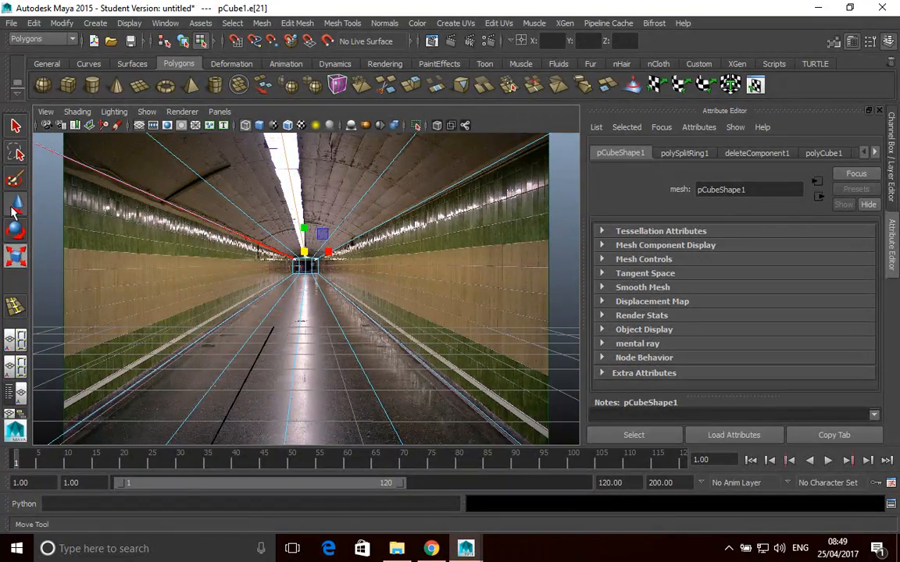
pyautogui.moveTo(304, 235)
pyautogui.mouseDown()
pyautogui.moveTo(306, 194)
pyautogui.moveTo(305, 218)
pyautogui.mouseUp()
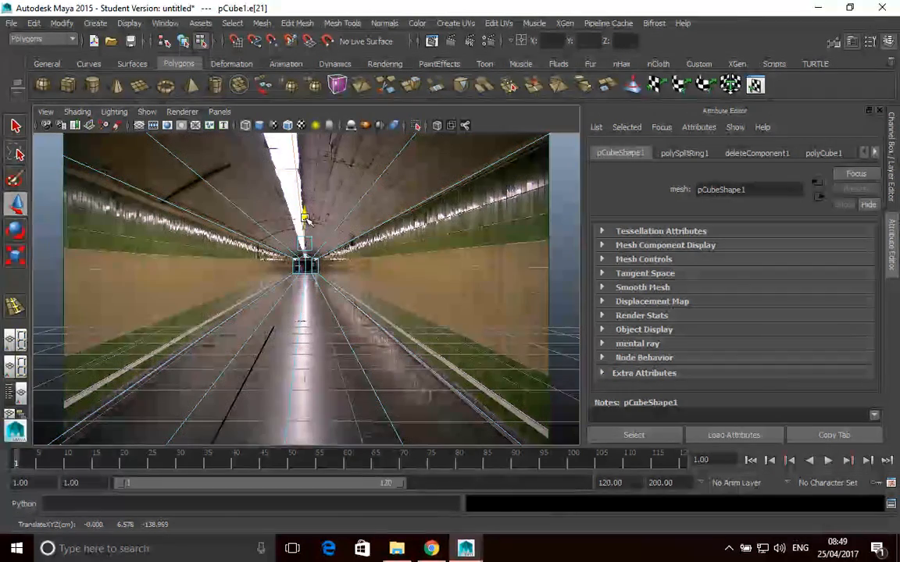
# Return to the perspective view to examine the raised top edge of the box
pyautogui.press('space')
pyautogui.press('space')
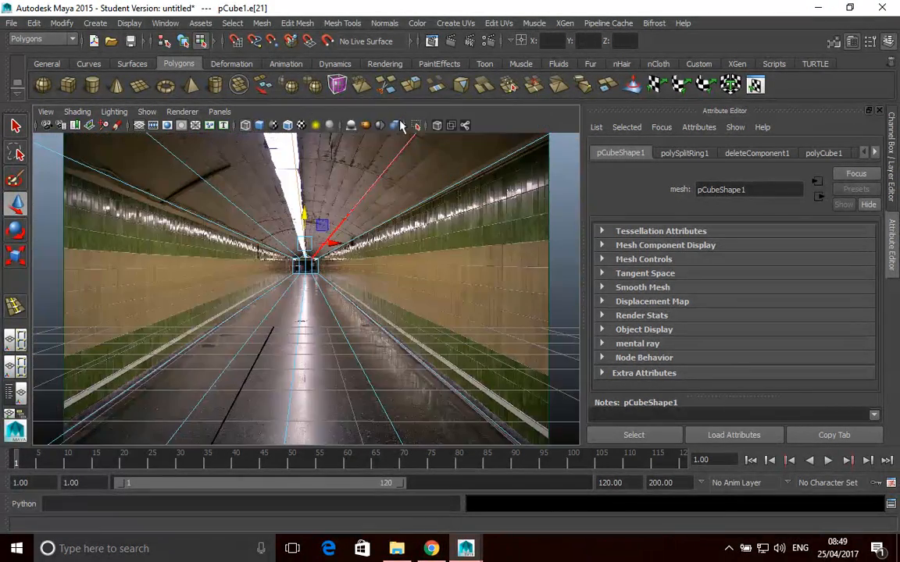
pyautogui.click(219, 112)
pyautogui.moveTo(289, 125)
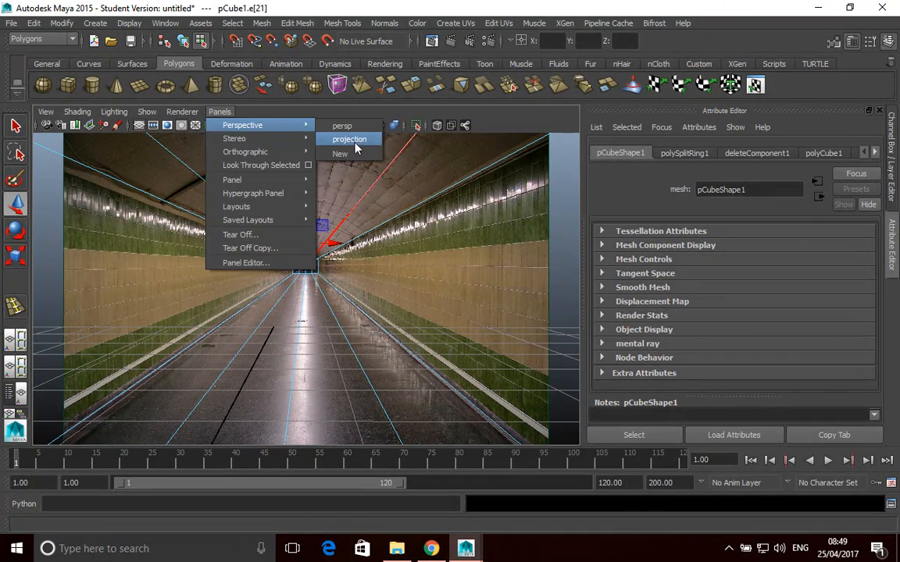
pyautogui.click(353, 140)
pyautogui.click(230, 111)
pyautogui.moveTo(250, 125)
pyautogui.click(343, 125)
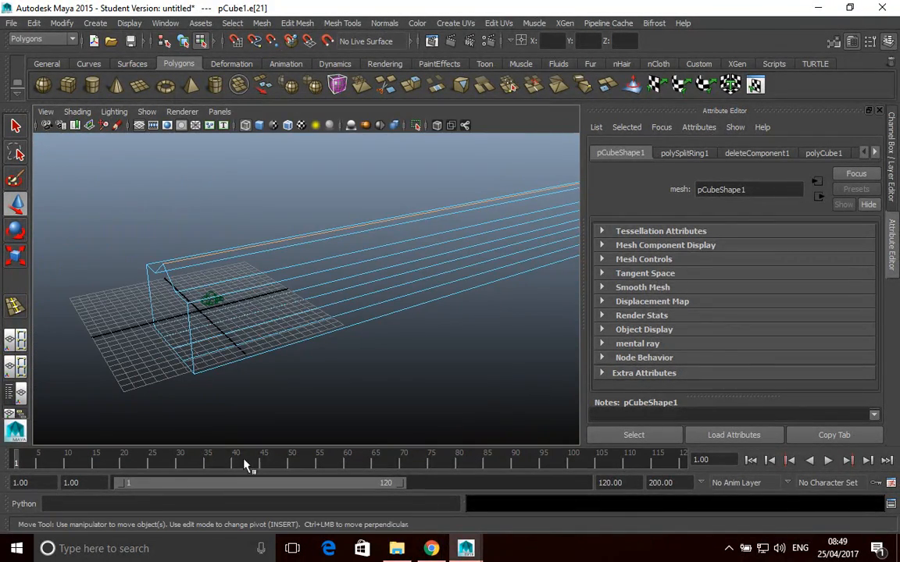
# Select the two lengthwise top edges flanking the raised middle edge and move them up to round the box's roof
pyautogui.keyDown('alt'); pyautogui.moveTo(203, 406); pyautogui.dragTo(271, 207); pyautogui.keyUp('alt')
pyautogui.click(251, 292)
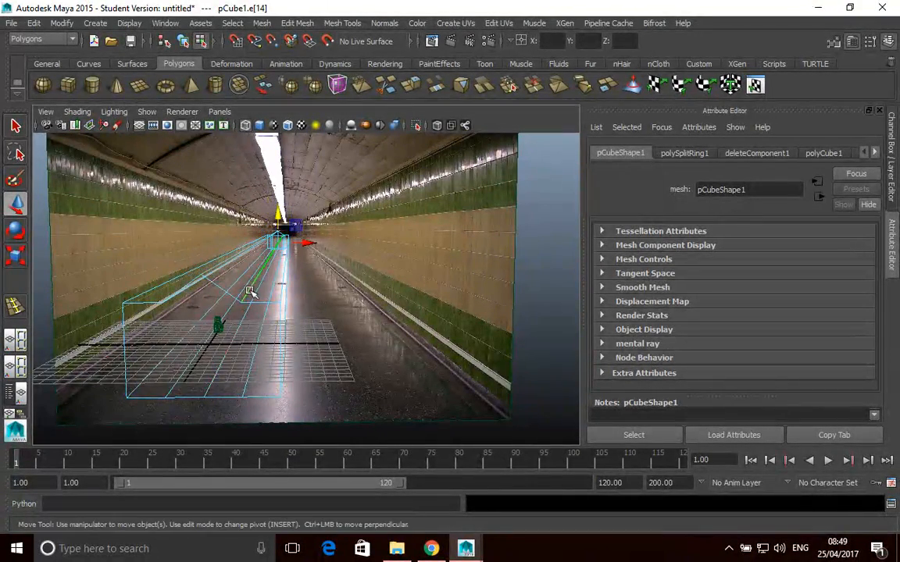
pyautogui.keyDown('alt'); pyautogui.moveTo(209, 322); pyautogui.dragTo(257, 216); pyautogui.keyUp('alt')
pyautogui.keyDown('alt'); pyautogui.moveTo(236, 275); pyautogui.dragTo(282, 251); pyautogui.keyUp('alt')
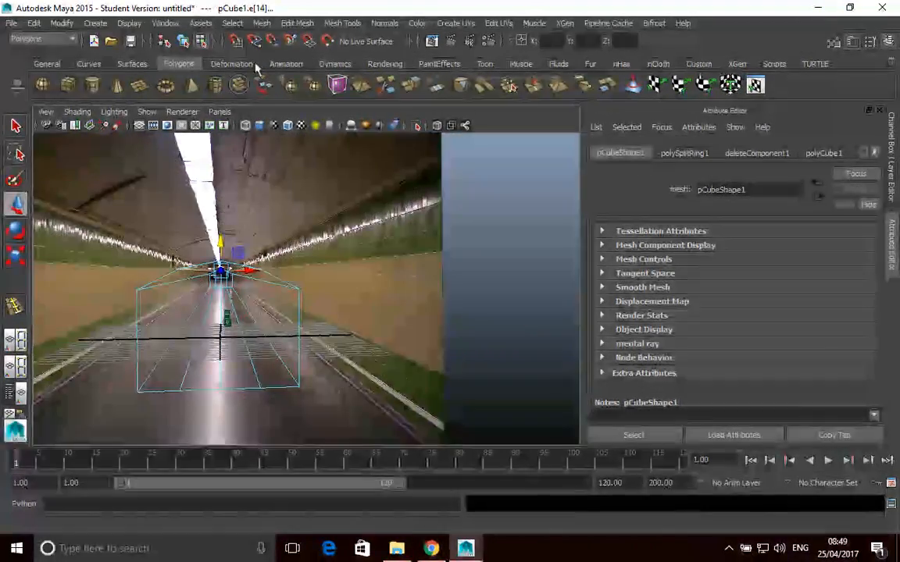
# Check the raised roof edges against the tunnel arch through the projection camera and return to the perspective view
pyautogui.click(182, 112)
pyautogui.moveTo(220, 112)
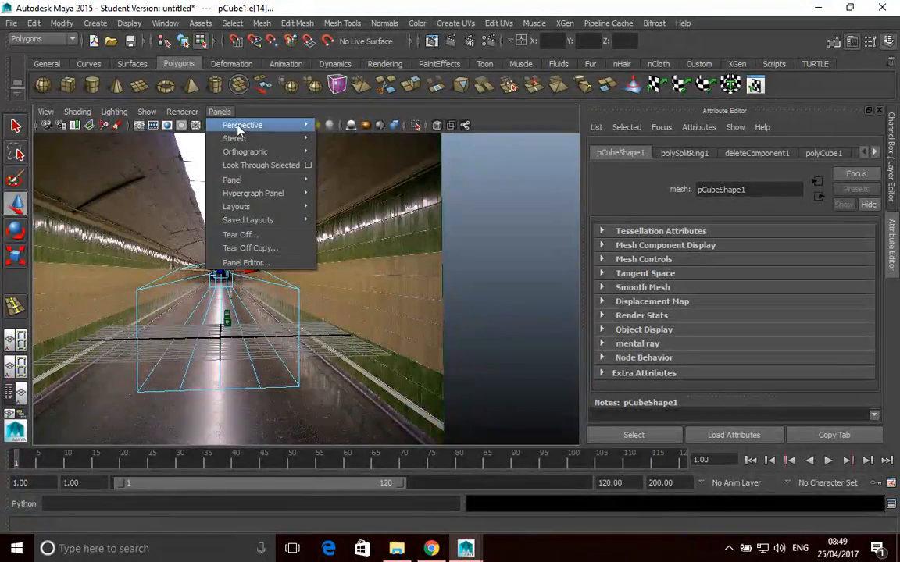
pyautogui.click(337, 137)
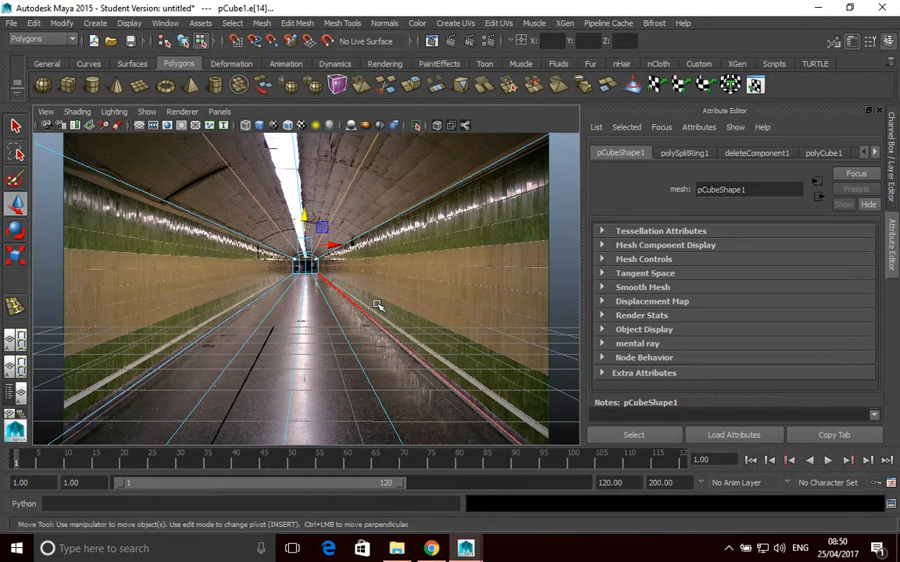
pyautogui.click(220, 112)
pyautogui.moveTo(258, 125)
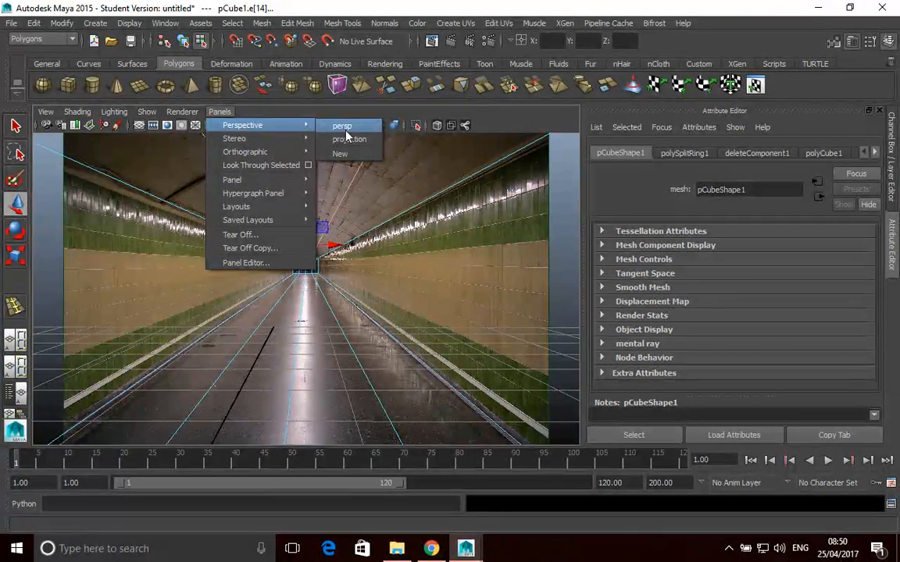
pyautogui.click(353, 139)
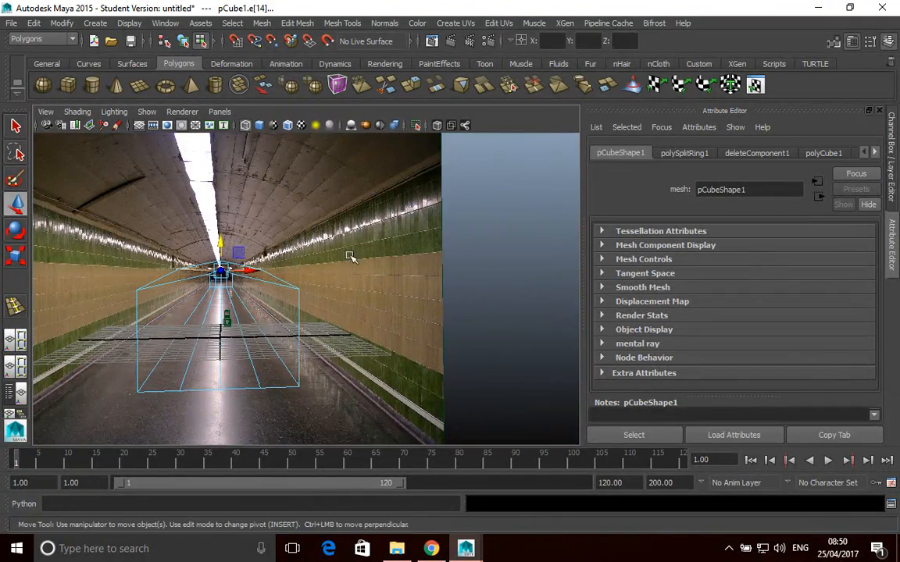
# Deselect the edges and examine the box against the tunnel image plane in the perspective view
pyautogui.keyDown('alt'); pyautogui.moveTo(382, 267); pyautogui.dragTo(428, 386); pyautogui.keyUp('alt')
pyautogui.click(420, 197)
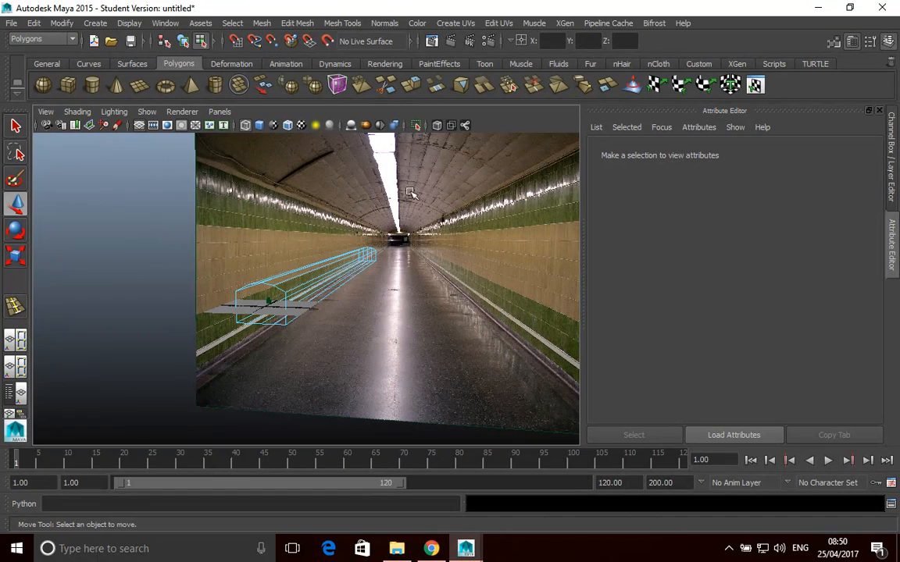
pyautogui.scroll(3, 422, 282)
pyautogui.scroll(-5, 432, 274)
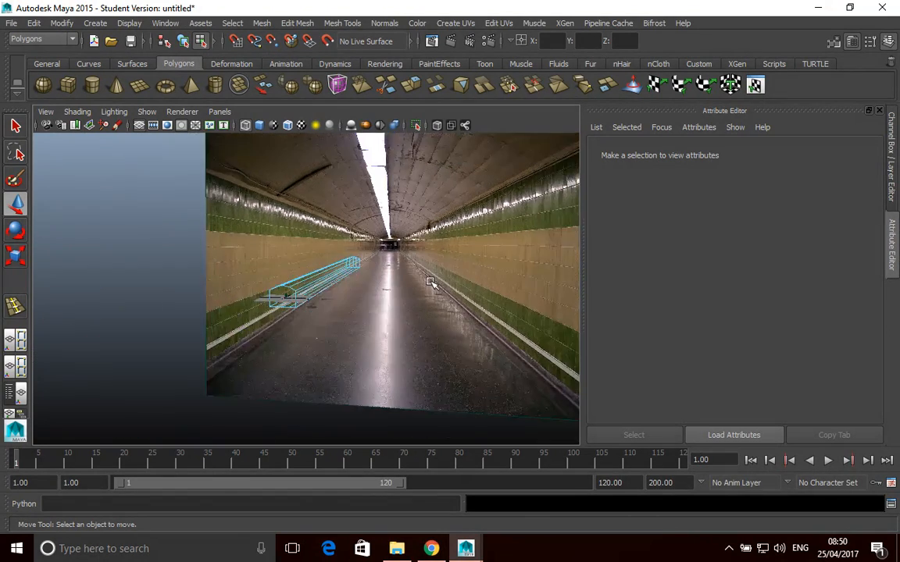
pyautogui.scroll(2, 428, 201)
pyautogui.scroll(-2, 401, 193)
pyautogui.scroll(3, 347, 192)
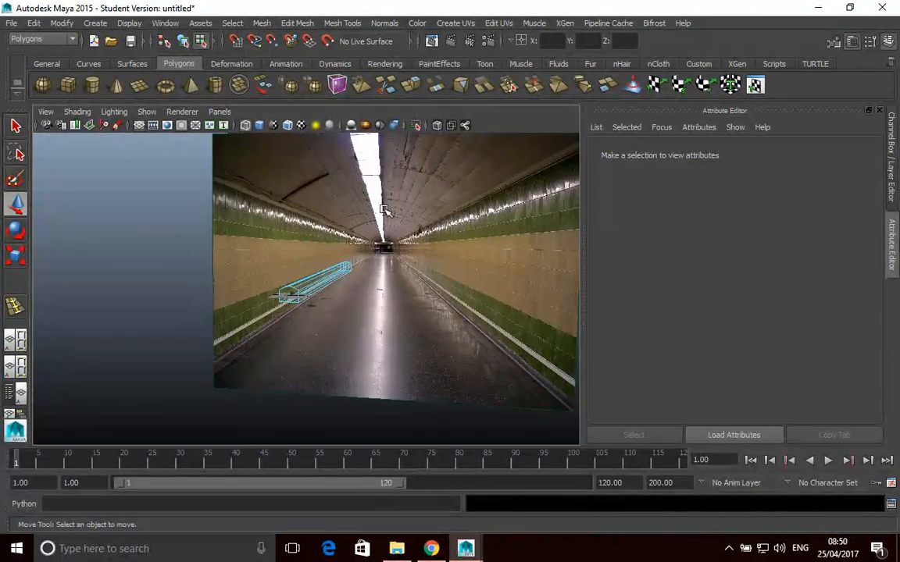
pyautogui.scroll(-2, 347, 193)
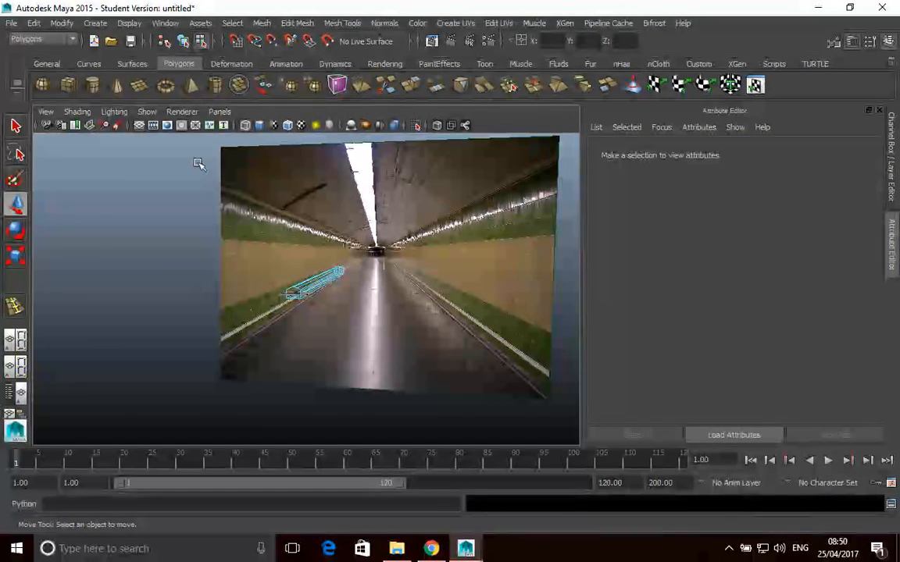
# Switch to the Select Tool and look through the projection camera
pyautogui.click(16, 127)
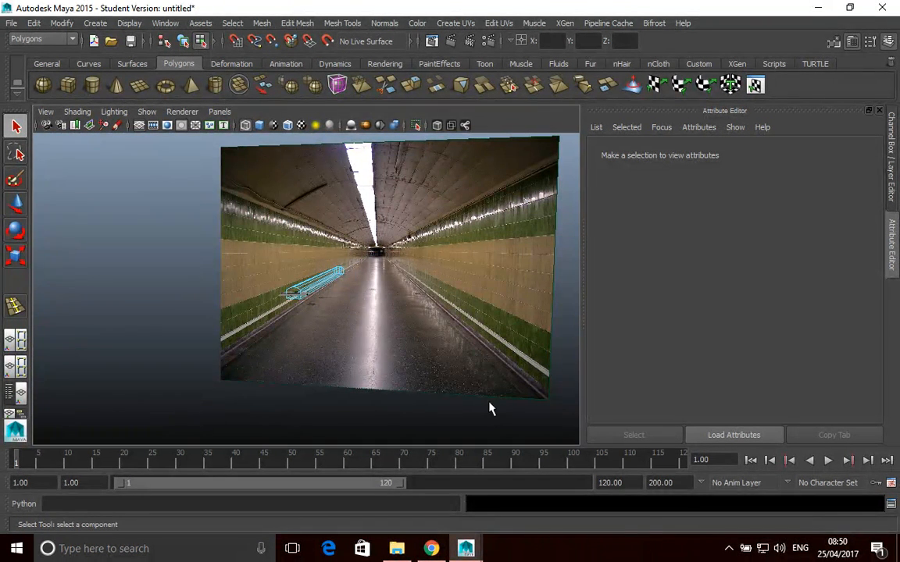
pyautogui.click(220, 111)
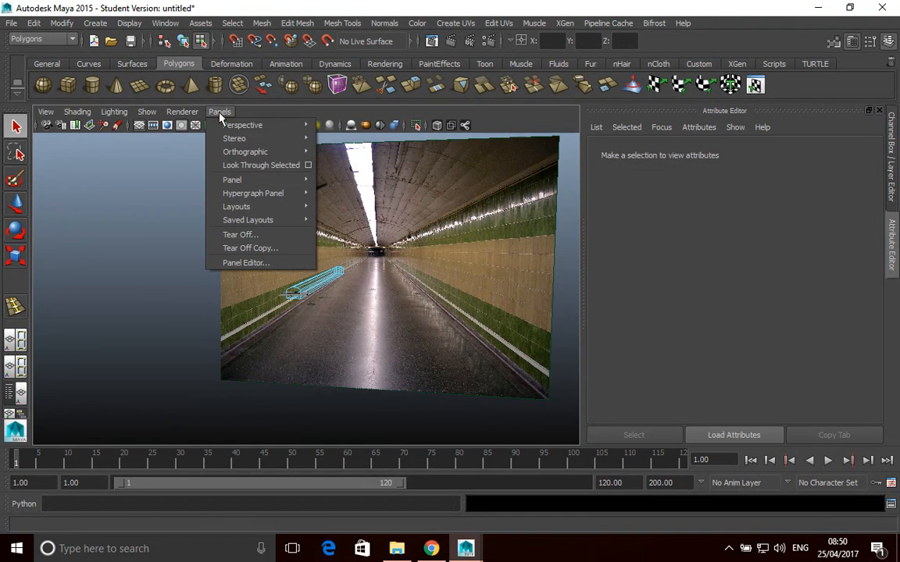
pyautogui.click(539, 409)
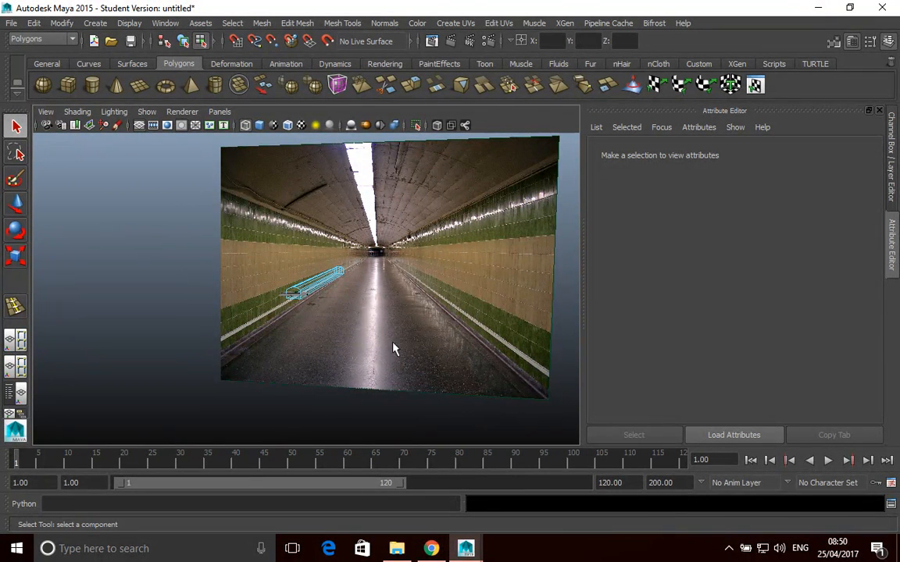
pyautogui.click(220, 111)
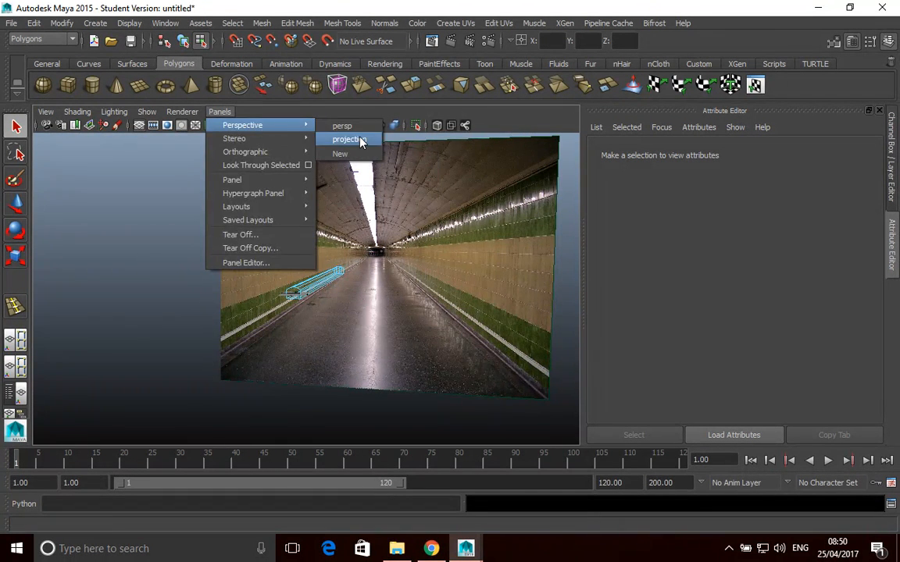
pyautogui.click(344, 139)
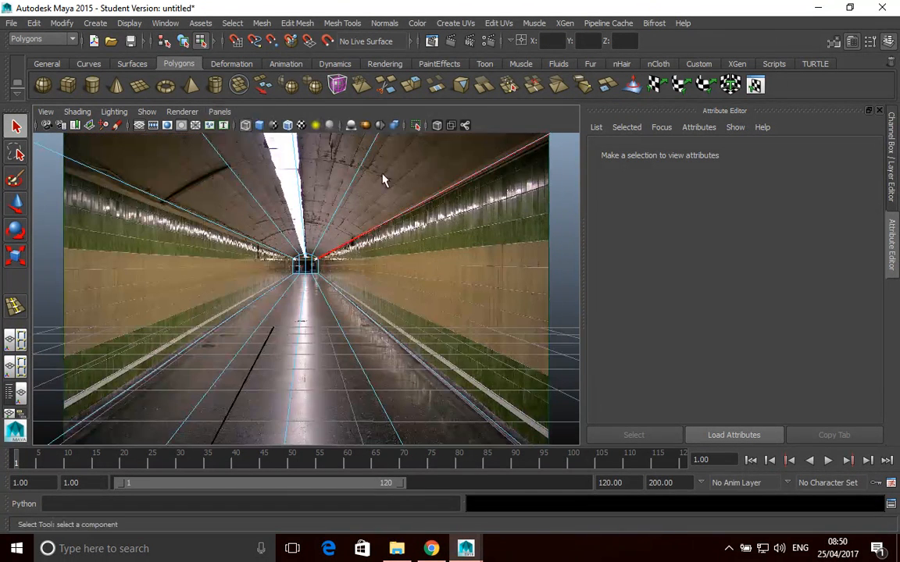
# Open the attributes of the projection camera's image plane and set its Display Mode to None
pyautogui.click(45, 112)
pyautogui.moveTo(164, 331)
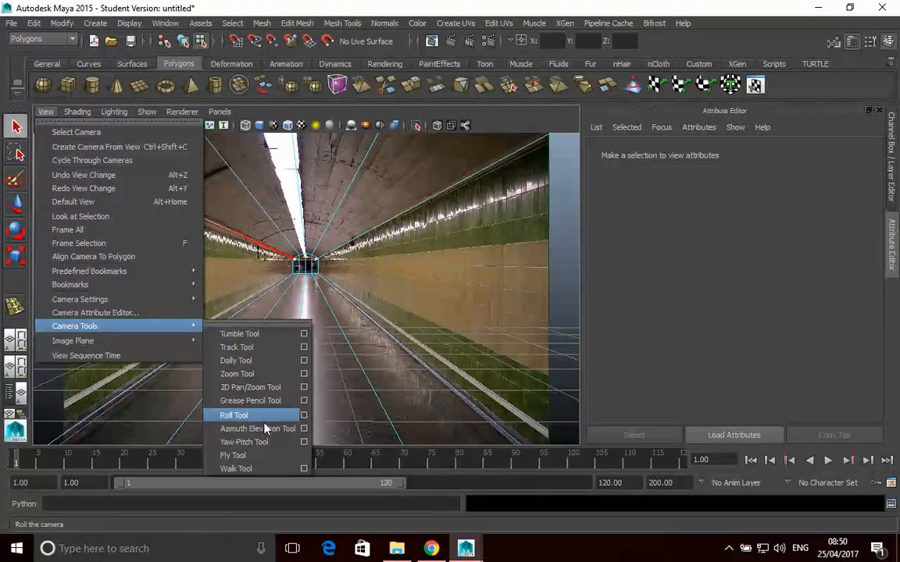
pyautogui.moveTo(101, 299)
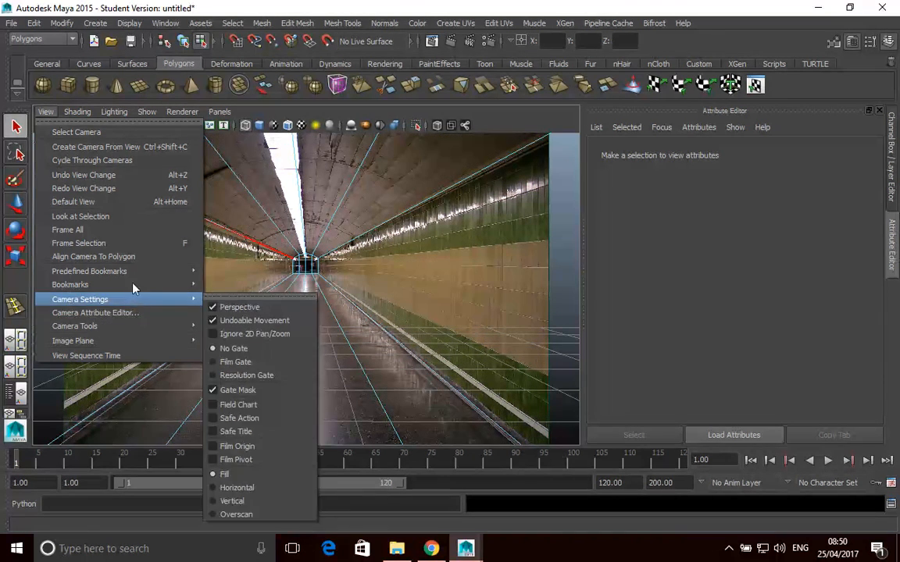
pyautogui.moveTo(98, 341)
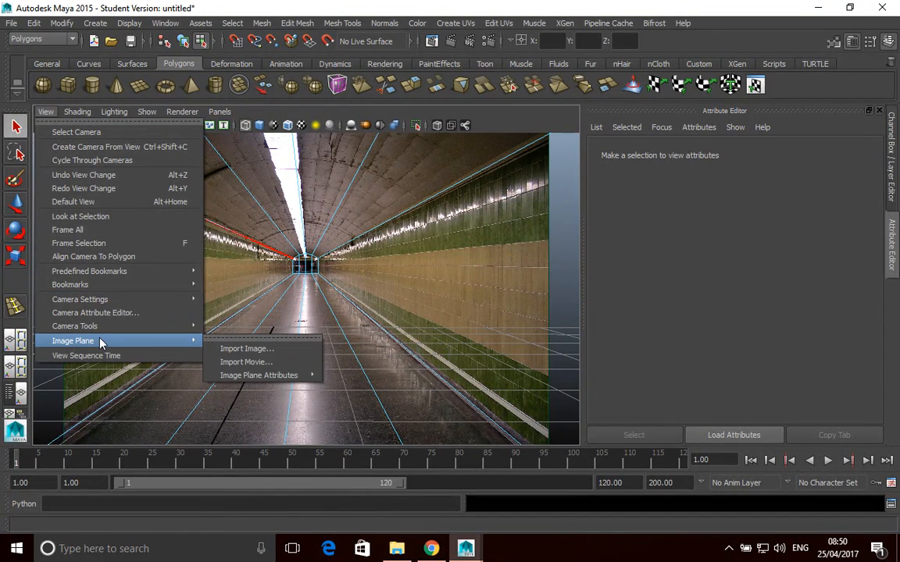
pyautogui.moveTo(278, 378)
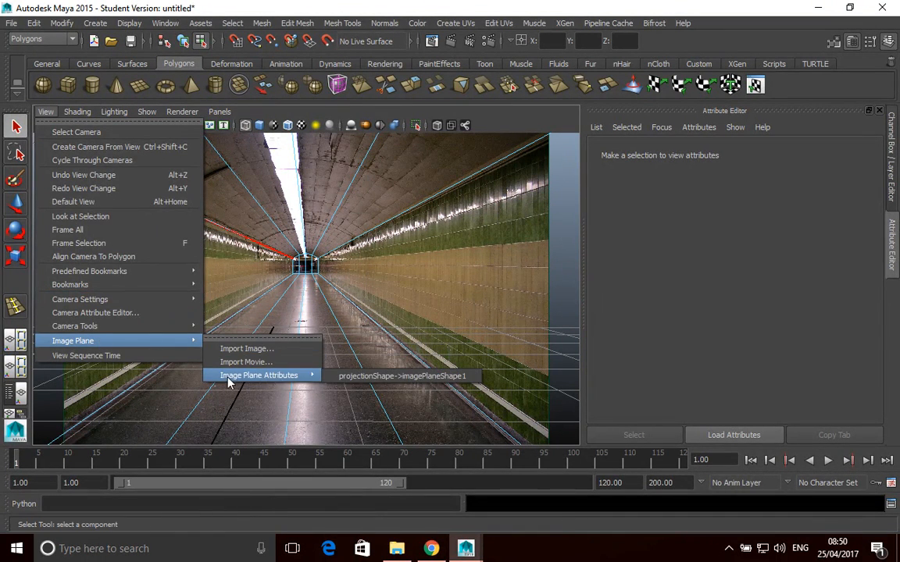
pyautogui.click(416, 377)
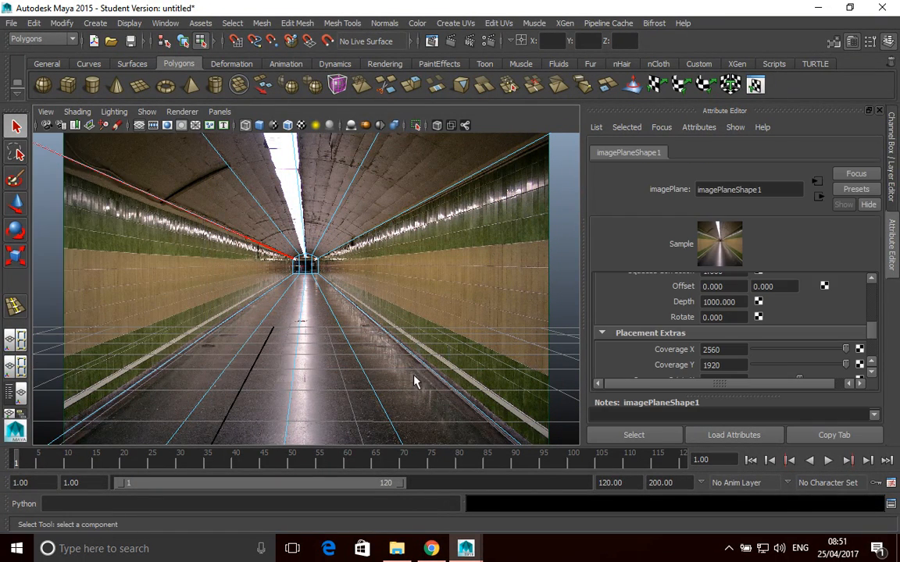
pyautogui.scroll(10, 769, 286)
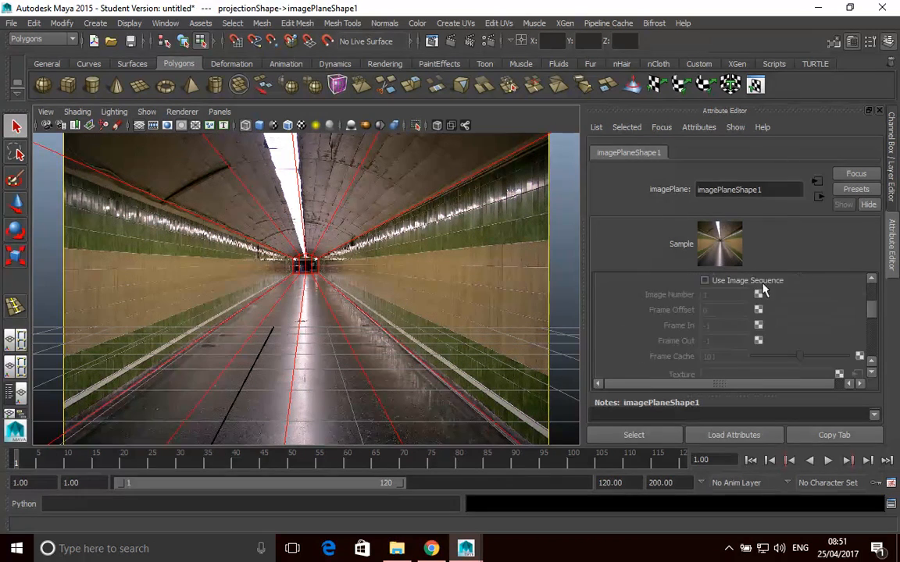
pyautogui.scroll(-3, 768, 289)
pyautogui.scroll(3, 753, 318)
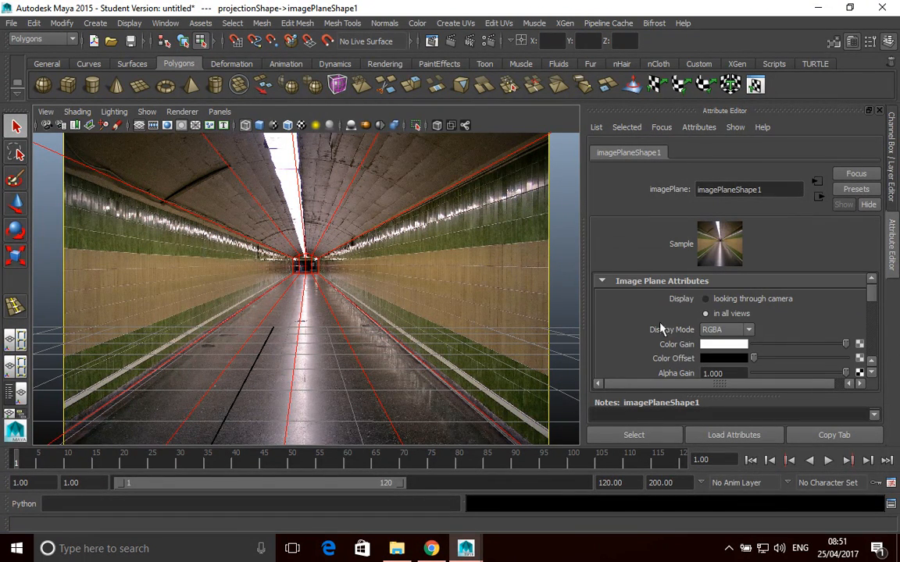
pyautogui.click(750, 333)
pyautogui.click(713, 344)
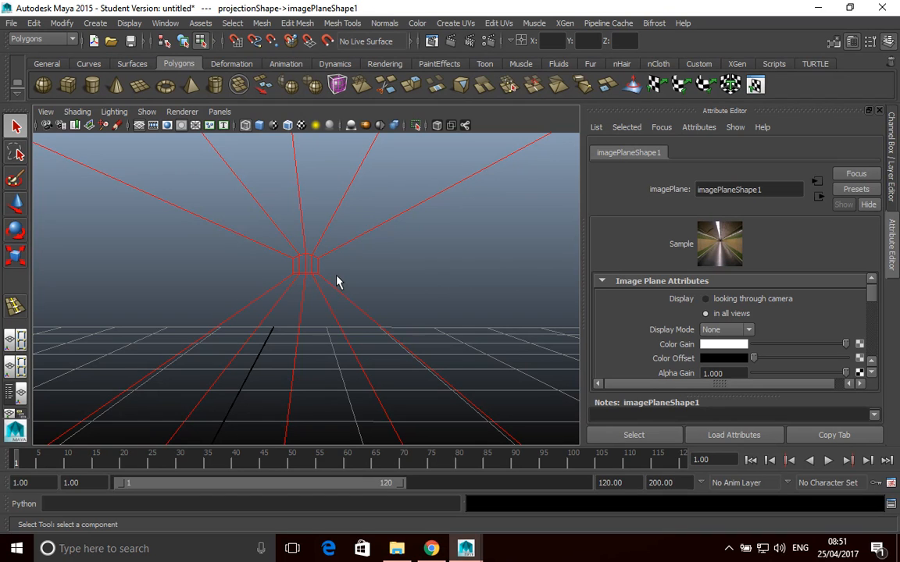
# Return to the perspective view and select the whole box in object mode
pyautogui.click(219, 111)
pyautogui.moveTo(258, 131)
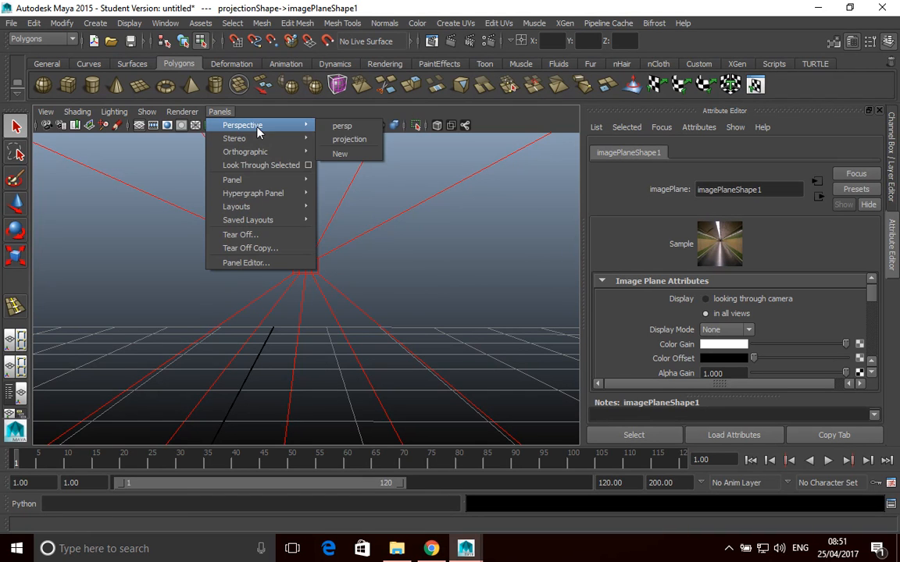
pyautogui.click(348, 129)
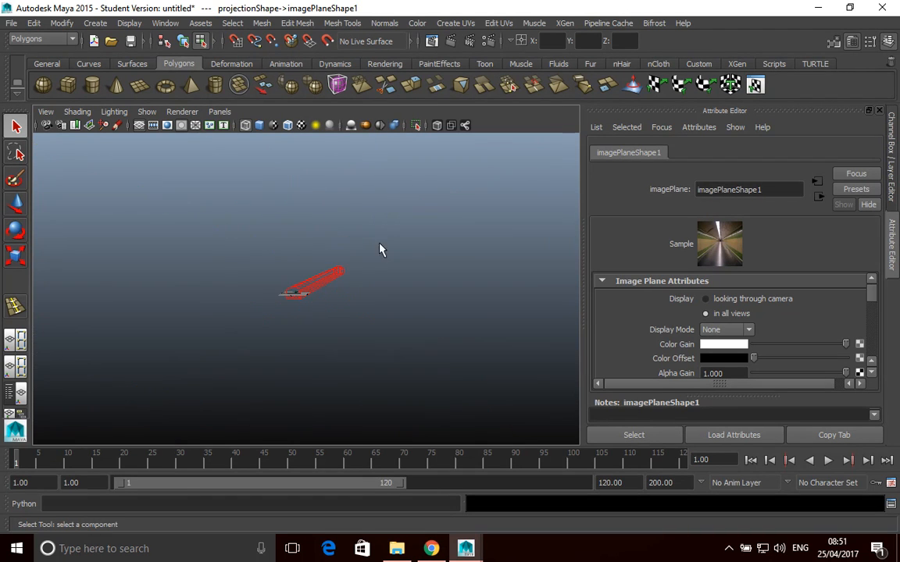
pyautogui.scroll(5, 296, 292)
pyautogui.scroll(4, 295, 291)
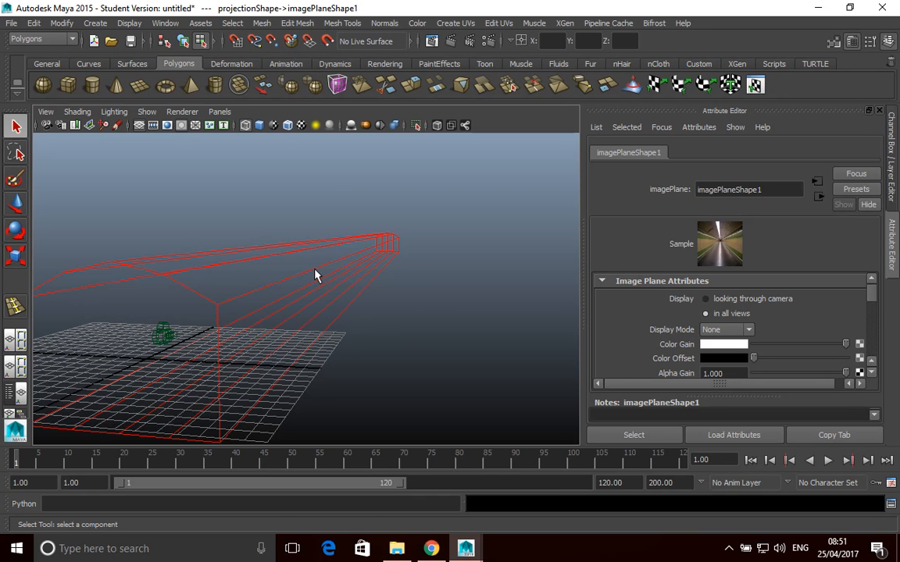
pyautogui.moveTo(312, 228); pyautogui.dragTo(356, 266, button='right')
pyautogui.click(342, 258)
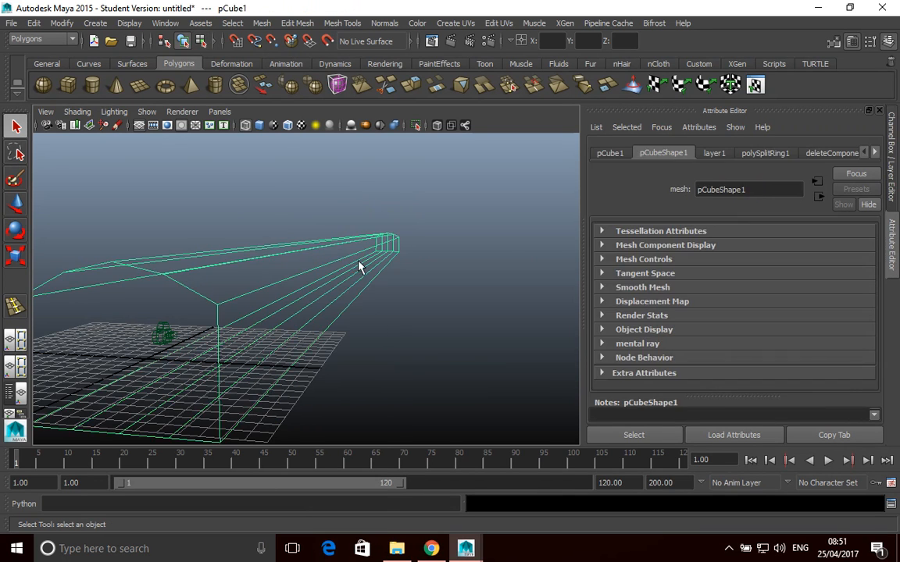
# Assign a new Lambert material to the box and map its Color with a File texture created as a projection
pyautogui.moveTo(349, 228); pyautogui.dragTo(340, 502, button='right')
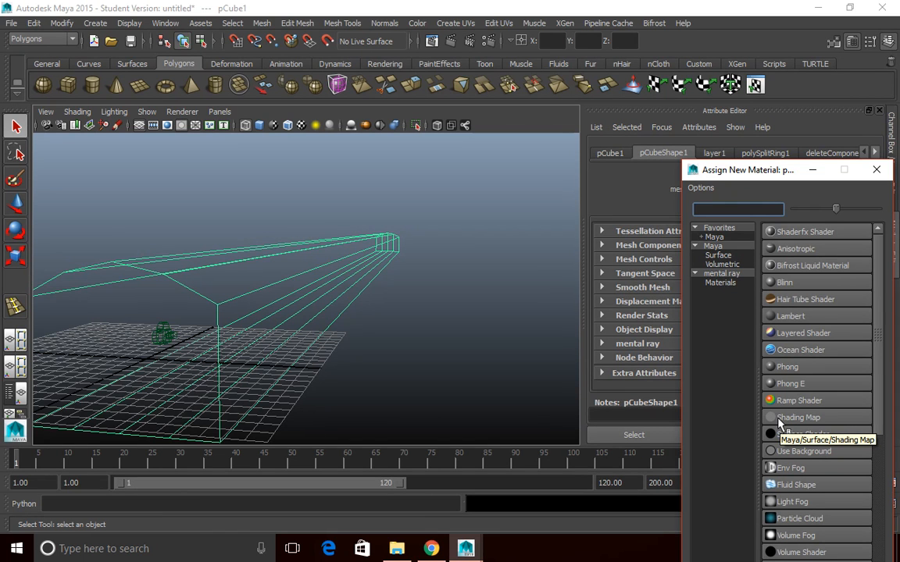
pyautogui.click(796, 318)
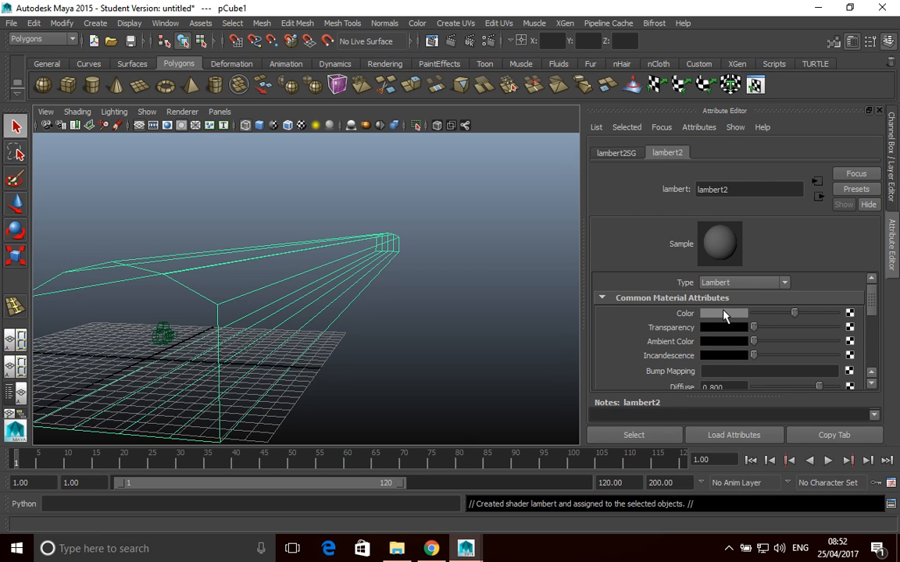
pyautogui.click(849, 313)
pyautogui.moveTo(553, 276); pyautogui.dragTo(547, 96)
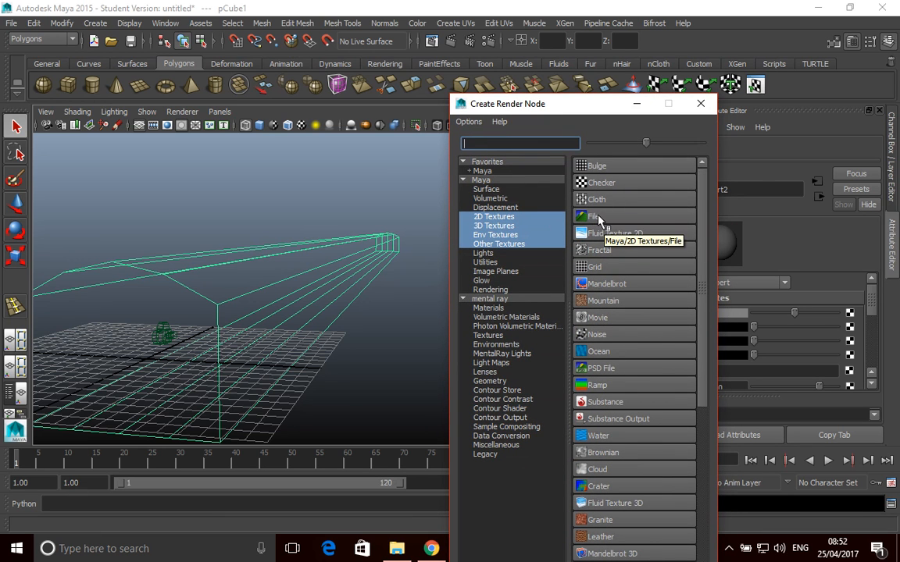
pyautogui.rightClick(598, 221)
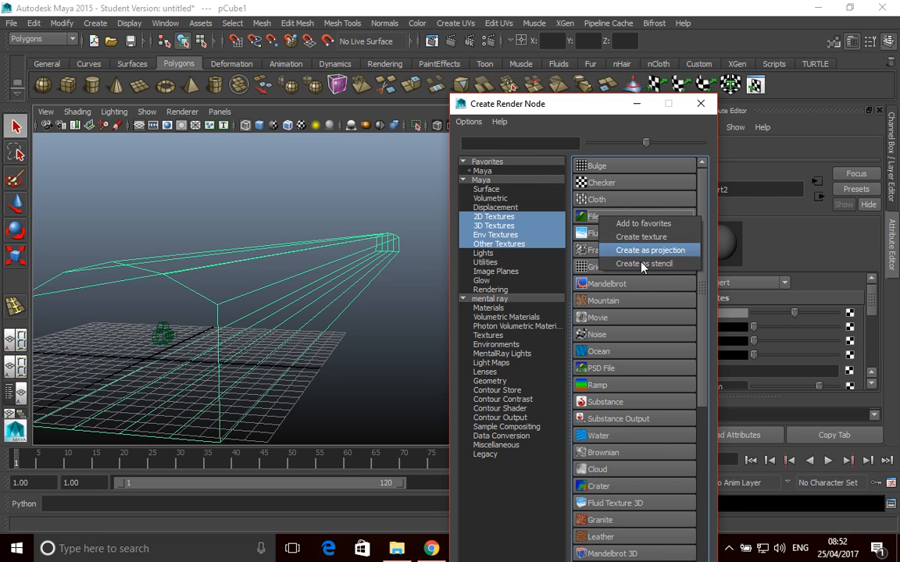
pyautogui.rightClick(592, 221)
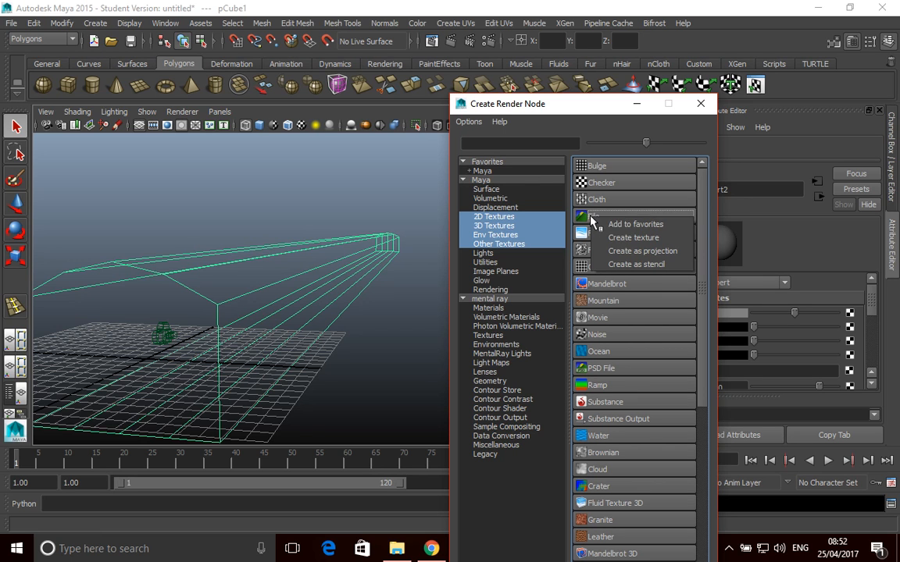
pyautogui.click(642, 251)
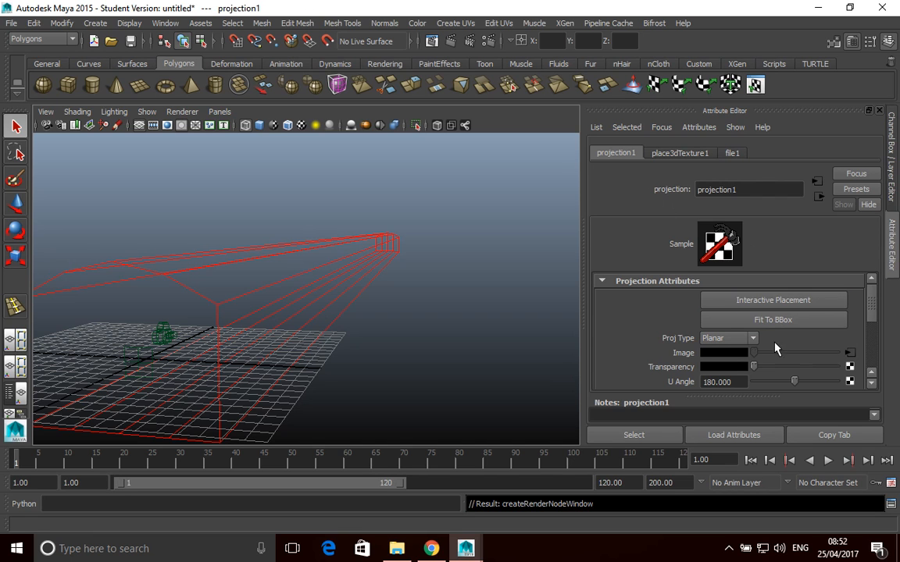
# Load Av_de_la_Paz_metro_tunel.jpg from the sourceimages folder as the image of the projection's file texture
pyautogui.click(732, 154)
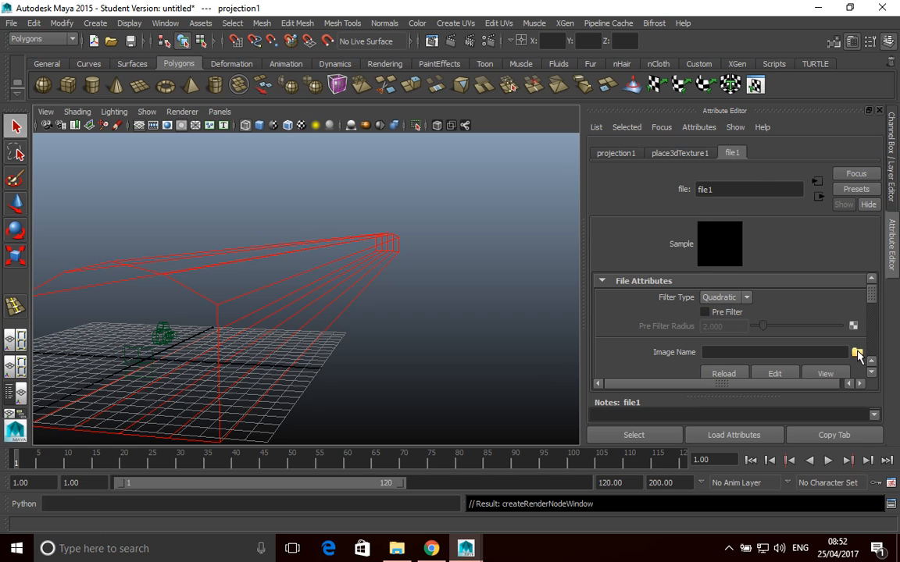
pyautogui.click(857, 352)
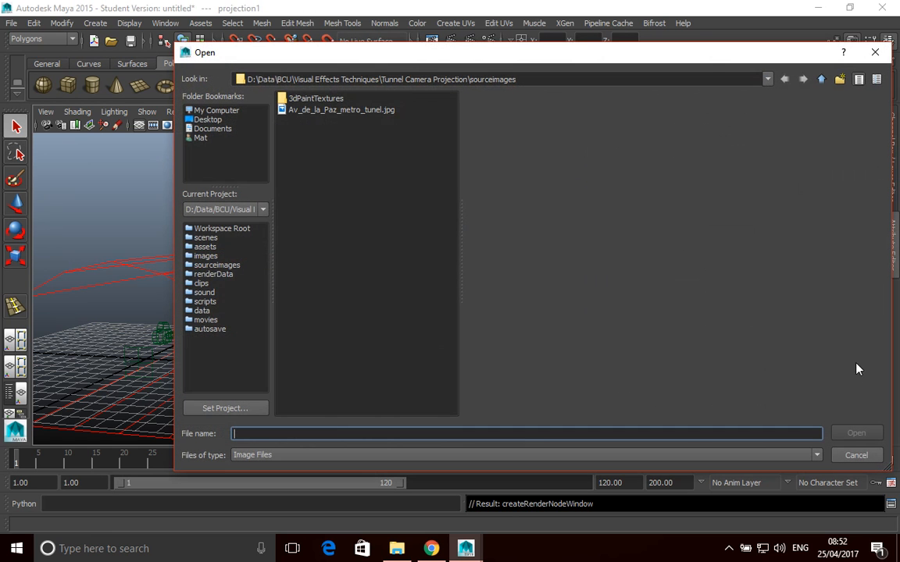
pyautogui.click(320, 111)
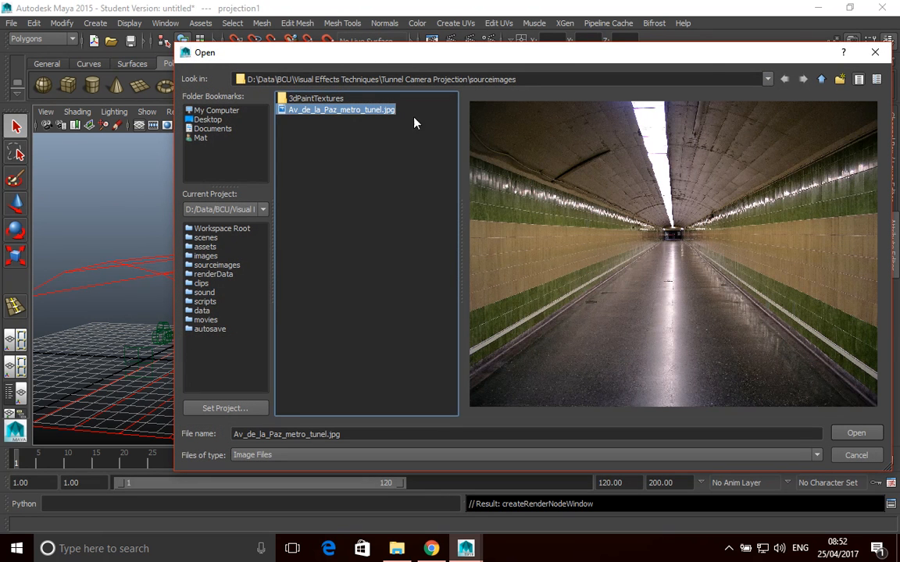
pyautogui.click(857, 434)
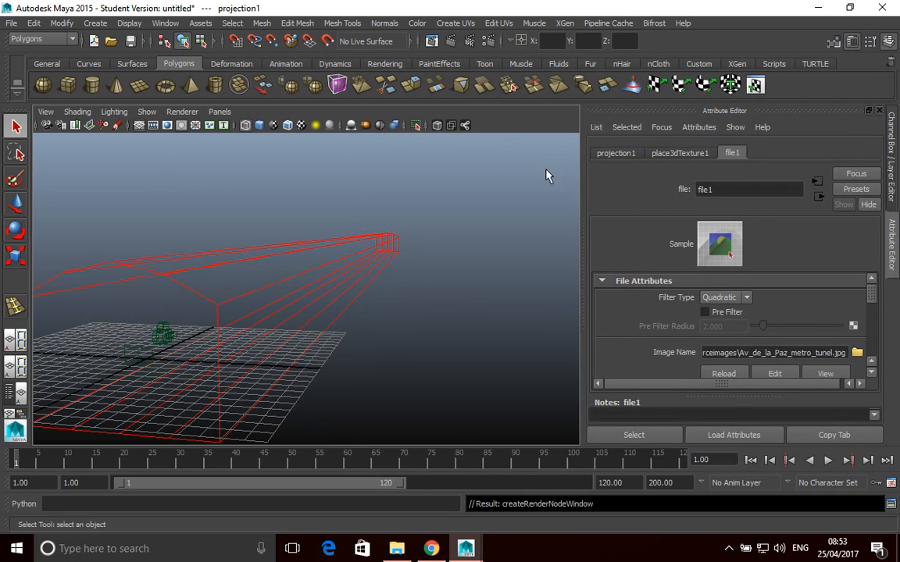
# Display the perspective view with Smooth Shade All and Hardware Texturing
pyautogui.click(78, 111)
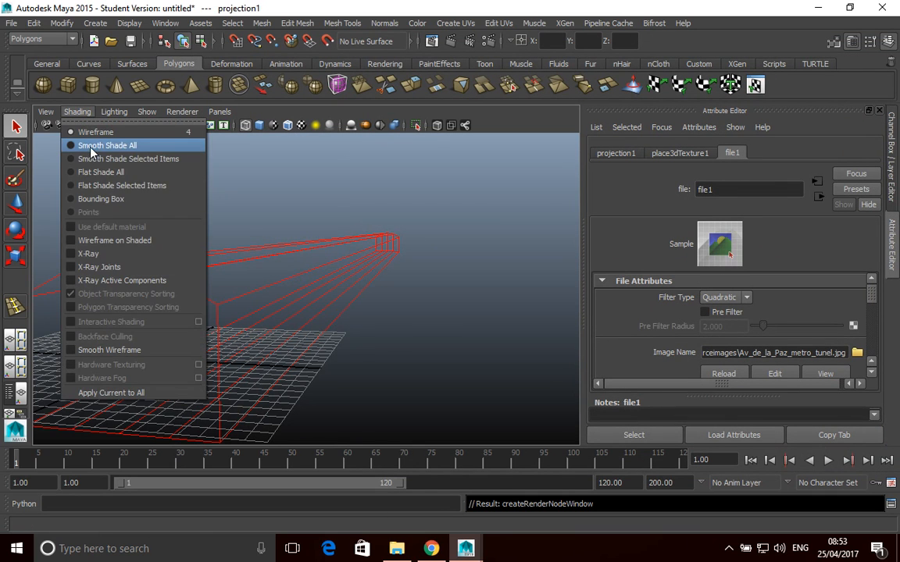
pyautogui.click(78, 146)
pyautogui.click(83, 112)
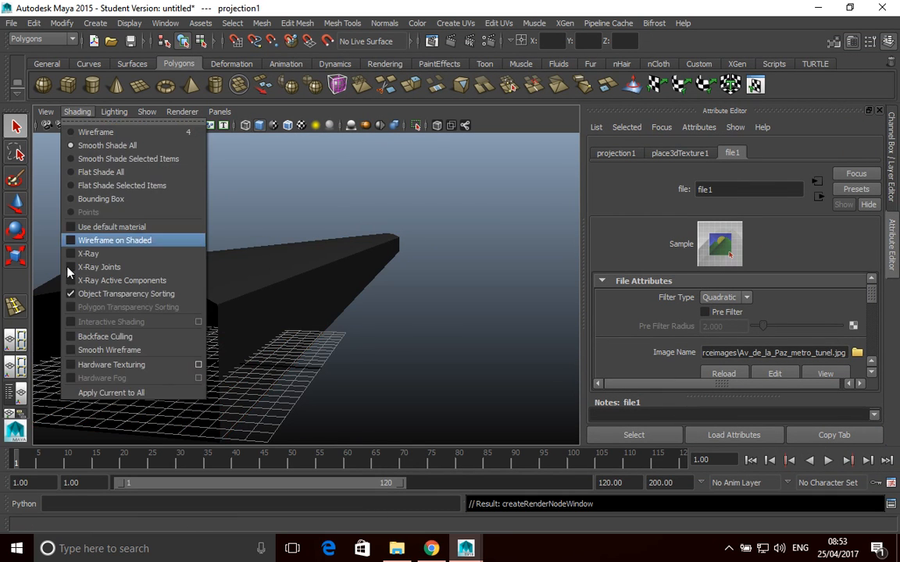
pyautogui.click(85, 369)
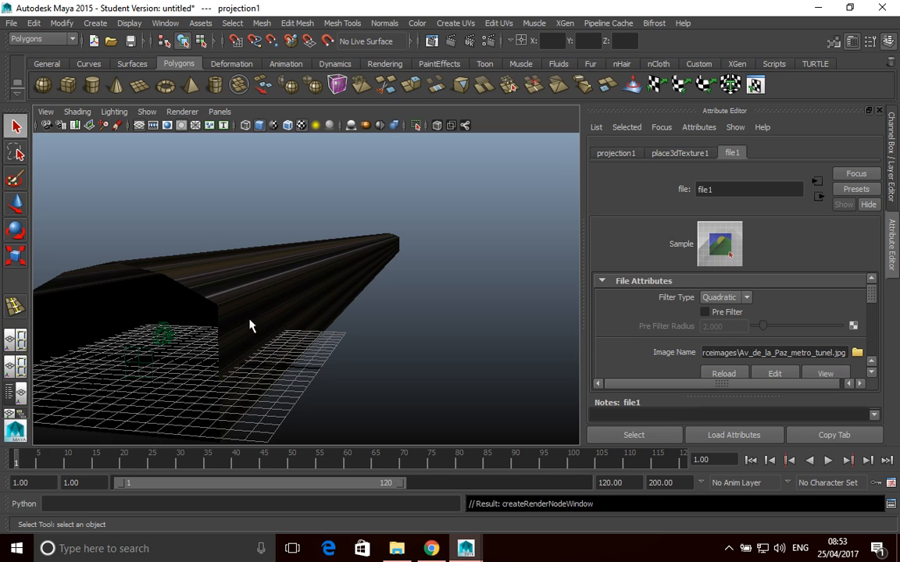
pyautogui.keyDown('alt'); pyautogui.moveTo(457, 300); pyautogui.dragTo(235, 356); pyautogui.keyUp('alt')
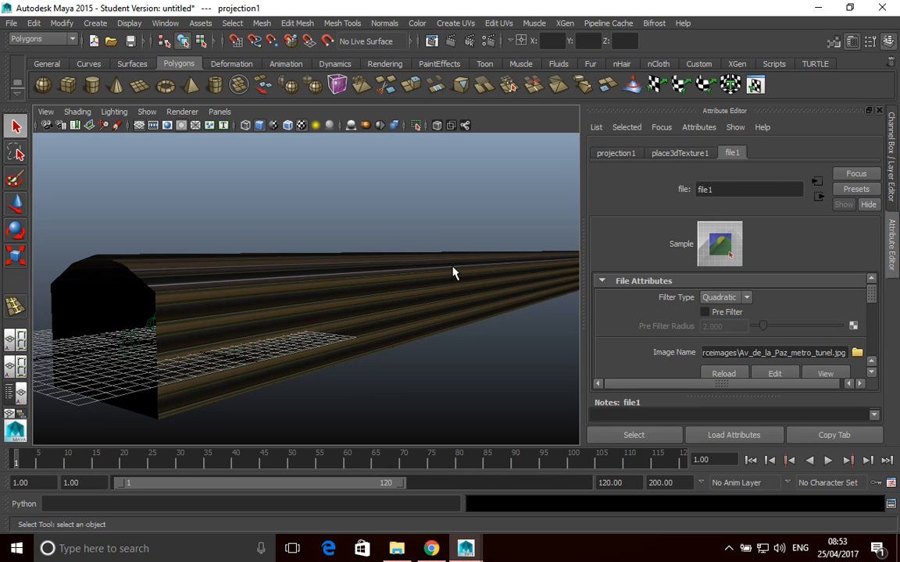
# Set the Proj Type of the box's projection node to Perspective
pyautogui.click(617, 153)
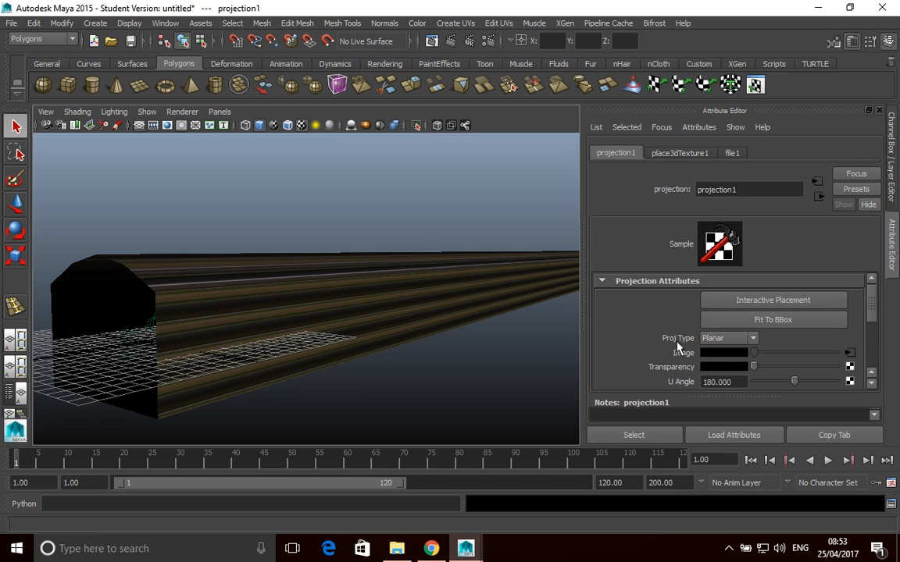
pyautogui.click(734, 340)
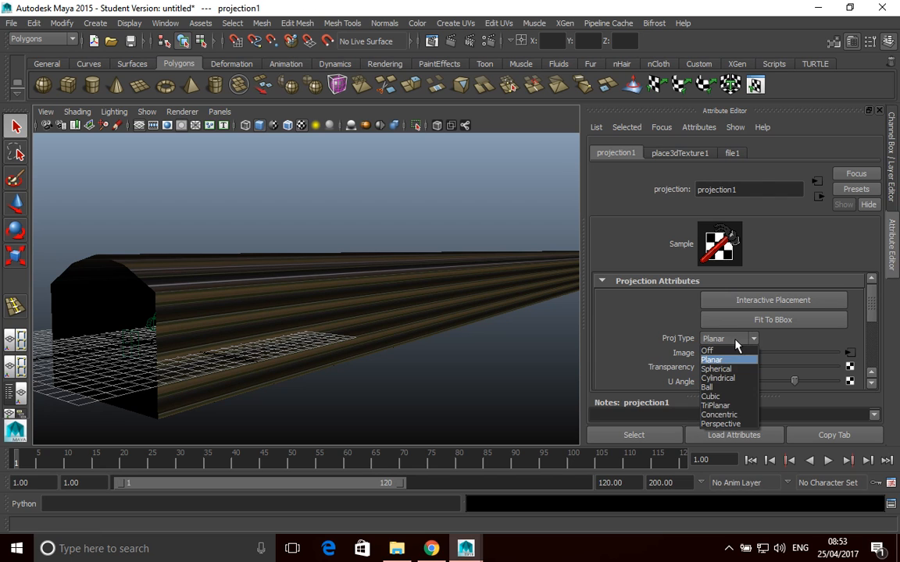
pyautogui.click(728, 424)
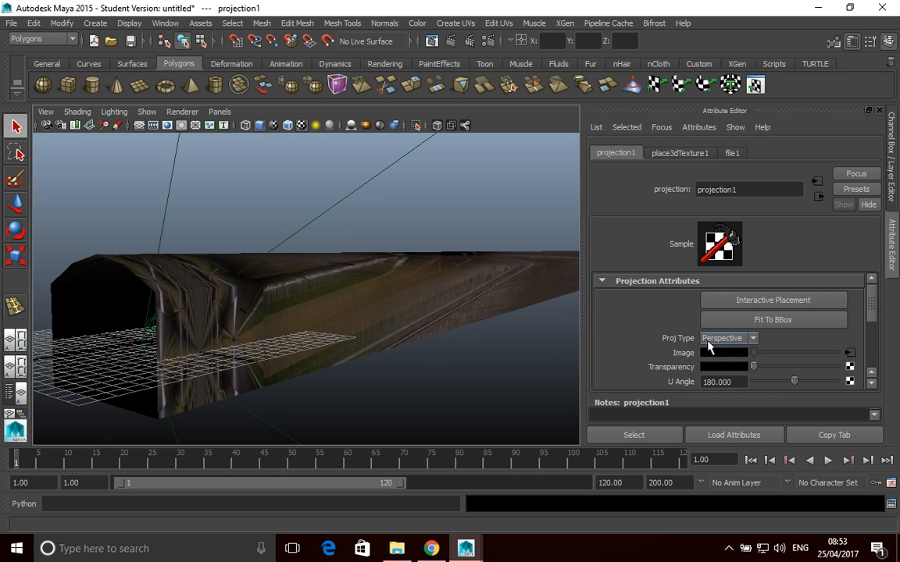
# Link the projection to the projectionShape camera in its Camera Projection Attributes
pyautogui.moveTo(875, 304); pyautogui.dragTo(875, 332)
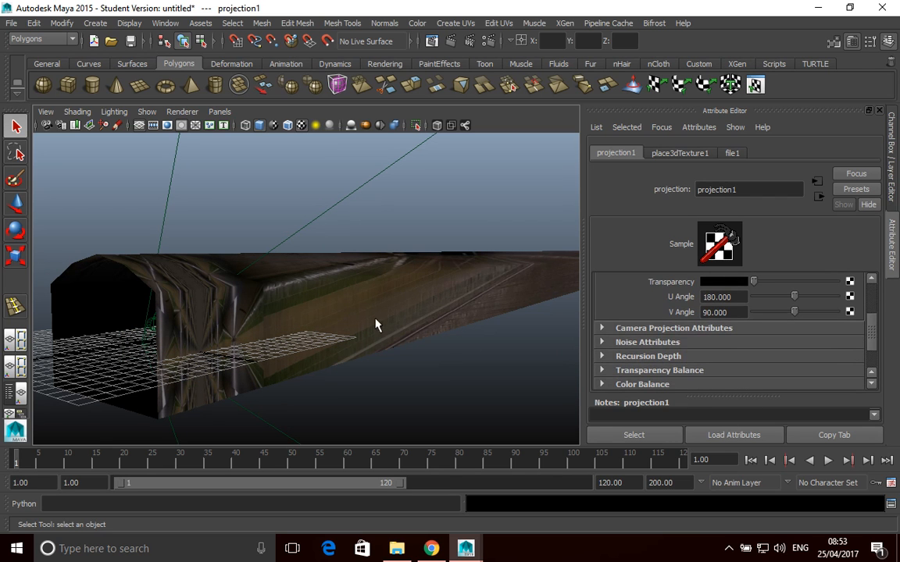
pyautogui.keyDown('alt'); pyautogui.moveTo(518, 375); pyautogui.dragTo(461, 314); pyautogui.keyUp('alt')
pyautogui.moveTo(871, 331)
pyautogui.mouseDown()
pyautogui.moveTo(867, 298)
pyautogui.moveTo(870, 342)
pyautogui.mouseUp()
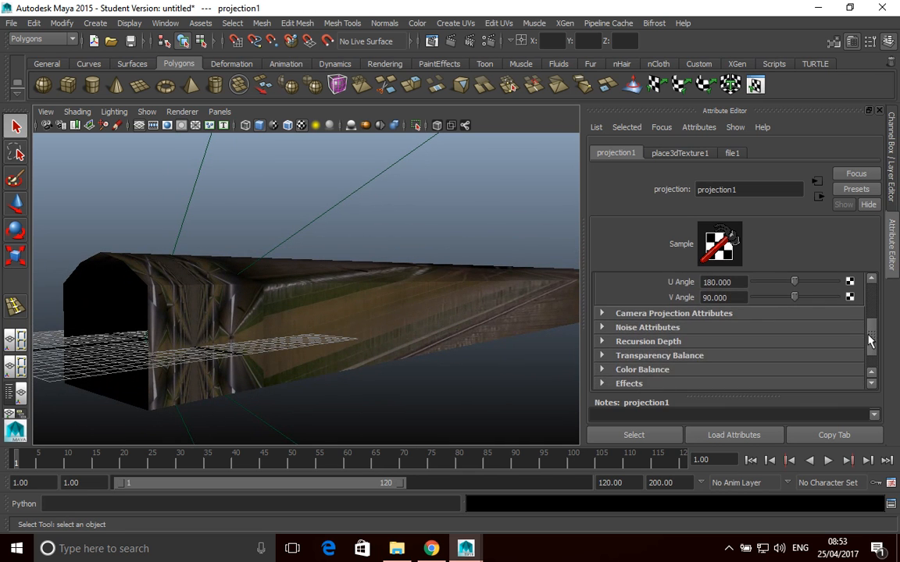
pyautogui.click(602, 313)
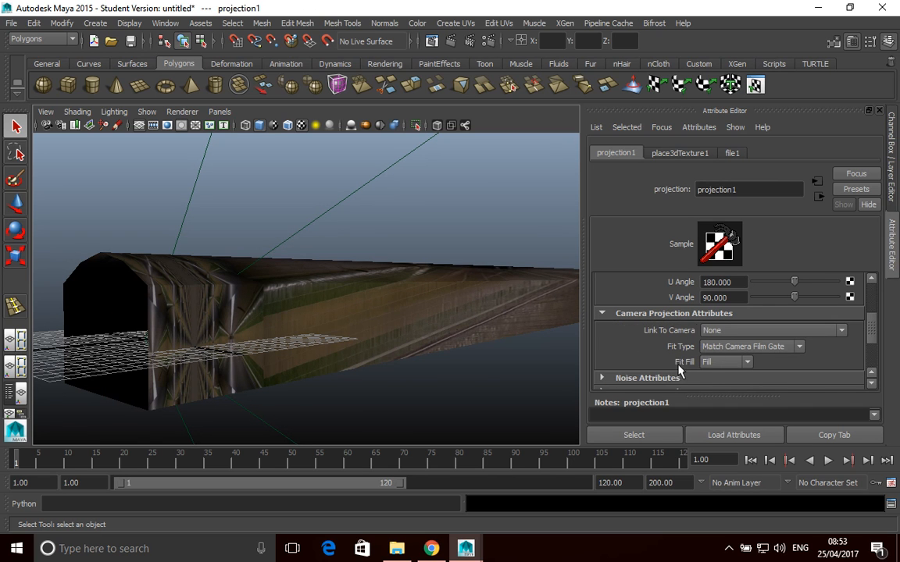
pyautogui.click(728, 331)
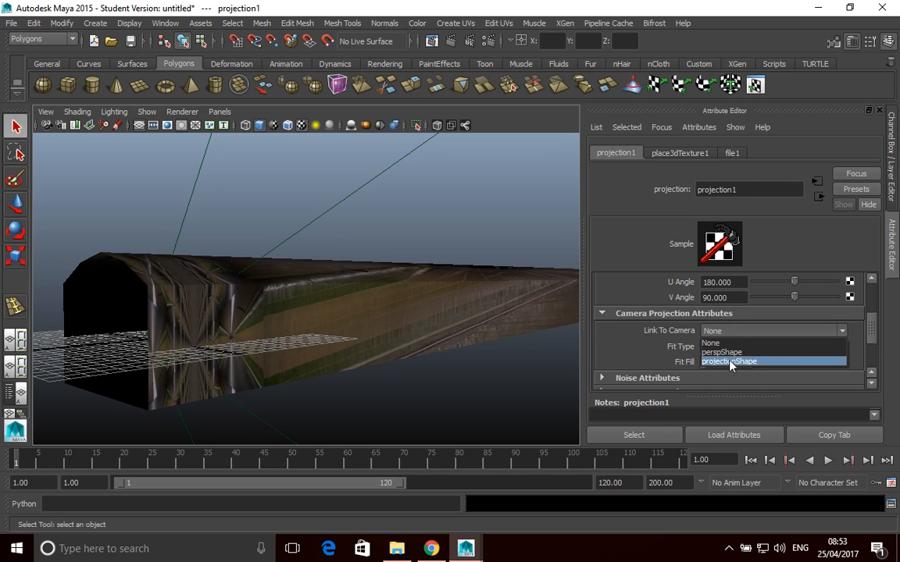
pyautogui.click(730, 362)
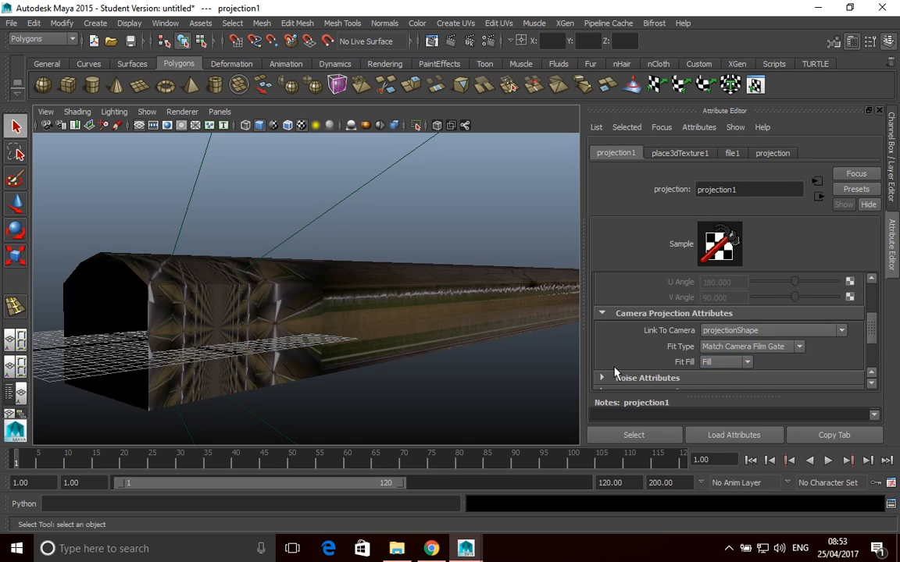
# Inspect the projected texture on the tunnel from several angles, comparing the default lighting with Use All Lights
pyautogui.keyDown('alt'); pyautogui.moveTo(515, 366); pyautogui.dragTo(534, 320); pyautogui.keyUp('alt')
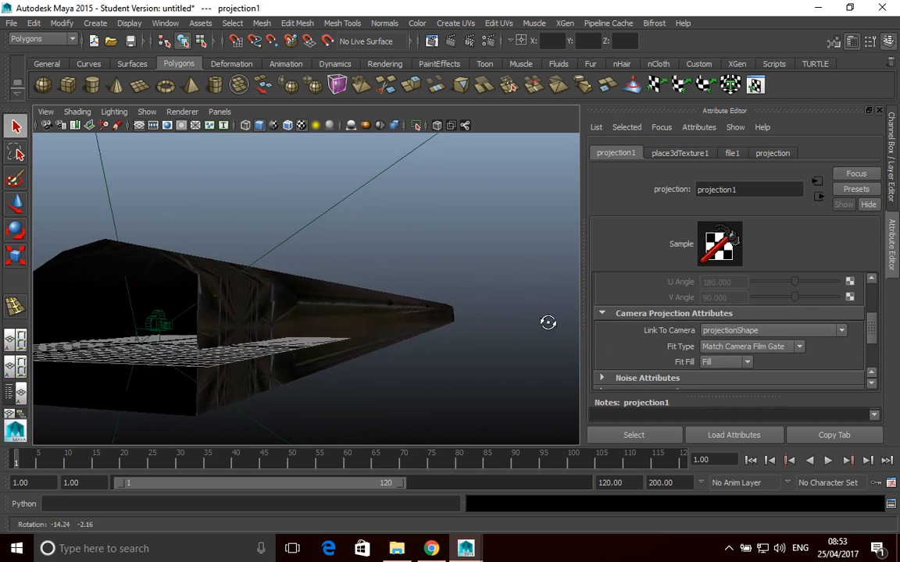
pyautogui.keyDown('alt'); pyautogui.moveTo(476, 345); pyautogui.dragTo(321, 343); pyautogui.keyUp('alt')
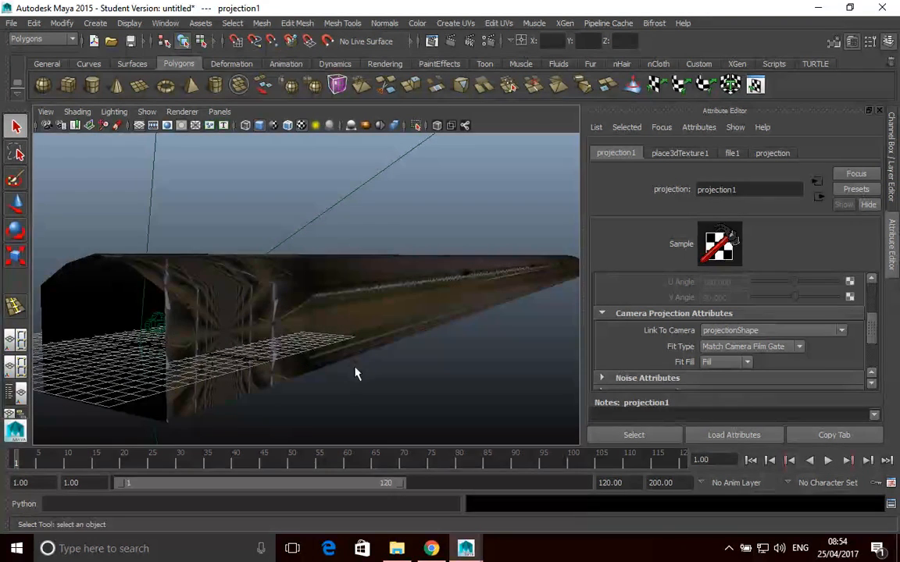
pyautogui.keyDown('alt'); pyautogui.moveTo(219, 349); pyautogui.dragTo(575, 338); pyautogui.keyUp('alt')
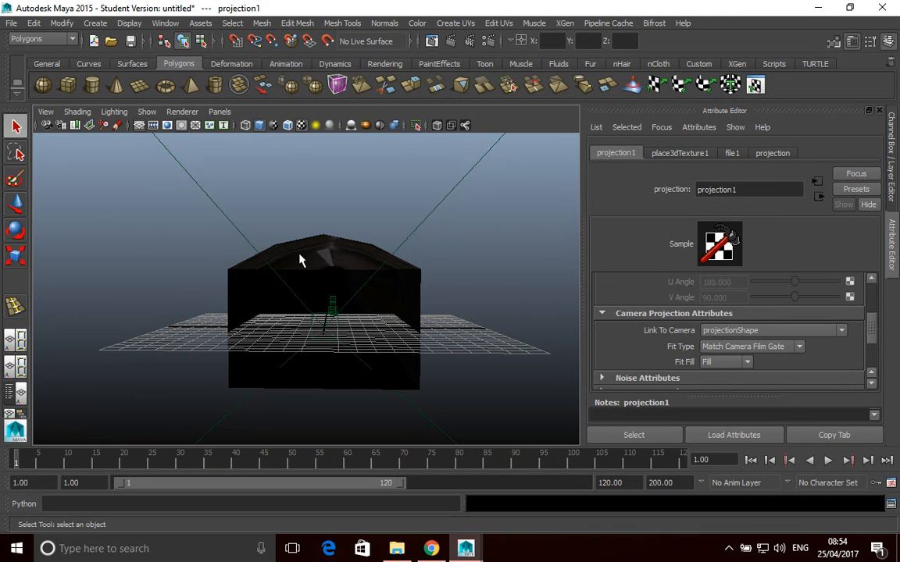
pyautogui.keyDown('alt'); pyautogui.moveTo(496, 277); pyautogui.dragTo(351, 311); pyautogui.keyUp('alt')
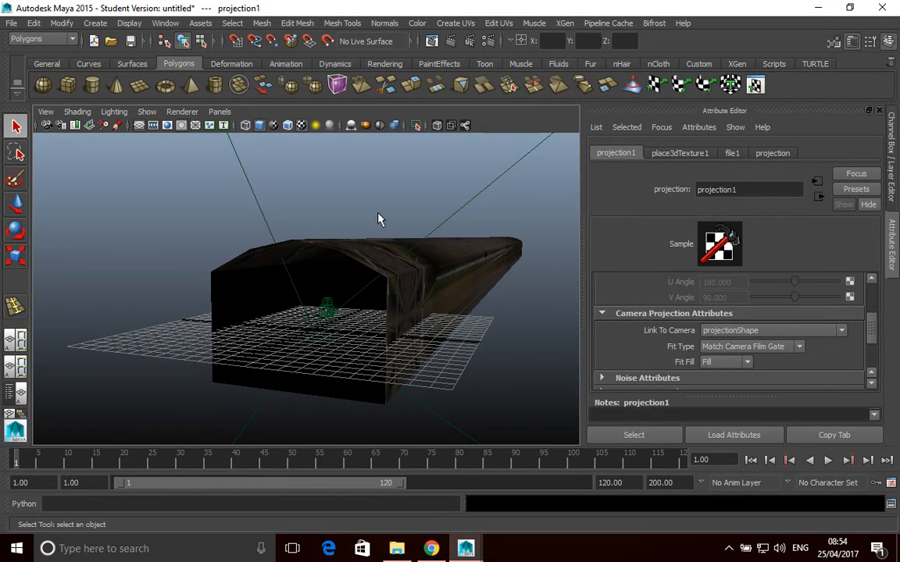
pyautogui.click(316, 126)
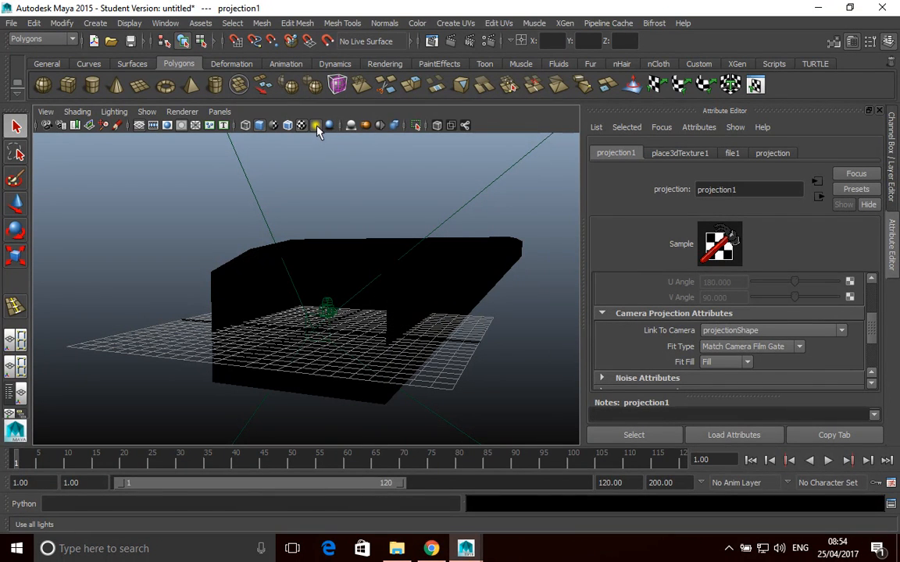
pyautogui.click(317, 126)
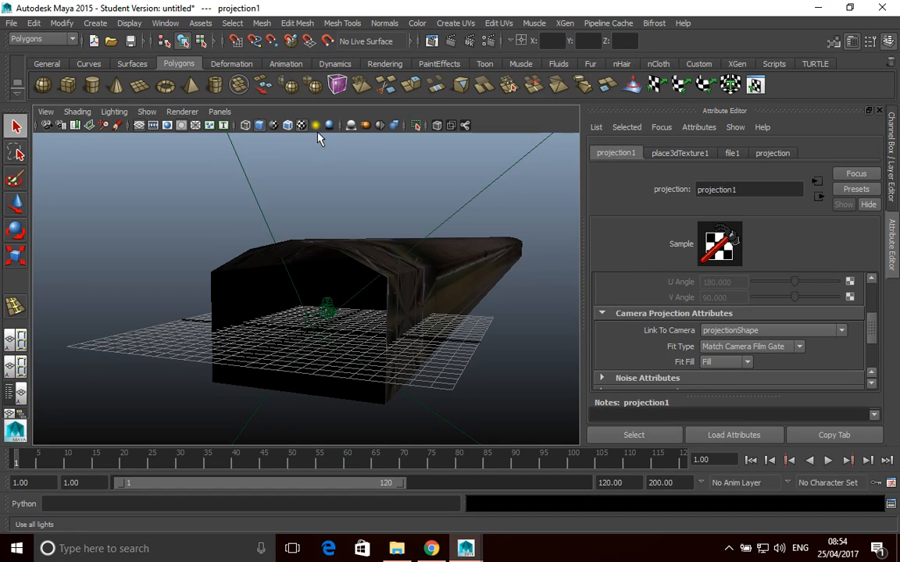
pyautogui.click(316, 126)
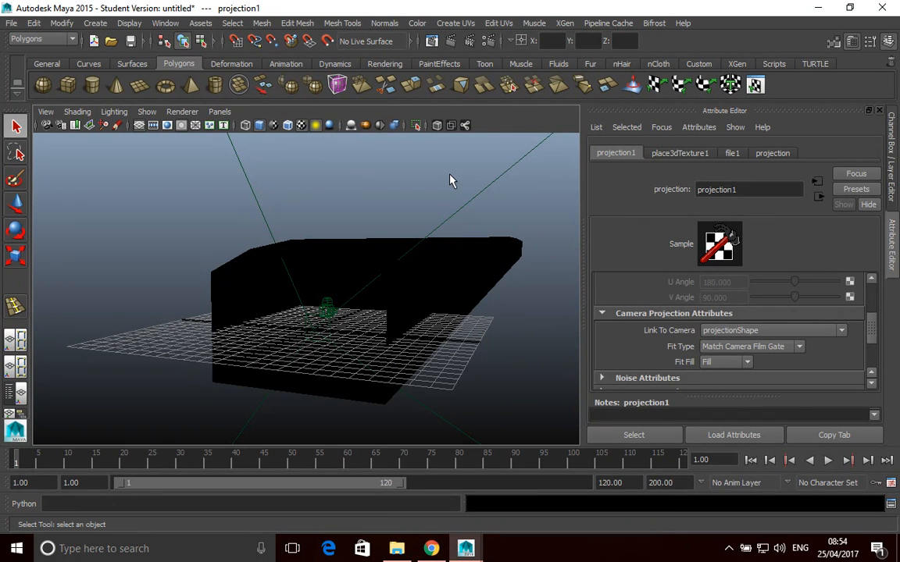
pyautogui.click(316, 126)
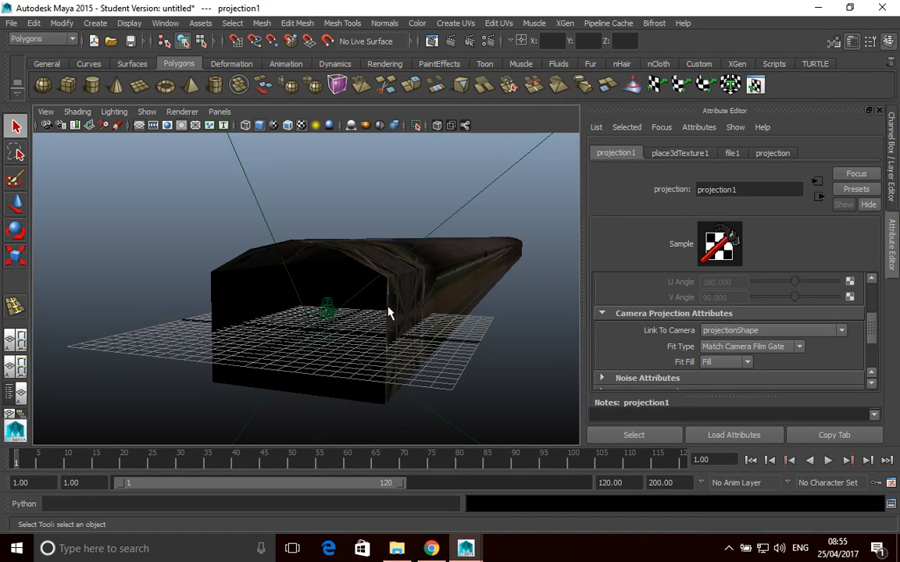
# Open the attributes of the tunnel's Lambert material, set Diffuse to 0 and raise Ambient Color to white
pyautogui.moveTo(454, 228); pyautogui.dragTo(439, 487, button='right')
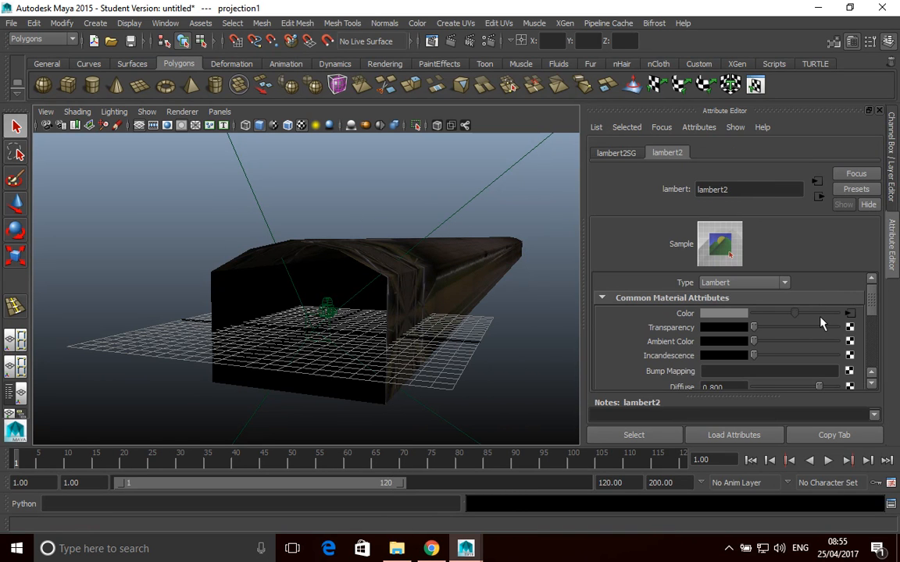
pyautogui.scroll(-3, 822, 322)
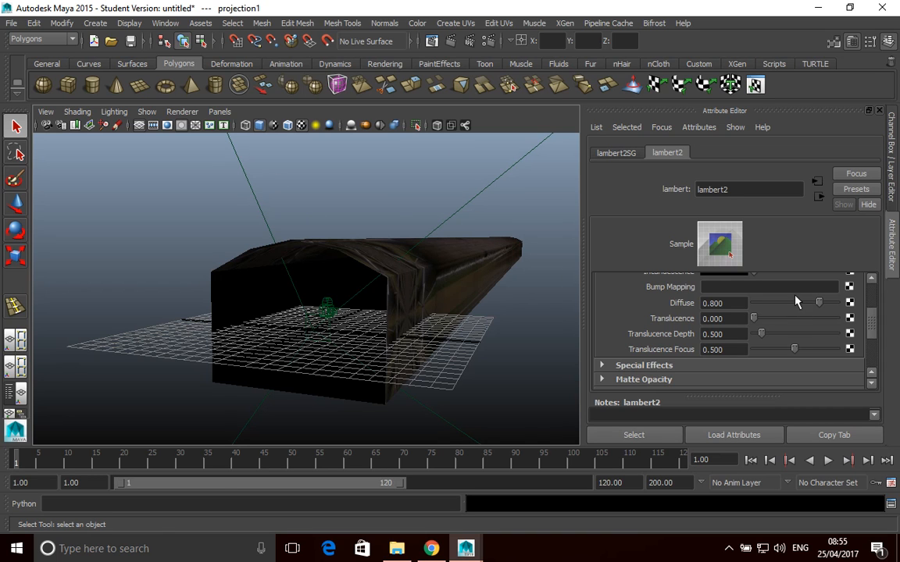
pyautogui.moveTo(820, 304); pyautogui.dragTo(436, 306)
pyautogui.moveTo(873, 324)
pyautogui.mouseDown()
pyautogui.moveTo(876, 331)
pyautogui.moveTo(874, 316)
pyautogui.mouseUp()
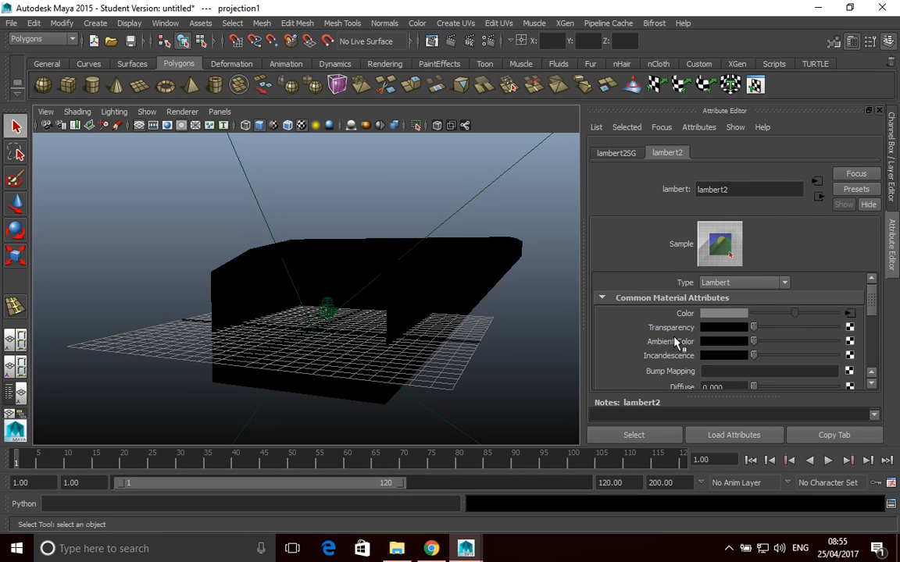
pyautogui.moveTo(755, 344); pyautogui.dragTo(849, 344)
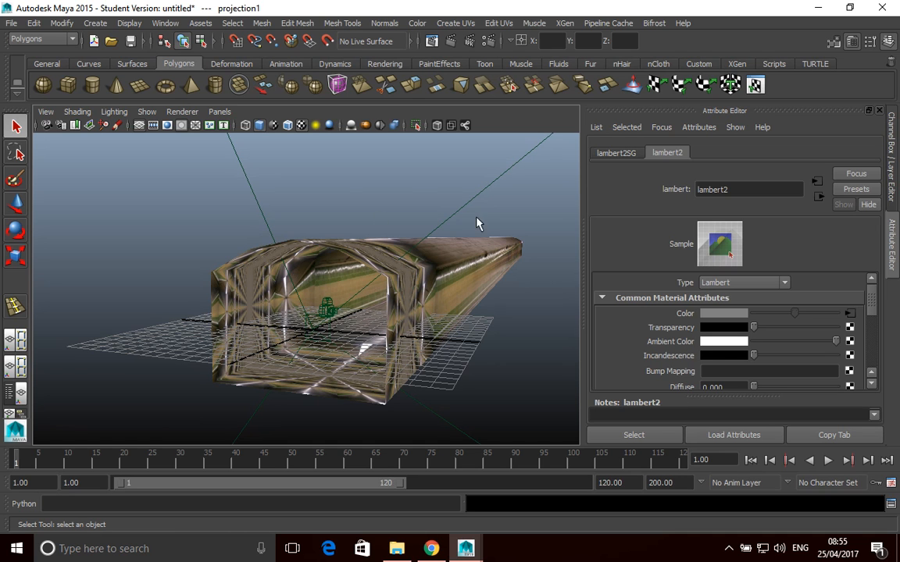
# Examine the textured tunnel from several angles and pick out the 3D texture placement node and the projection camera inside it
pyautogui.keyDown('alt'); pyautogui.moveTo(451, 292); pyautogui.dragTo(325, 346); pyautogui.keyUp('alt')
pyautogui.keyDown('alt'); pyautogui.moveTo(516, 321); pyautogui.dragTo(492, 286); pyautogui.keyUp('alt')
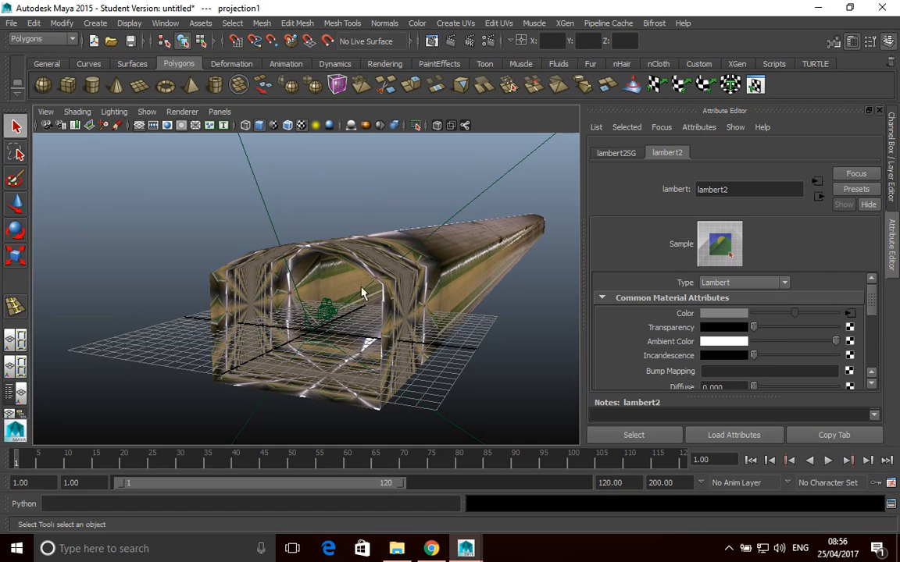
pyautogui.keyDown('alt'); pyautogui.moveTo(437, 364); pyautogui.dragTo(427, 314); pyautogui.keyUp('alt')
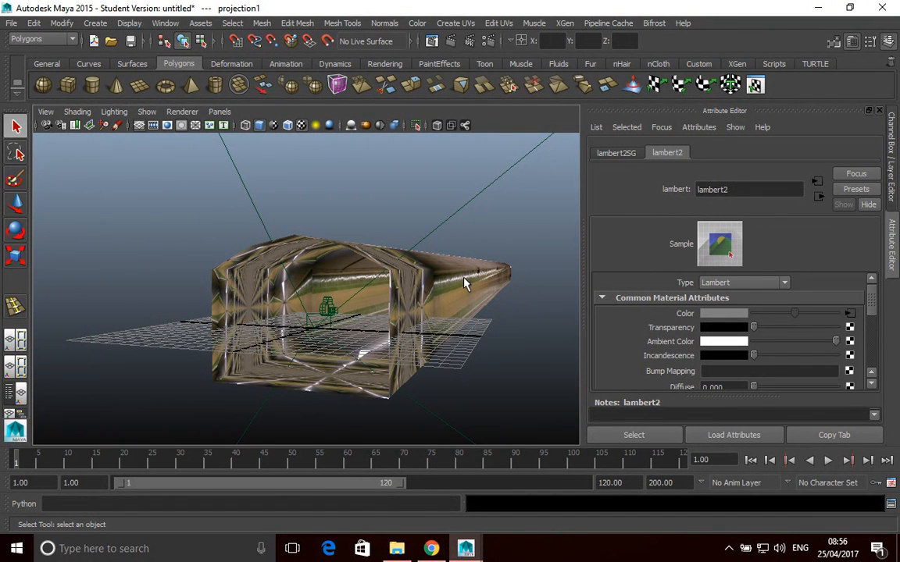
pyautogui.click(312, 322)
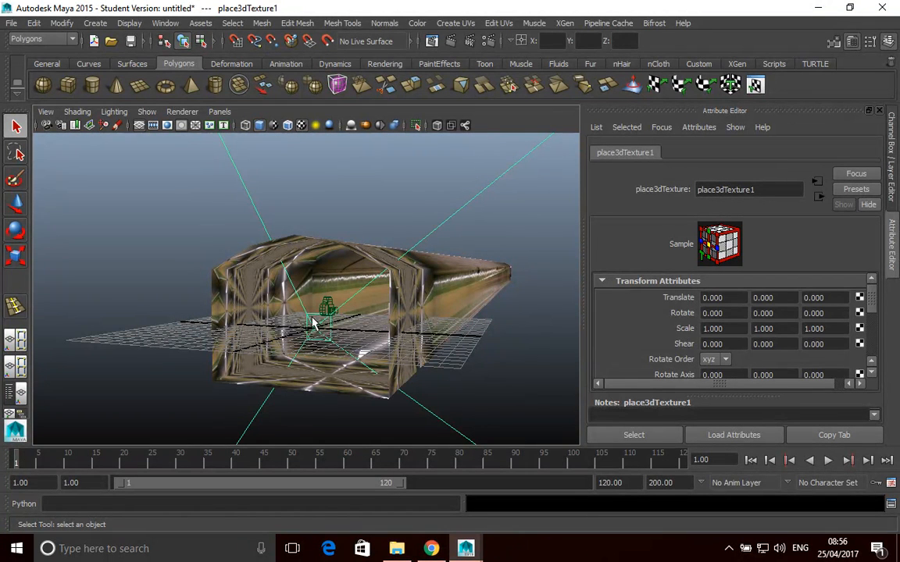
pyautogui.click(322, 320)
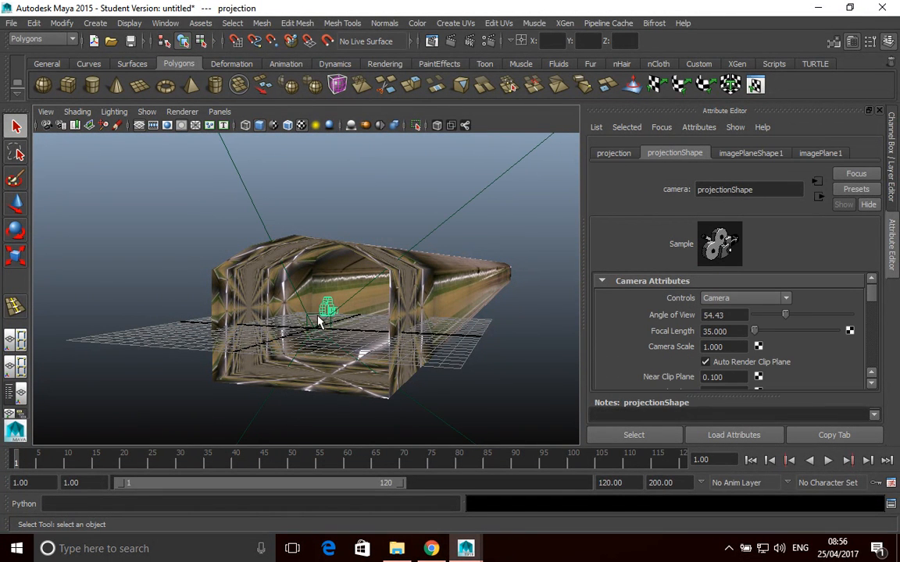
pyautogui.click(315, 321)
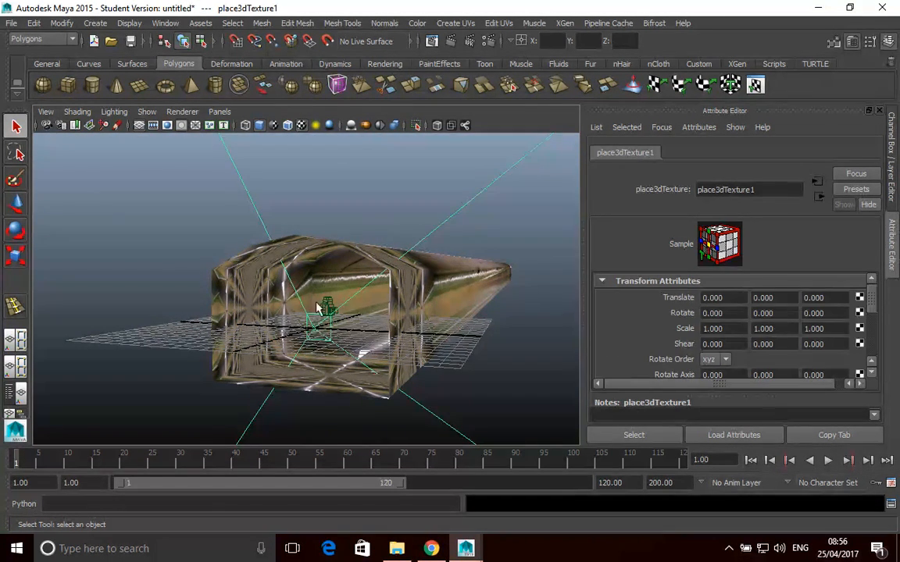
pyautogui.click(328, 311)
# Select the tunnel mesh and examine its connections in the Hypergraph, closing the graph window after viewing
pyautogui.click(426, 304)
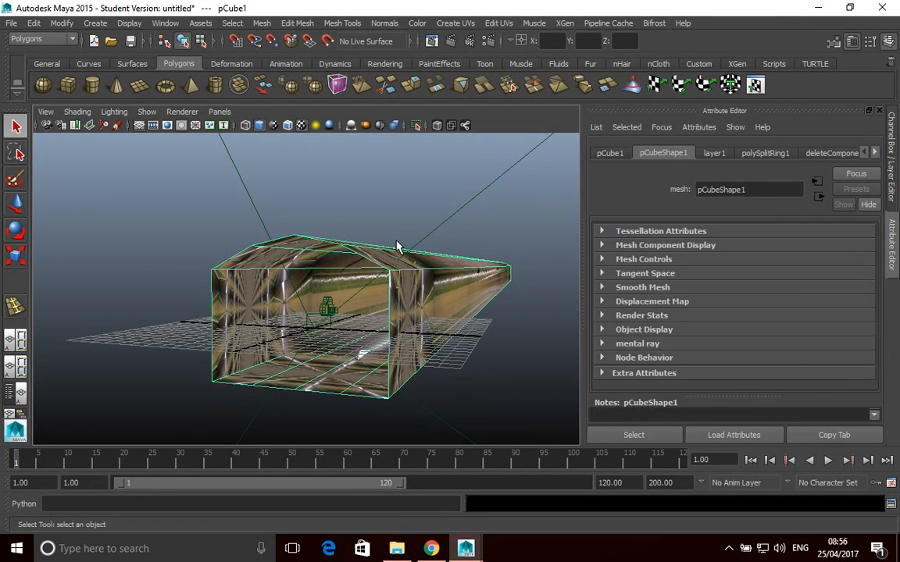
pyautogui.click(157, 22)
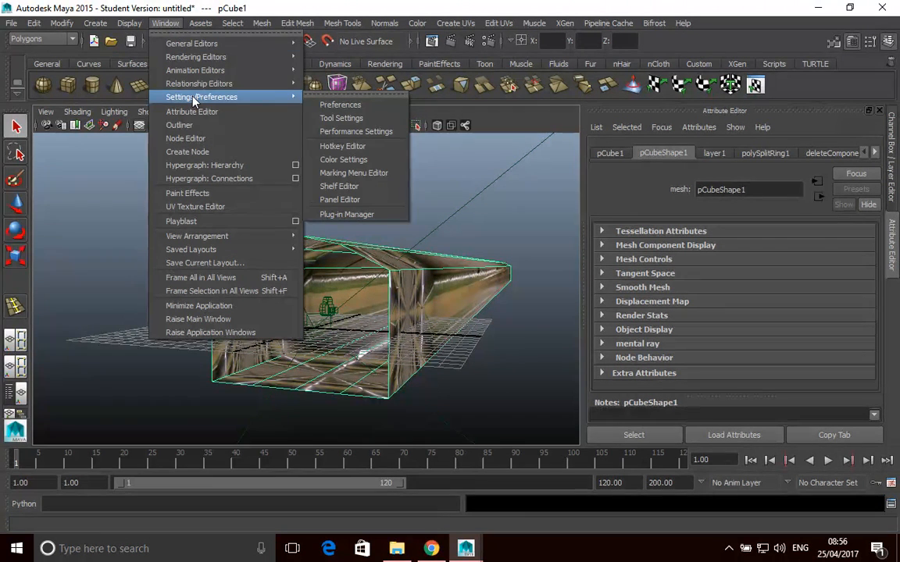
pyautogui.click(216, 179)
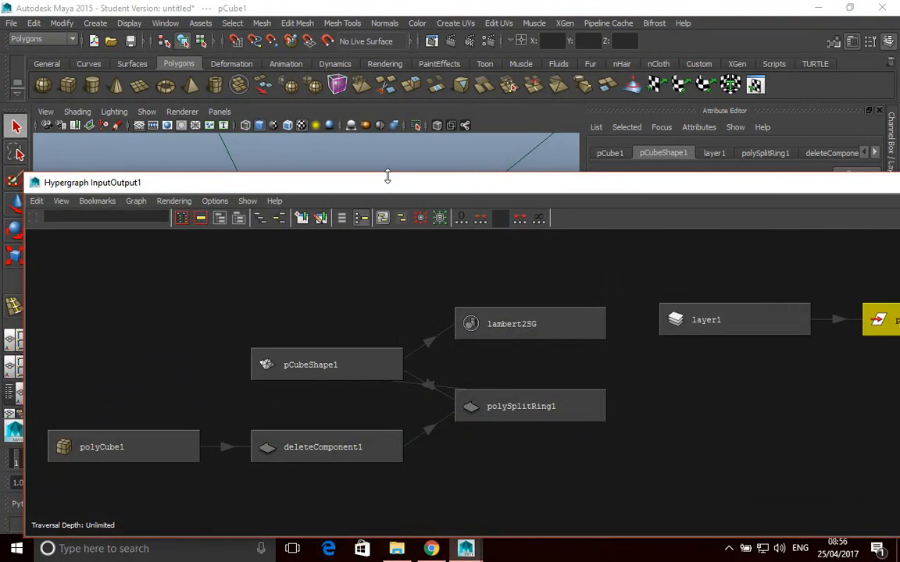
pyautogui.moveTo(378, 190); pyautogui.dragTo(157, 250)
pyautogui.click(801, 241)
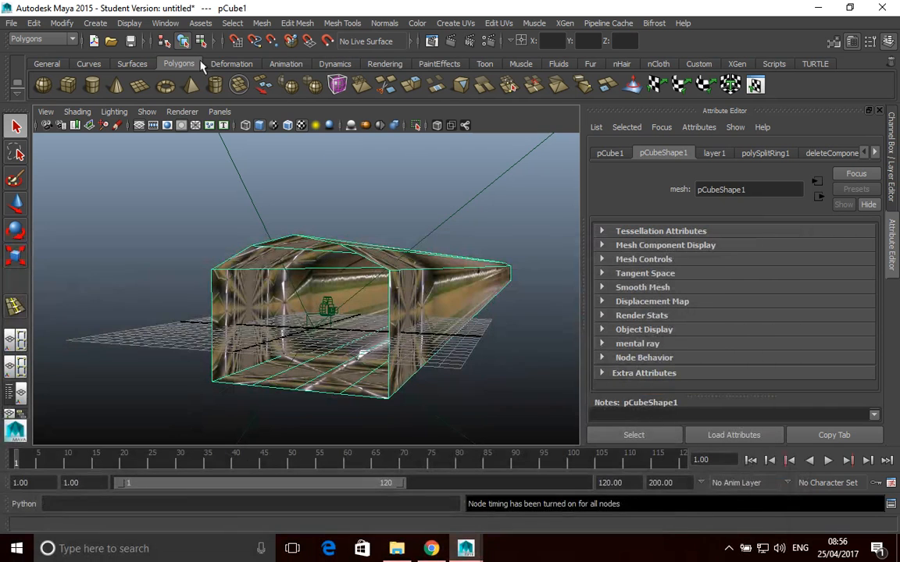
# Open the Hypershade and graph the input and output connections of the lambert2 material
pyautogui.click(167, 23)
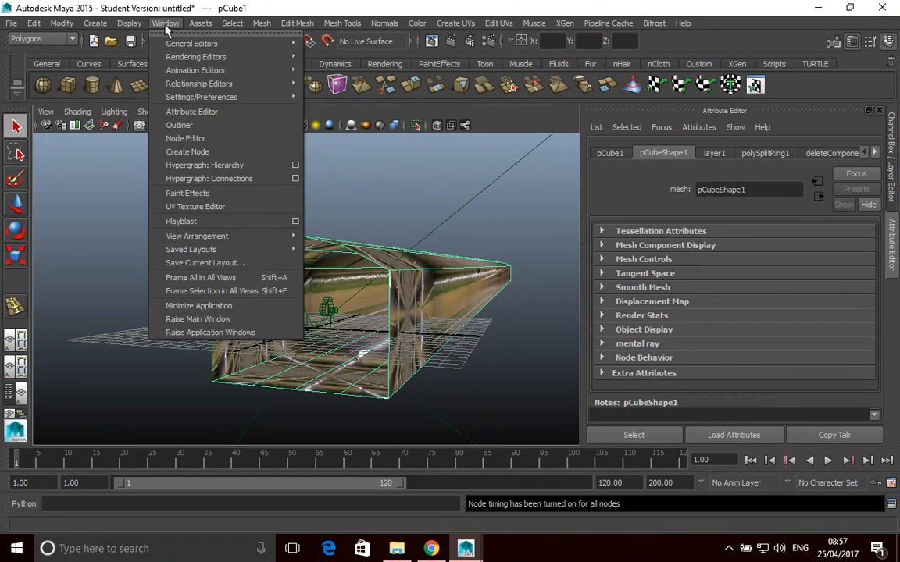
pyautogui.moveTo(197, 60)
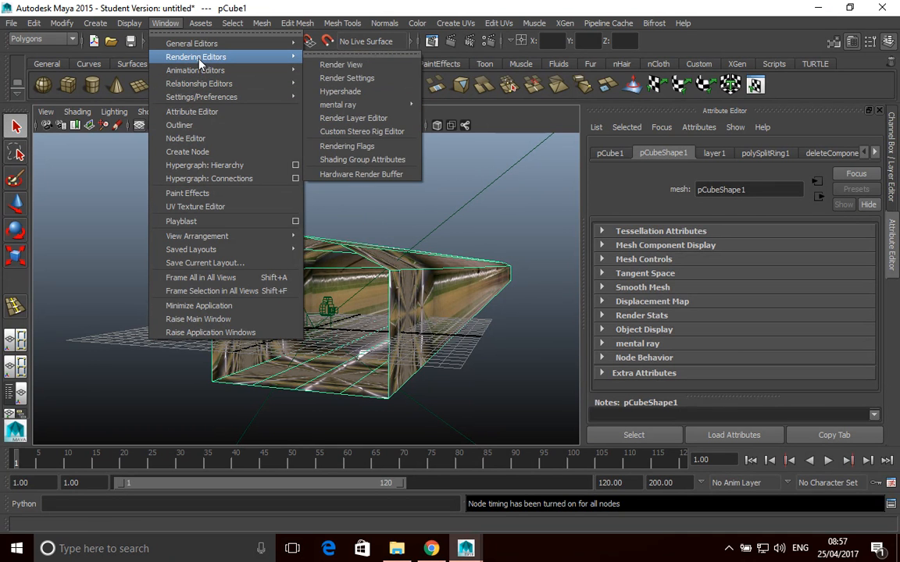
pyautogui.click(355, 91)
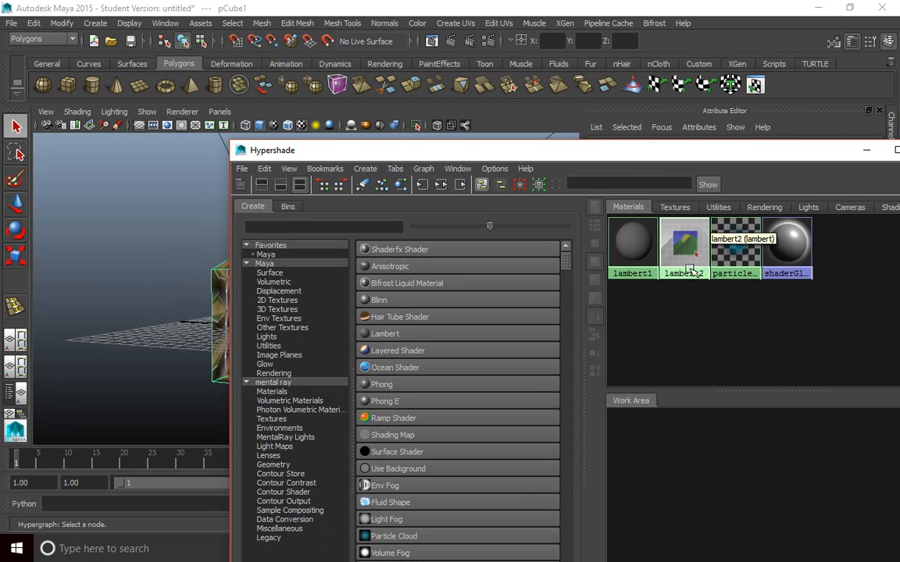
pyautogui.click(692, 274)
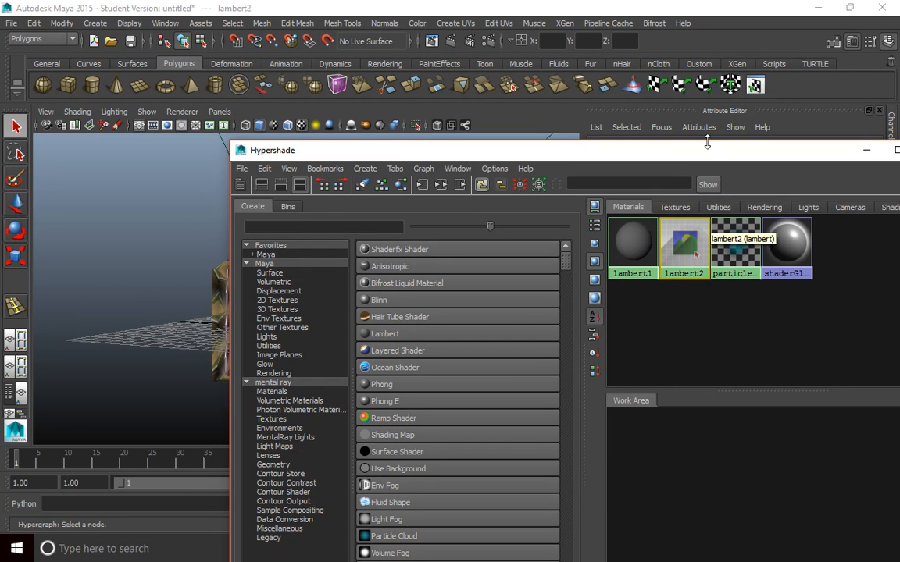
pyautogui.moveTo(709, 151); pyautogui.dragTo(664, 124)
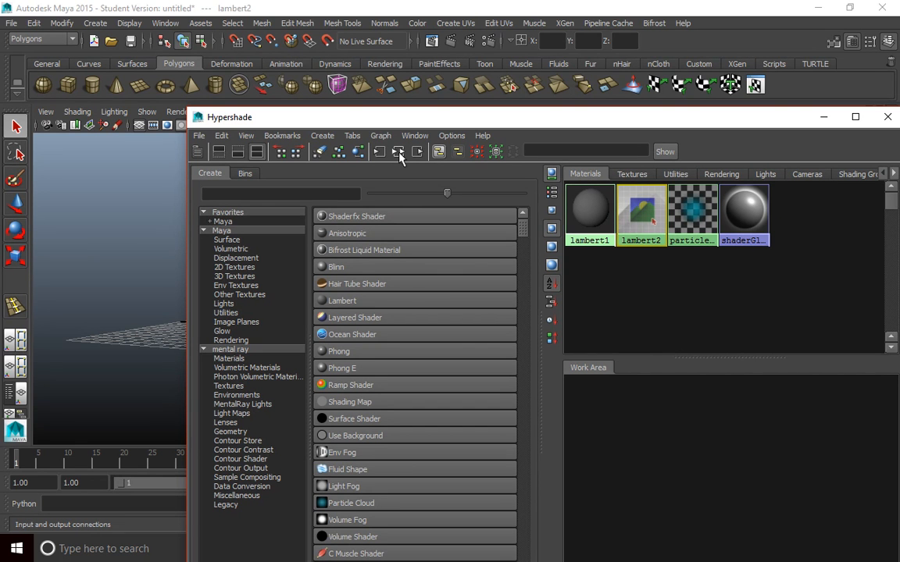
pyautogui.click(397, 153)
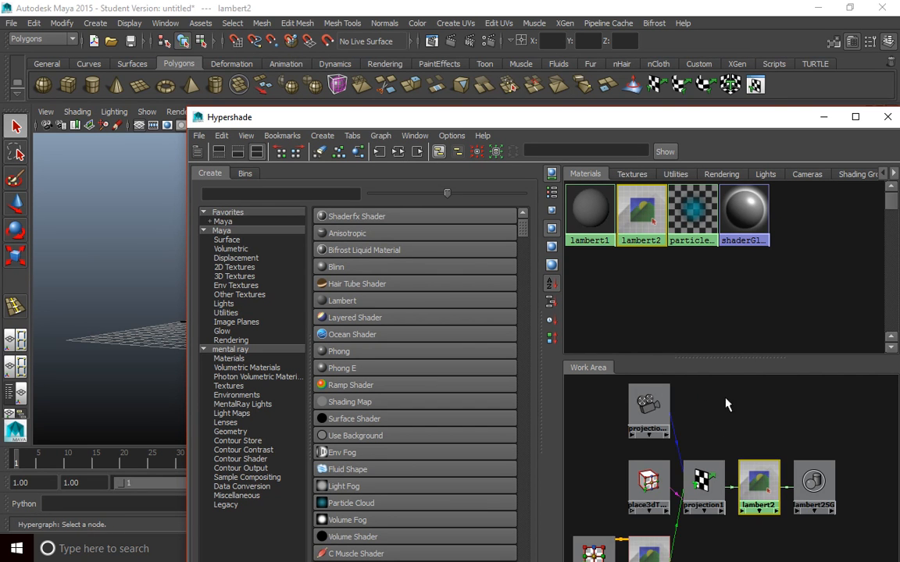
# Inspect the attributes of the file1 and projection1 nodes in the lambert2 network and close the Hypershade
pyautogui.moveTo(678, 116); pyautogui.dragTo(351, 38)
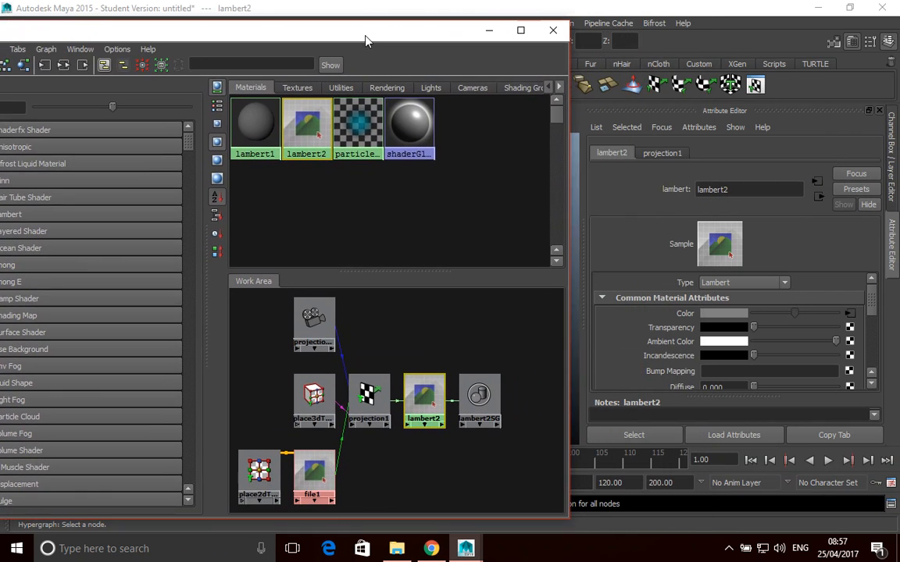
pyautogui.click(312, 473)
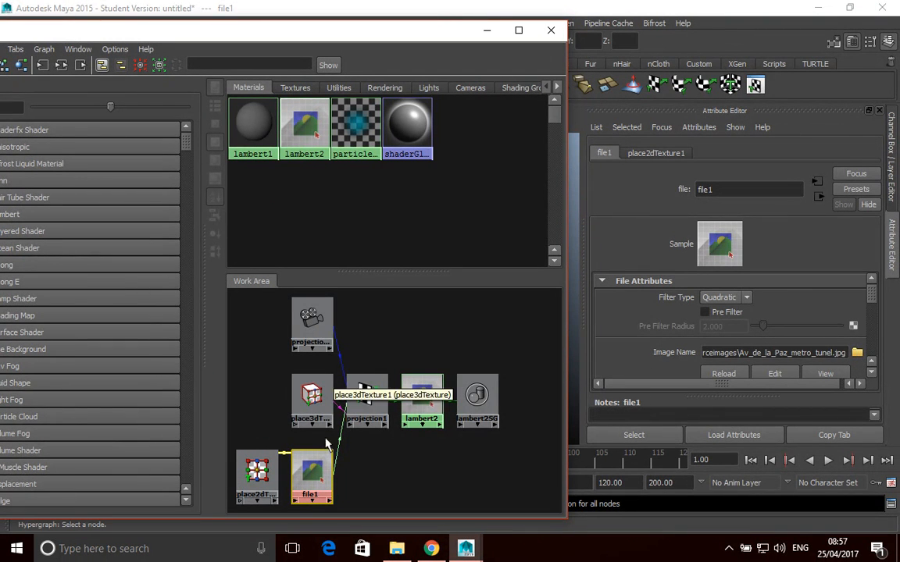
pyautogui.click(375, 410)
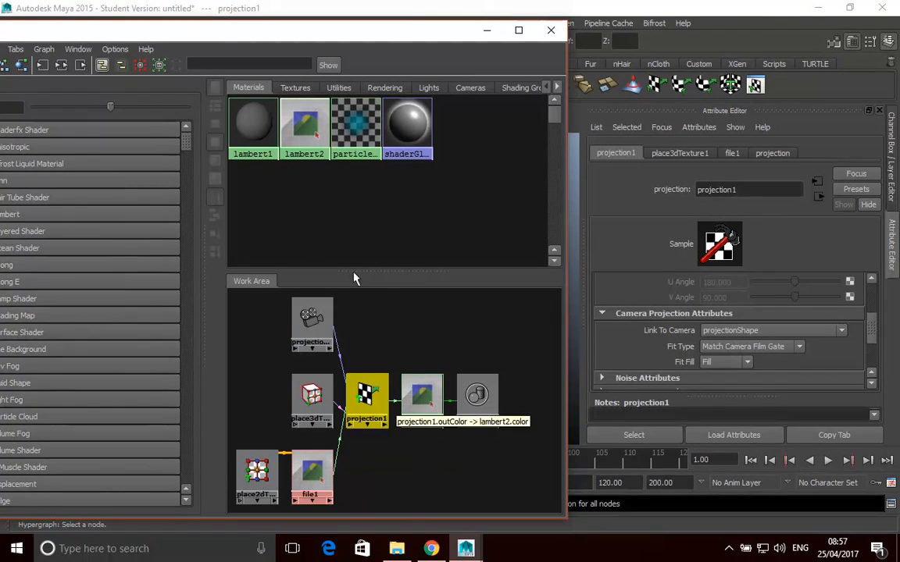
pyautogui.click(558, 34)
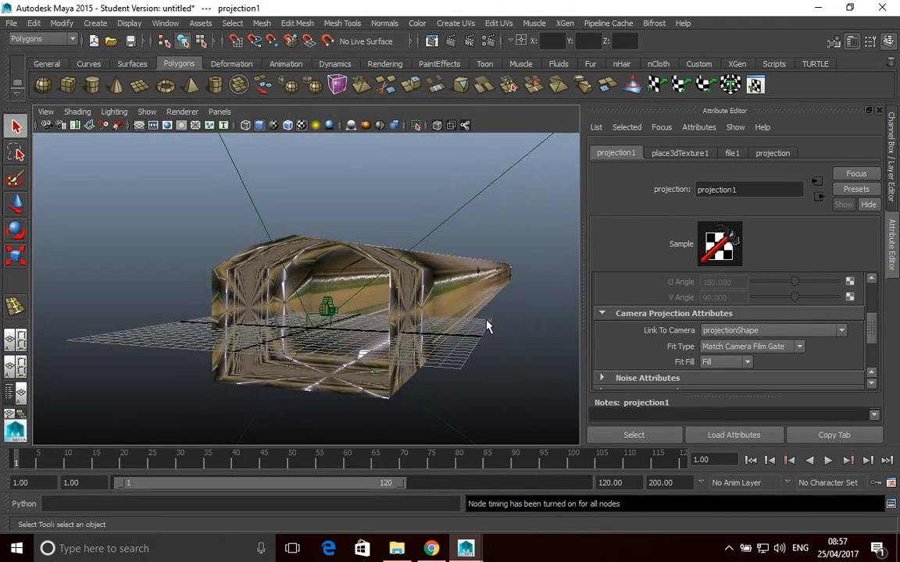
# Try moving the projection camera along the Z axis to see the texture react, and undo the move
pyautogui.keyDown('alt'); pyautogui.moveTo(475, 351); pyautogui.dragTo(469, 327); pyautogui.keyUp('alt')
pyautogui.keyDown('alt'); pyautogui.moveTo(387, 322); pyautogui.dragTo(326, 384); pyautogui.keyUp('alt')
pyautogui.click(326, 314)
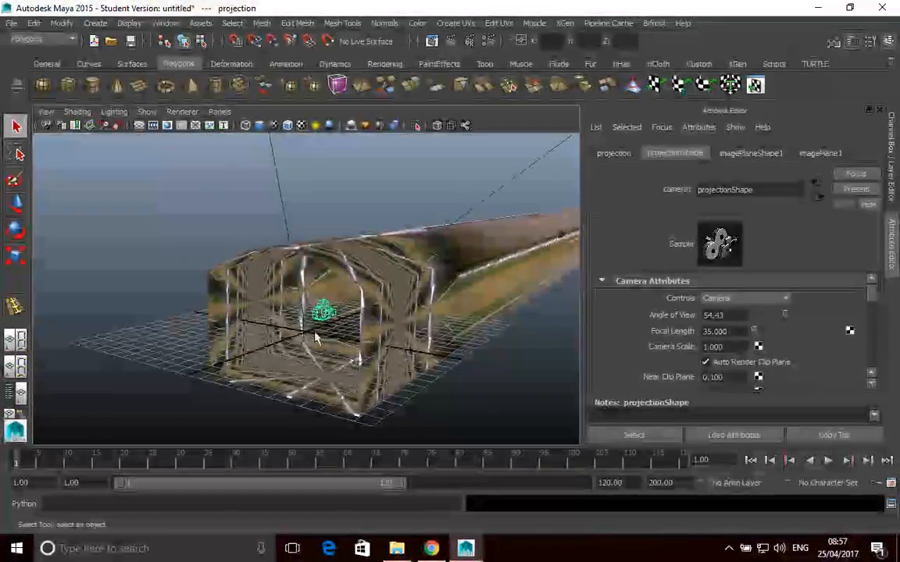
pyautogui.click(15, 202)
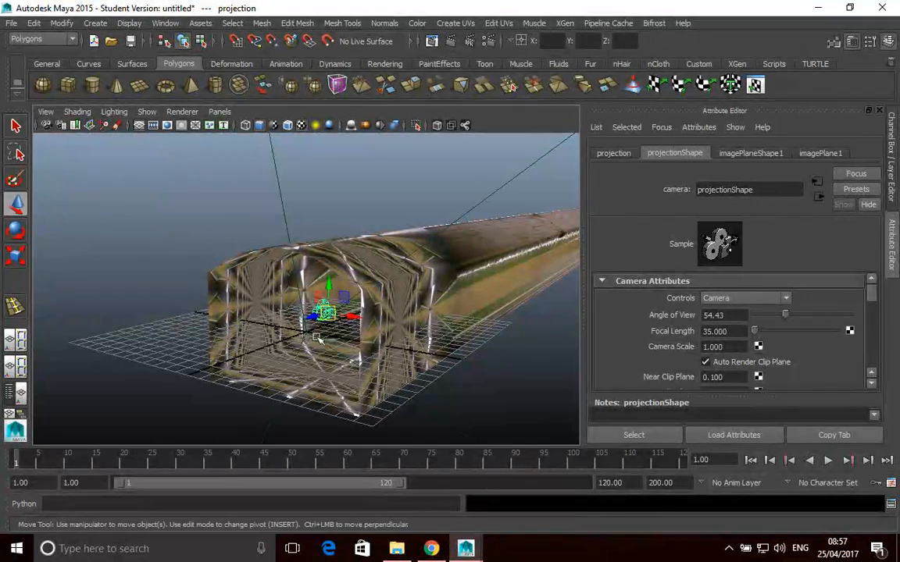
pyautogui.moveTo(311, 320); pyautogui.dragTo(461, 272)
pyautogui.hotkey('ctrl', 'z')
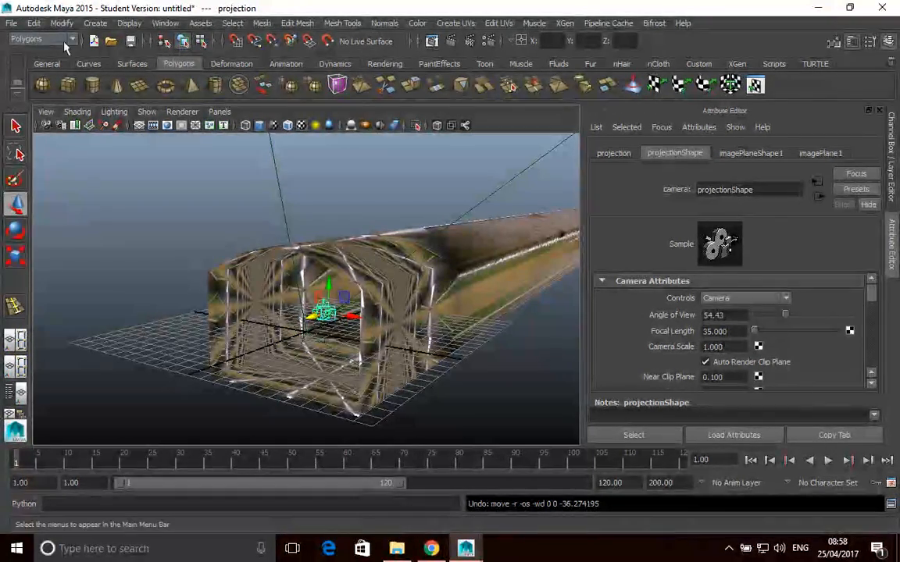
# Switch the viewport to wireframe display and create a second camera in the scene
pyautogui.click(95, 24)
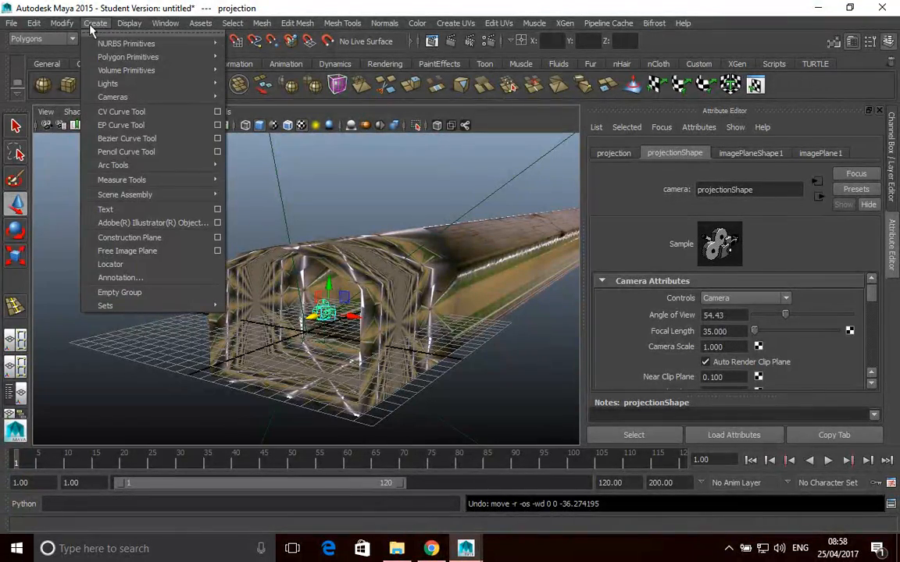
pyautogui.click(136, 7)
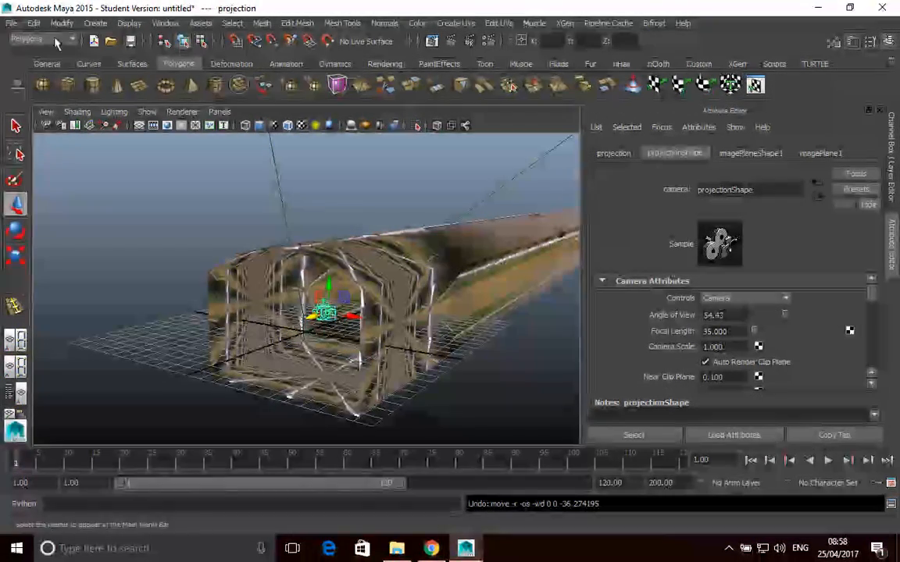
pyautogui.click(77, 111)
pyautogui.click(81, 129)
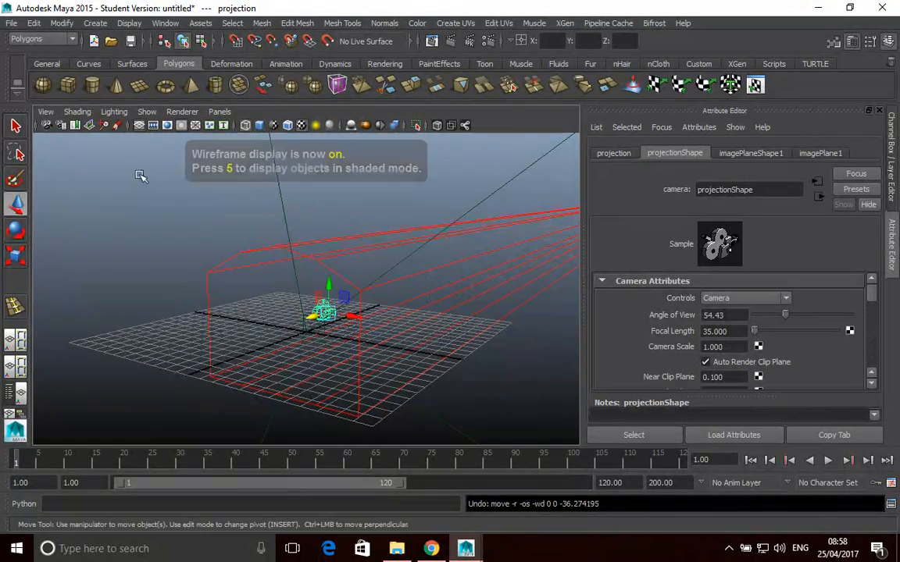
pyautogui.click(125, 24)
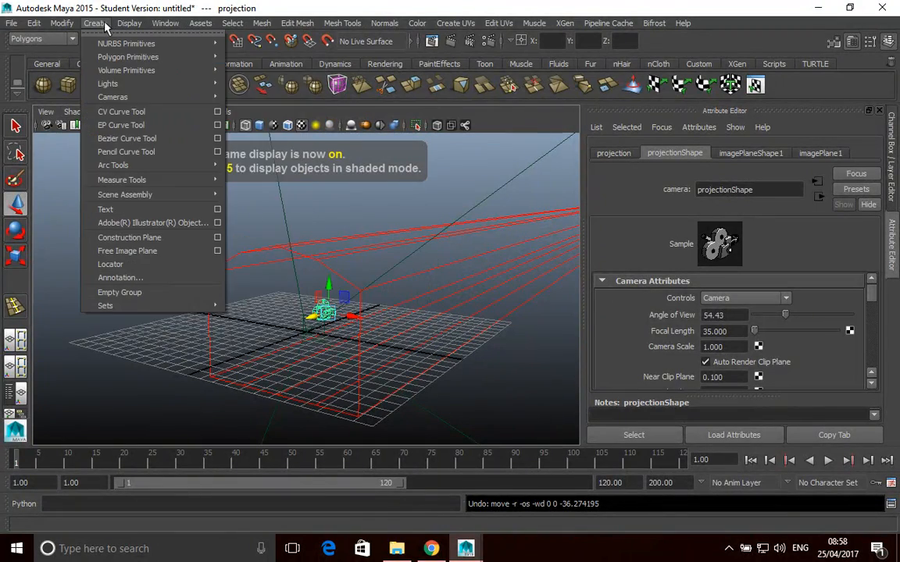
pyautogui.moveTo(119, 97)
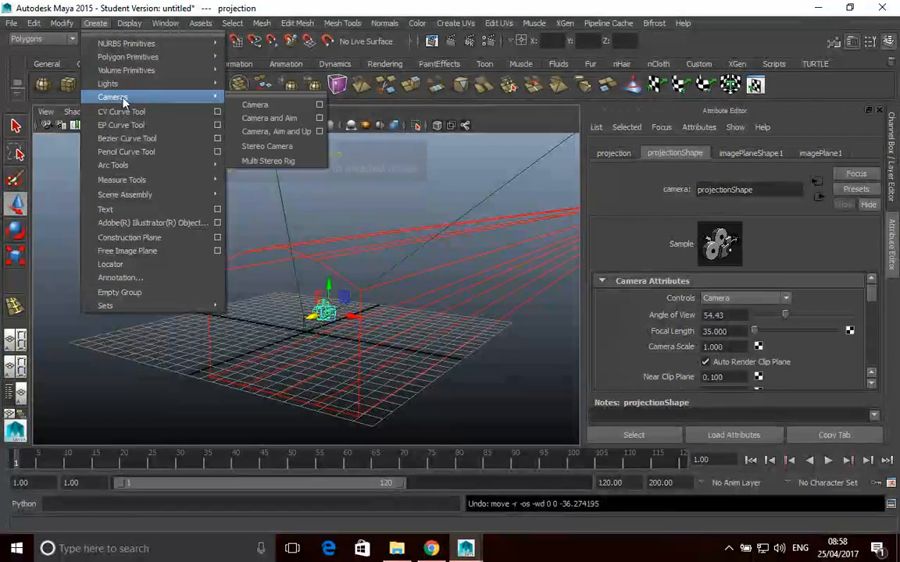
pyautogui.click(271, 107)
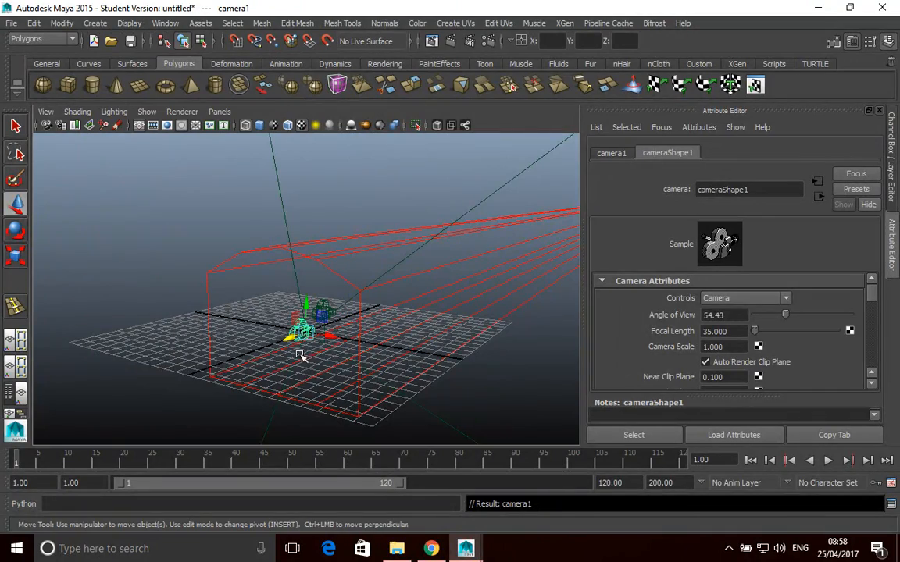
# Move the new camera along the Z axis into the tunnel to about -8.83
pyautogui.keyDown('alt'); pyautogui.moveTo(363, 429); pyautogui.dragTo(117, 397); pyautogui.keyUp('alt')
pyautogui.moveTo(271, 331); pyautogui.dragTo(226, 358)
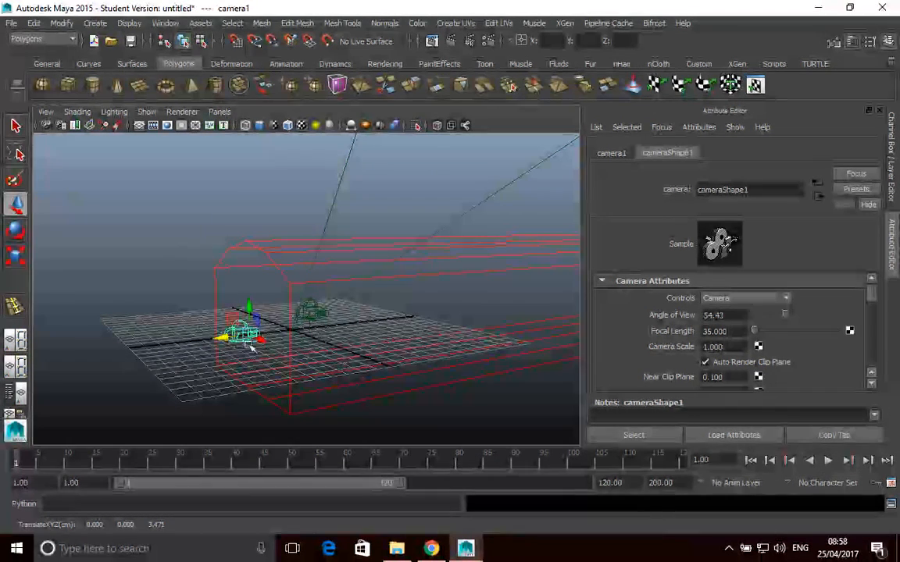
pyautogui.moveTo(226, 337); pyautogui.dragTo(365, 324)
pyautogui.keyDown('alt'); pyautogui.moveTo(326, 356); pyautogui.dragTo(356, 381); pyautogui.keyUp('alt')
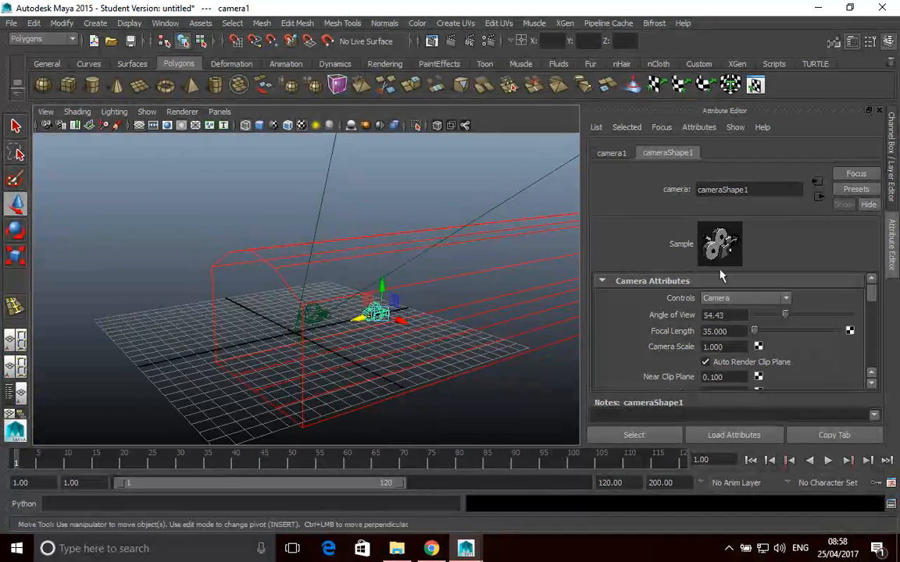
# Rename the new camera as Shot in its transform attributes
pyautogui.click(611, 153)
pyautogui.doubleClick(726, 189)
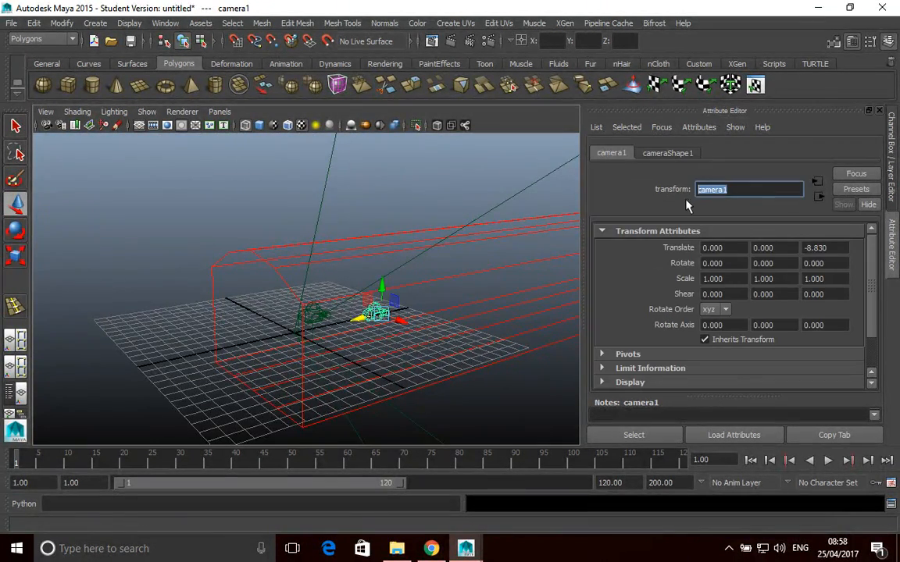
pyautogui.write('Shot')
pyautogui.press('Return')
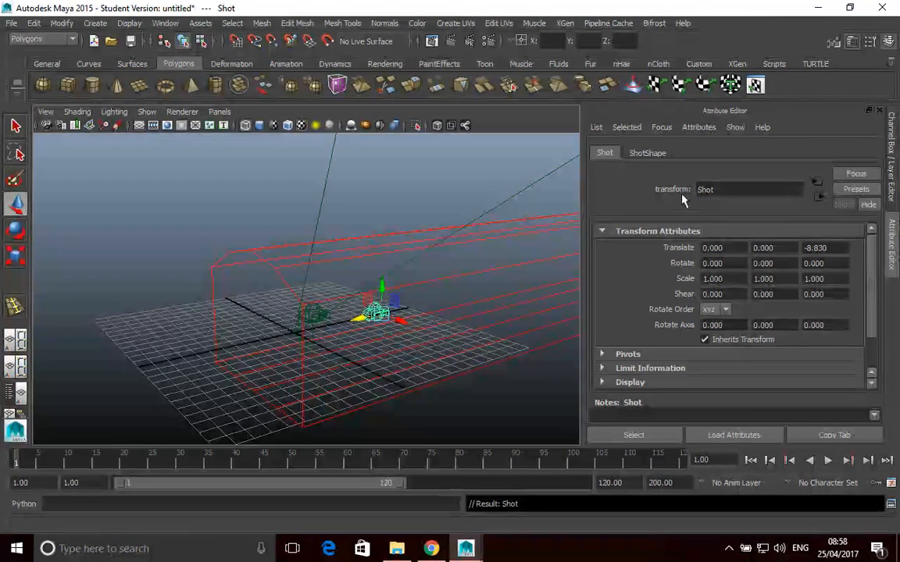
# Return the viewport to smooth shading and look through the Shot camera
pyautogui.moveTo(326, 387)
pyautogui.keyDown('alt'); pyautogui.mouseDown()
pyautogui.moveTo(598, 316)
pyautogui.moveTo(707, 317)
pyautogui.moveTo(263, 351)
pyautogui.moveTo(326, 283)
pyautogui.moveTo(226, 291)
pyautogui.moveTo(105, 231)
pyautogui.moveTo(295, 325)
pyautogui.moveTo(311, 291)
pyautogui.moveTo(213, 321)
pyautogui.moveTo(433, 330)
pyautogui.moveTo(289, 307)
pyautogui.mouseUp(); pyautogui.keyUp('alt')
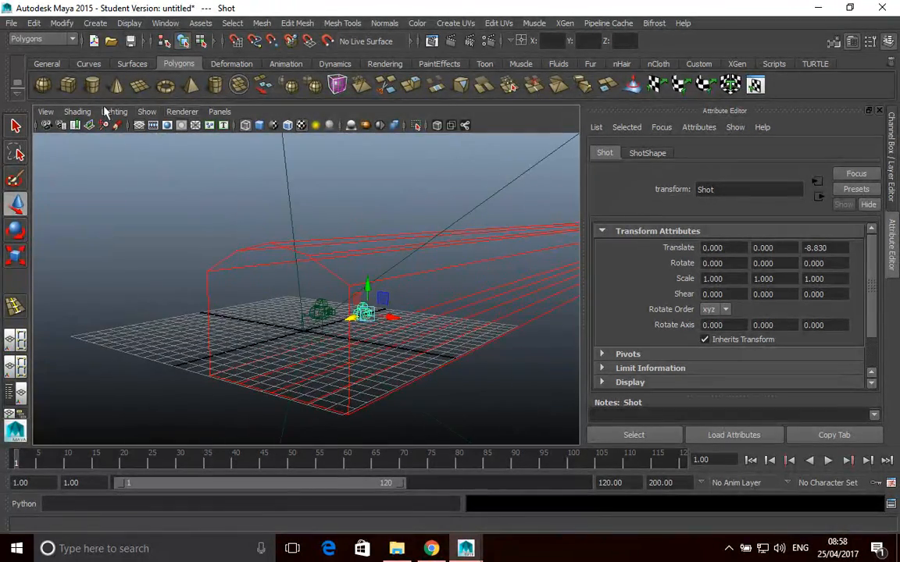
pyautogui.click(75, 114)
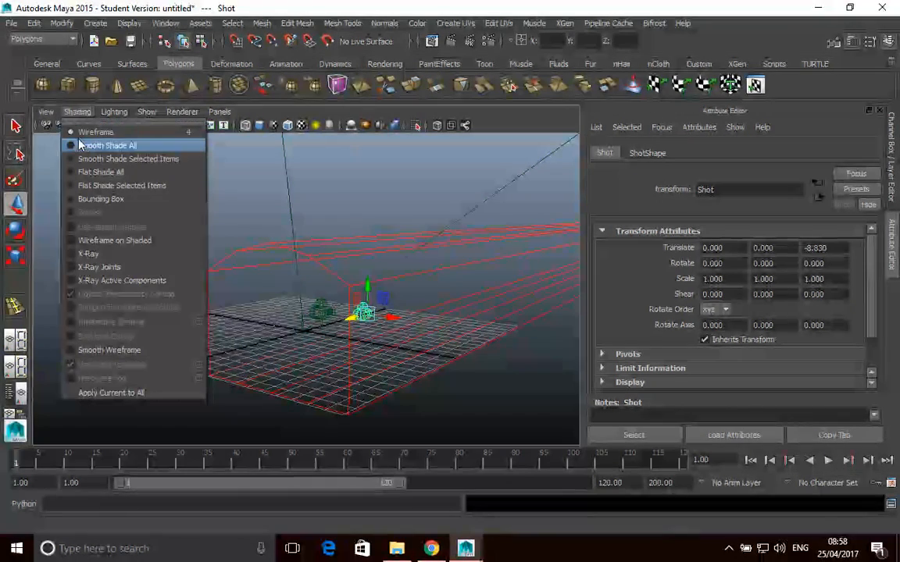
pyautogui.click(109, 145)
pyautogui.click(220, 112)
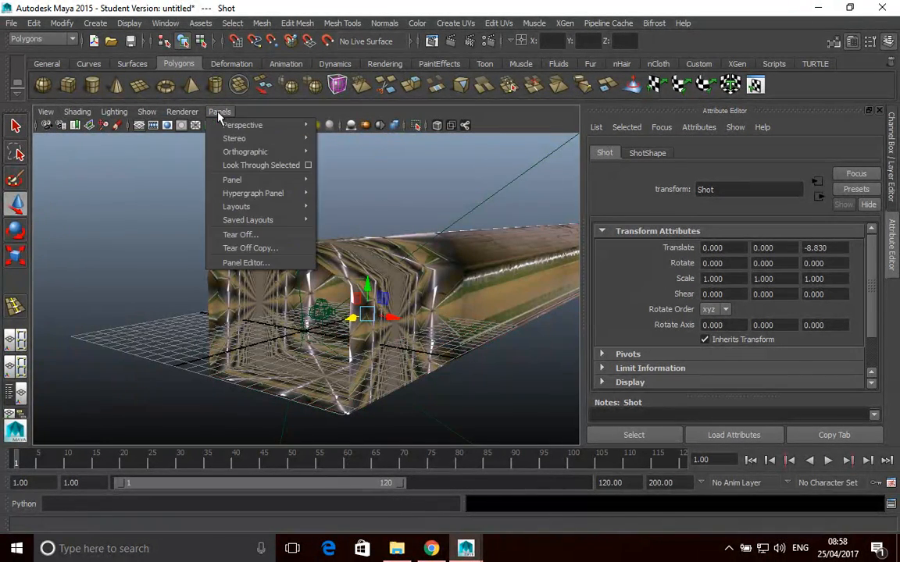
pyautogui.moveTo(289, 138)
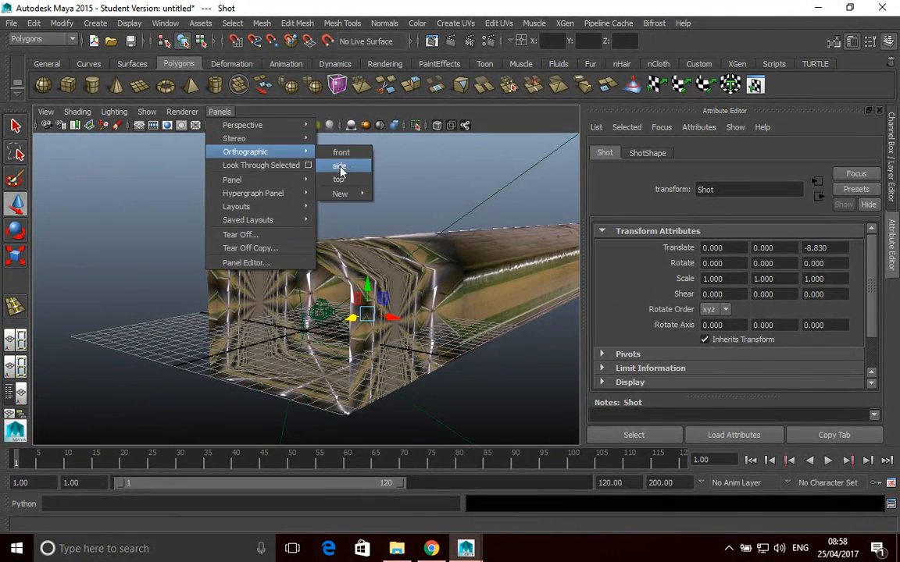
pyautogui.click(346, 127)
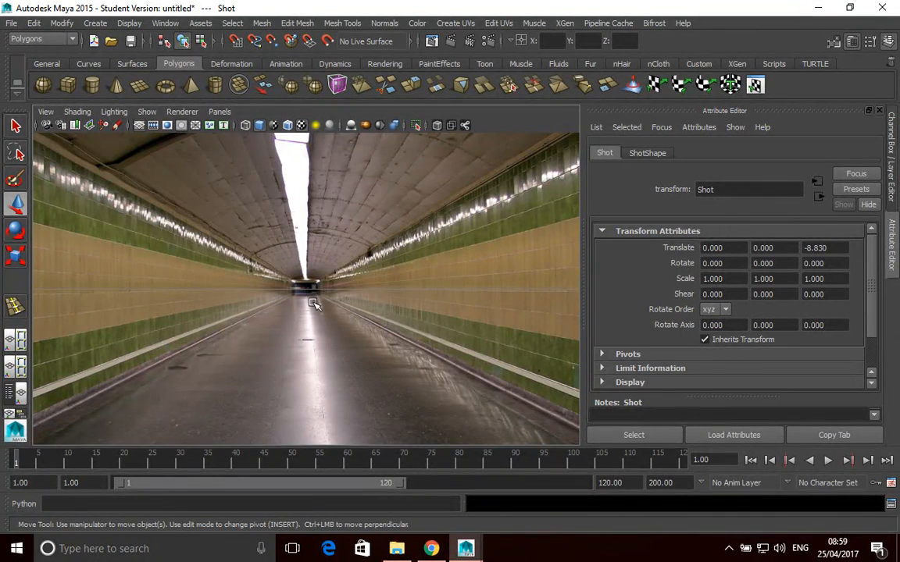
# Track and dolly the Shot camera inside the tunnel, leaving it at about 0.218, 0.741, -11.84
pyautogui.keyDown('alt'); pyautogui.moveTo(318, 264); pyautogui.dragTo(324, 310, button='middle'); pyautogui.keyUp('alt')
pyautogui.keyDown('alt'); pyautogui.moveTo(325, 310); pyautogui.dragTo(322, 390, button='right'); pyautogui.keyUp('alt')
pyautogui.keyDown('alt'); pyautogui.moveTo(327, 251); pyautogui.dragTo(290, 478, button='right'); pyautogui.keyUp('alt')
pyautogui.keyDown('alt'); pyautogui.moveTo(337, 301); pyautogui.dragTo(353, 460, button='right'); pyautogui.keyUp('alt')
pyautogui.keyDown('alt'); pyautogui.moveTo(342, 291); pyautogui.dragTo(331, 317, button='right'); pyautogui.keyUp('alt')
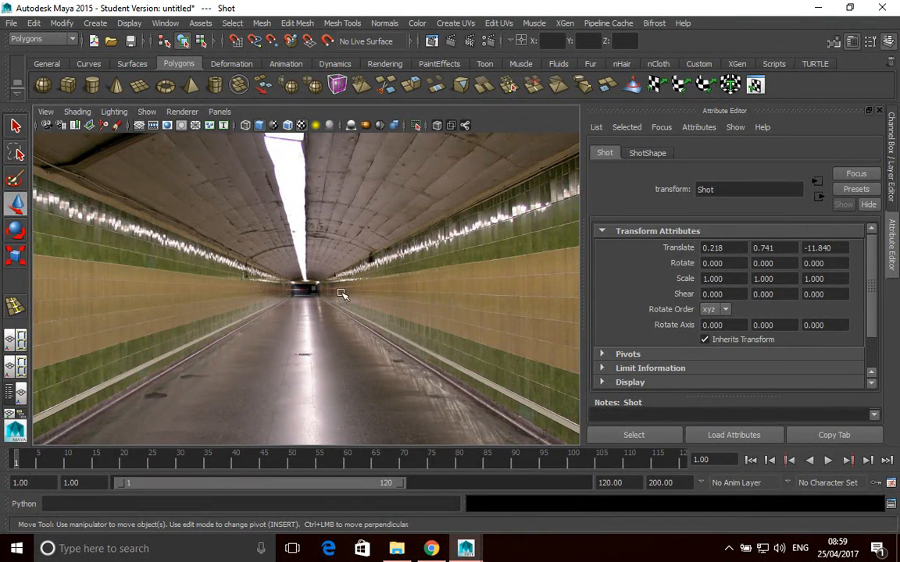
# Set the render image size to the HD 1080 preset in the render settings and close them
pyautogui.click(45, 111)
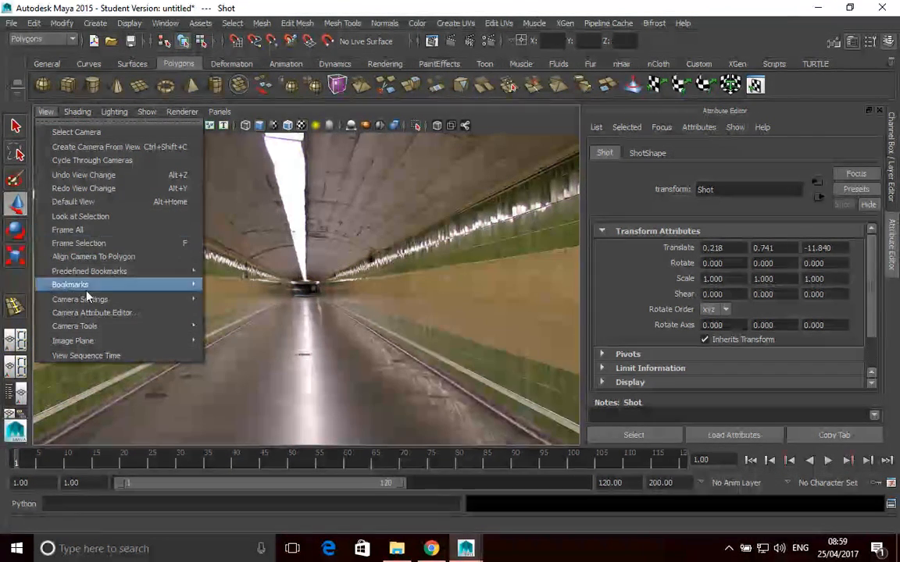
pyautogui.click(490, 43)
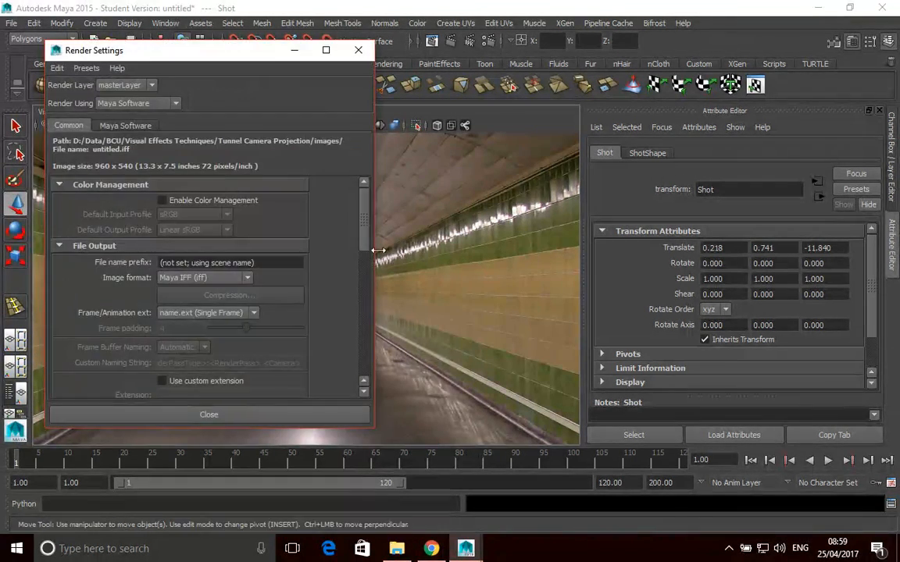
pyautogui.moveTo(363, 225); pyautogui.dragTo(363, 332)
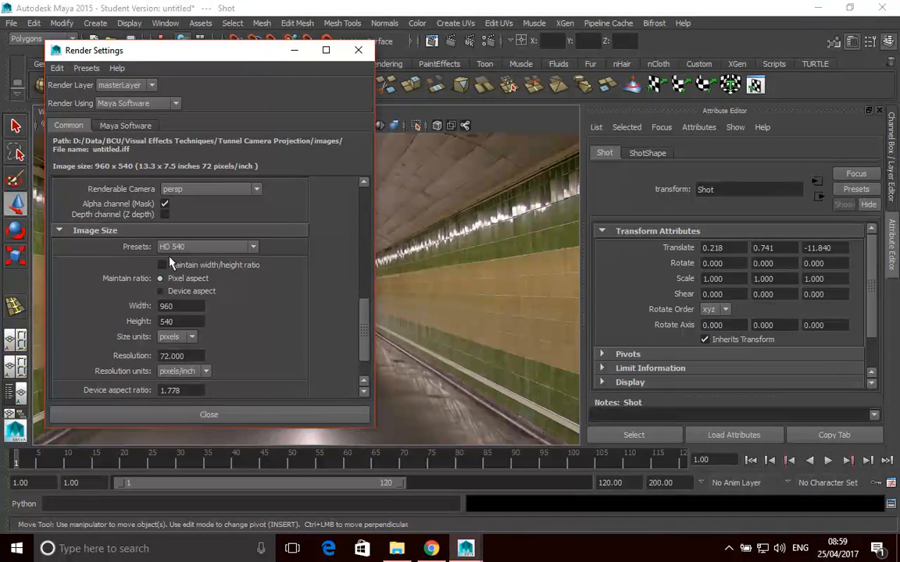
pyautogui.click(226, 247)
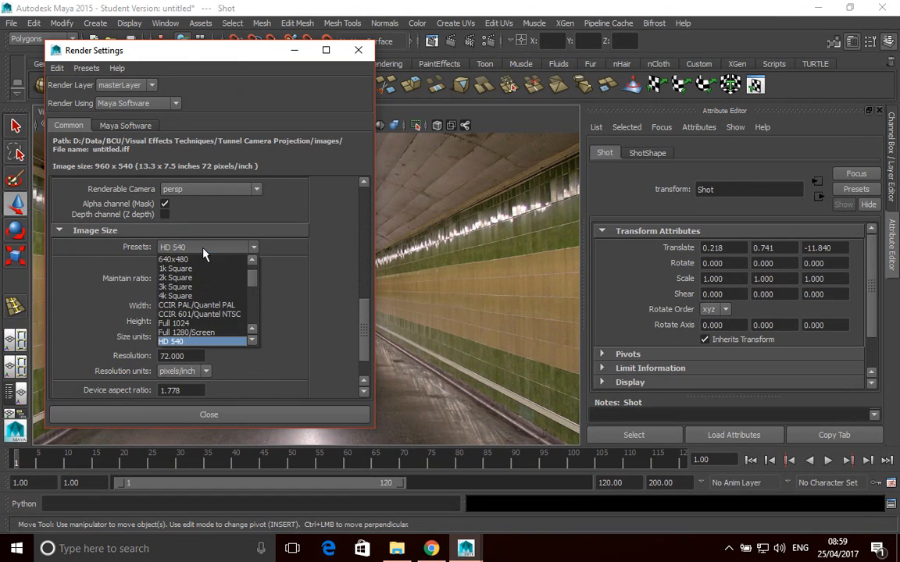
pyautogui.scroll(-4, 250, 295)
pyautogui.scroll(3, 252, 295)
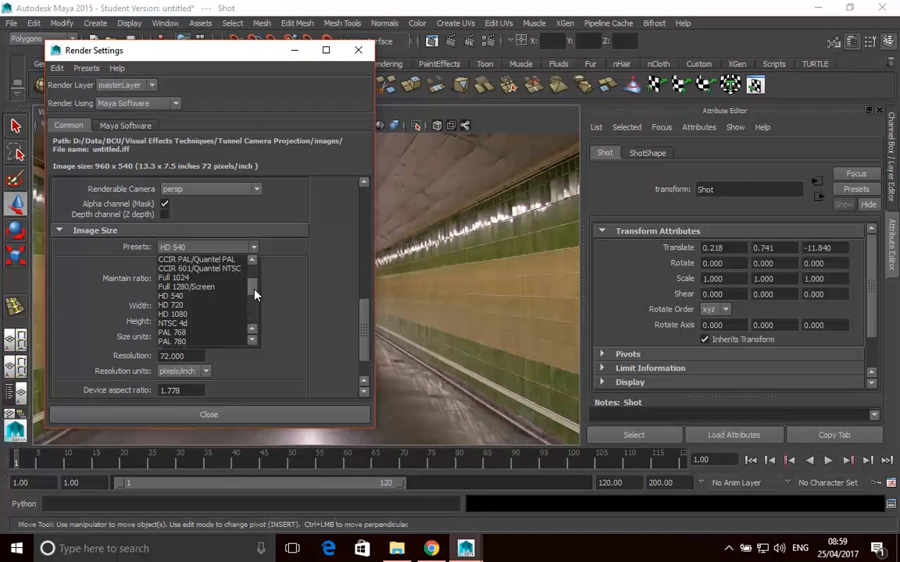
pyautogui.click(174, 314)
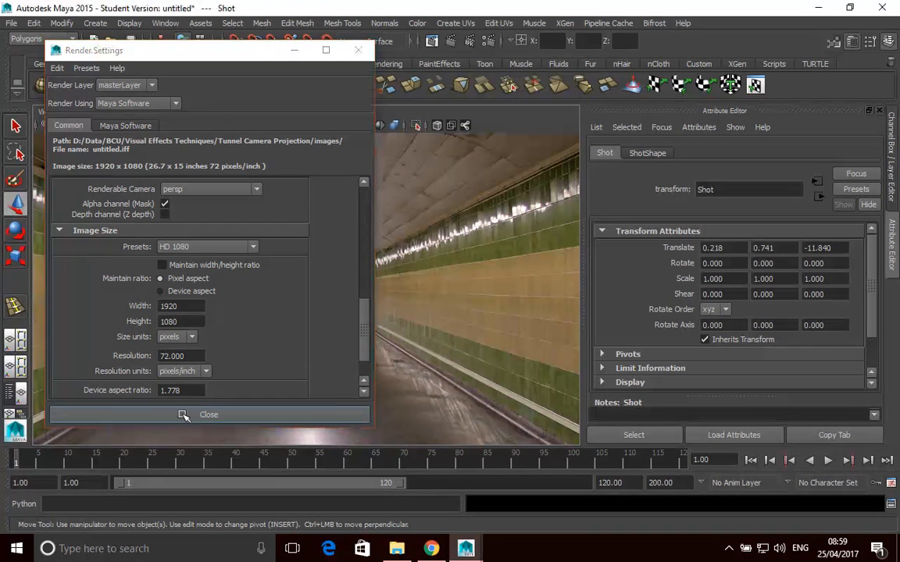
pyautogui.click(185, 414)
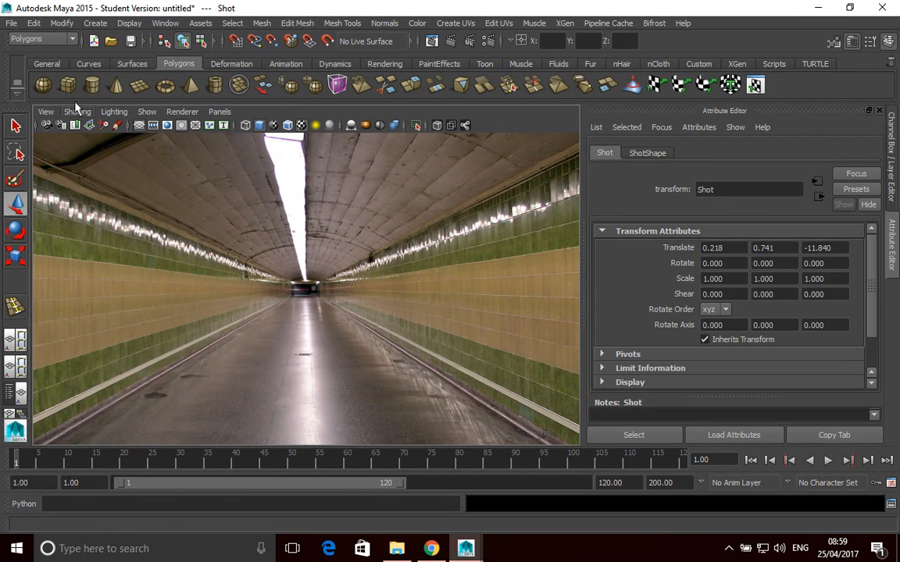
# Display the resolution gate in the Shot camera's view
pyautogui.click(46, 112)
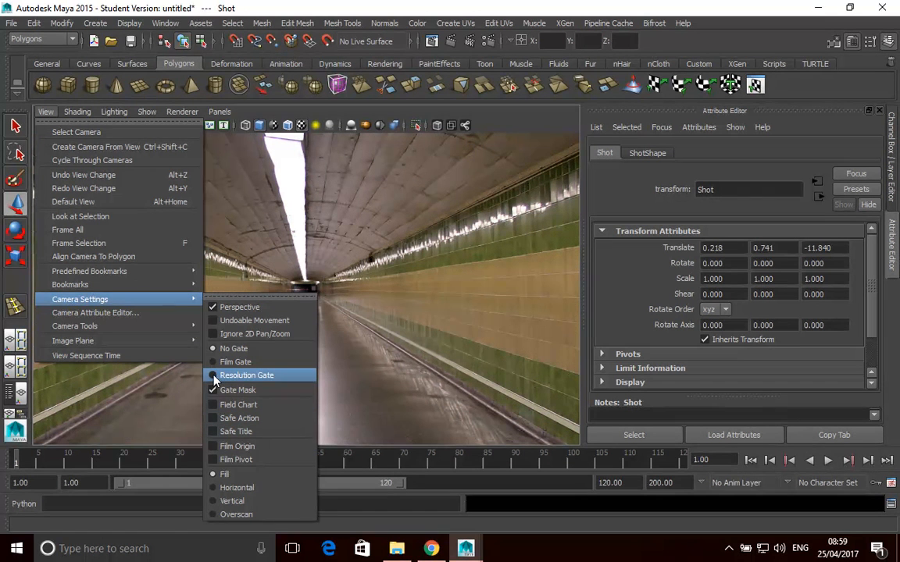
pyautogui.click(234, 376)
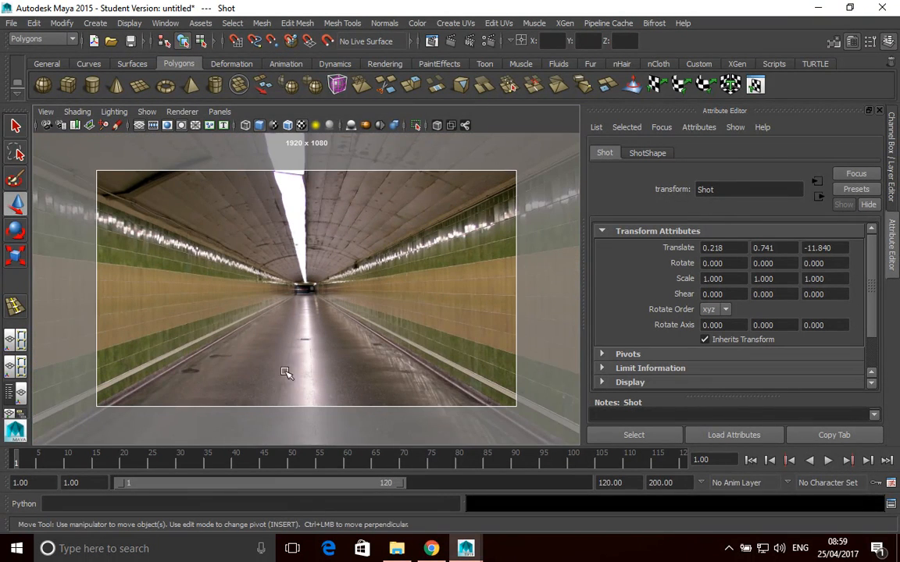